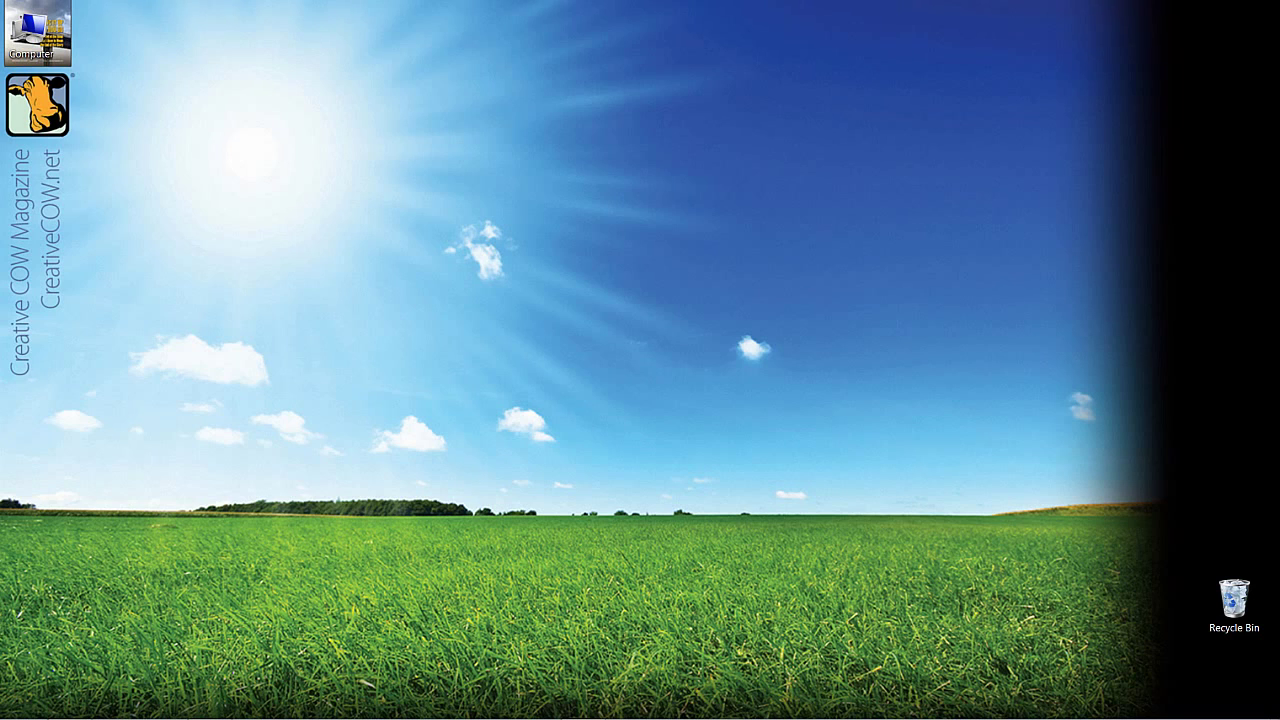
Switch to Avid Symphony, open the gphx bin and move its window clear of the project window.
{"action": "key", "text": "alt+Tab"}
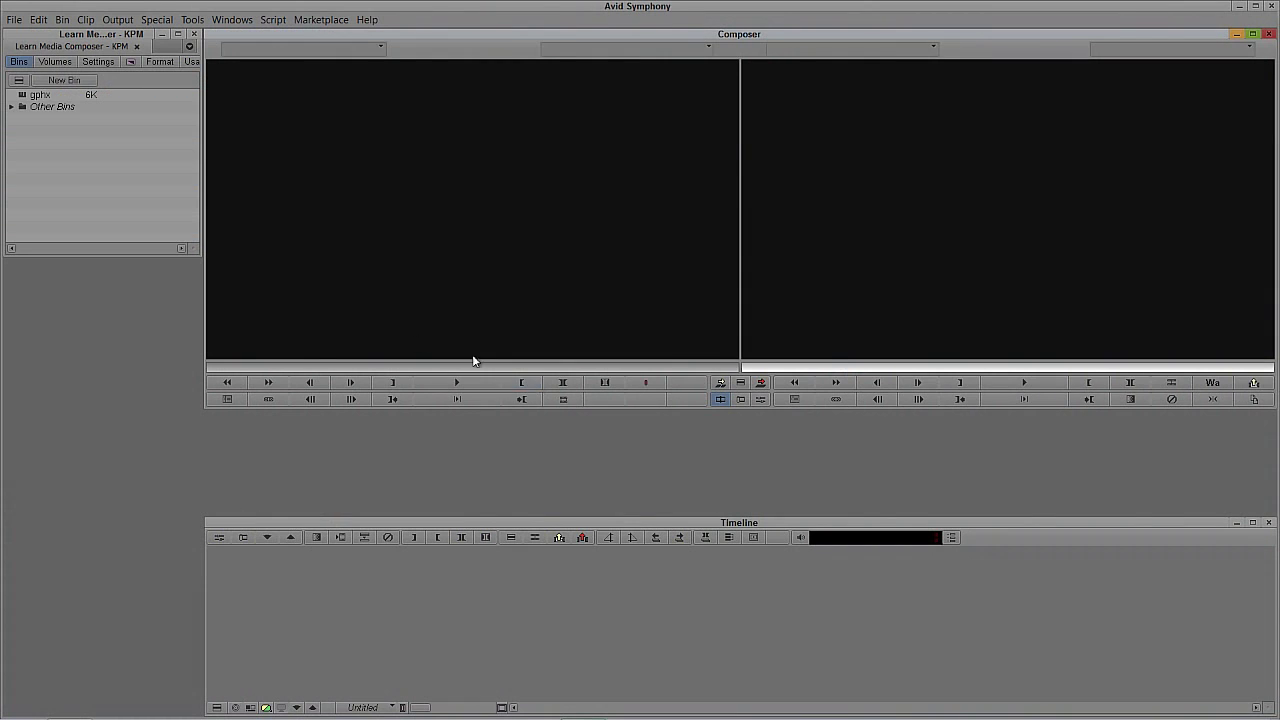
{"action": "double_click", "coordinate": [21, 98]}
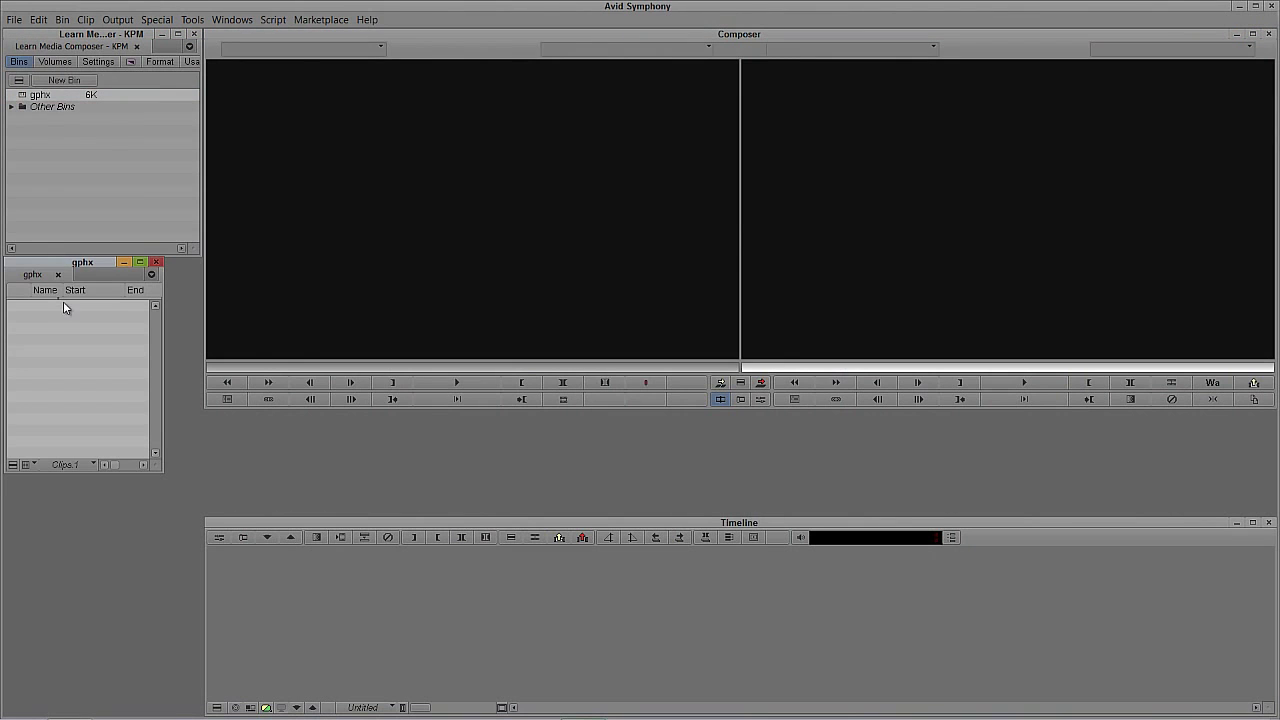
{"action": "left_click_drag", "start_coordinate": [72, 266], "coordinate": [87, 299]}
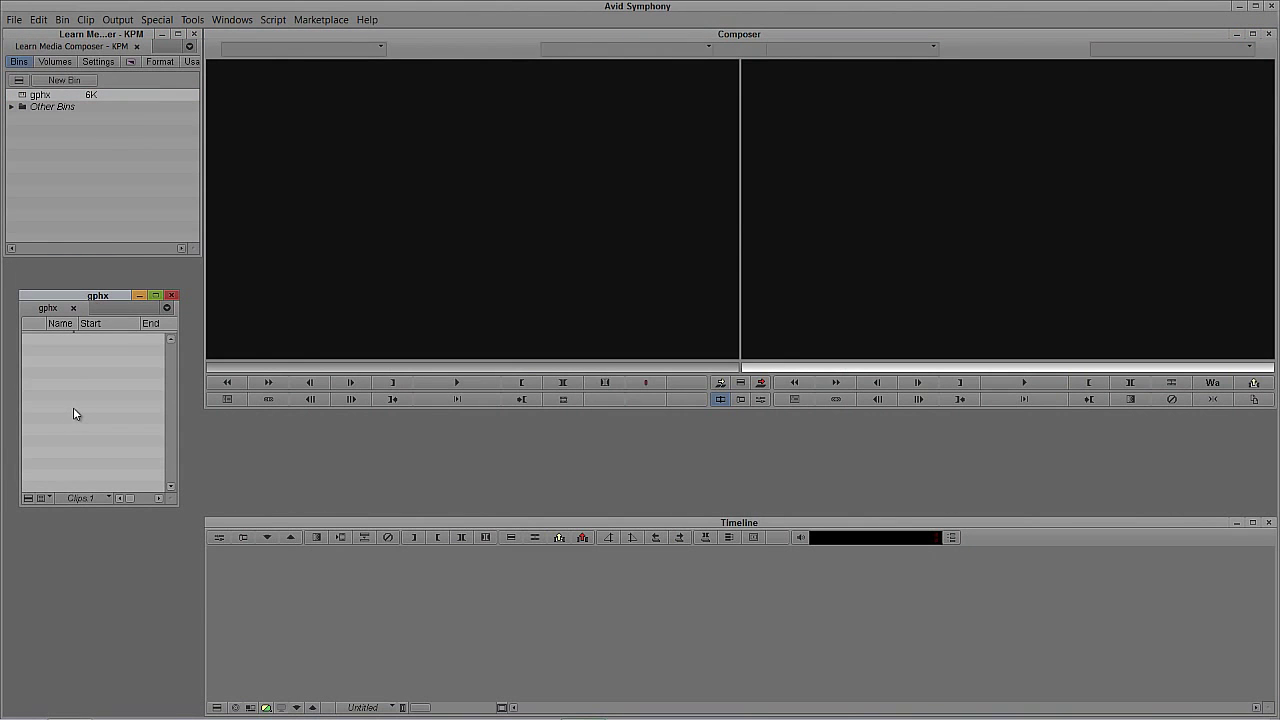
Create a new title and choose Marquee as the title tool.
{"action": "left_click", "coordinate": [86, 19]}
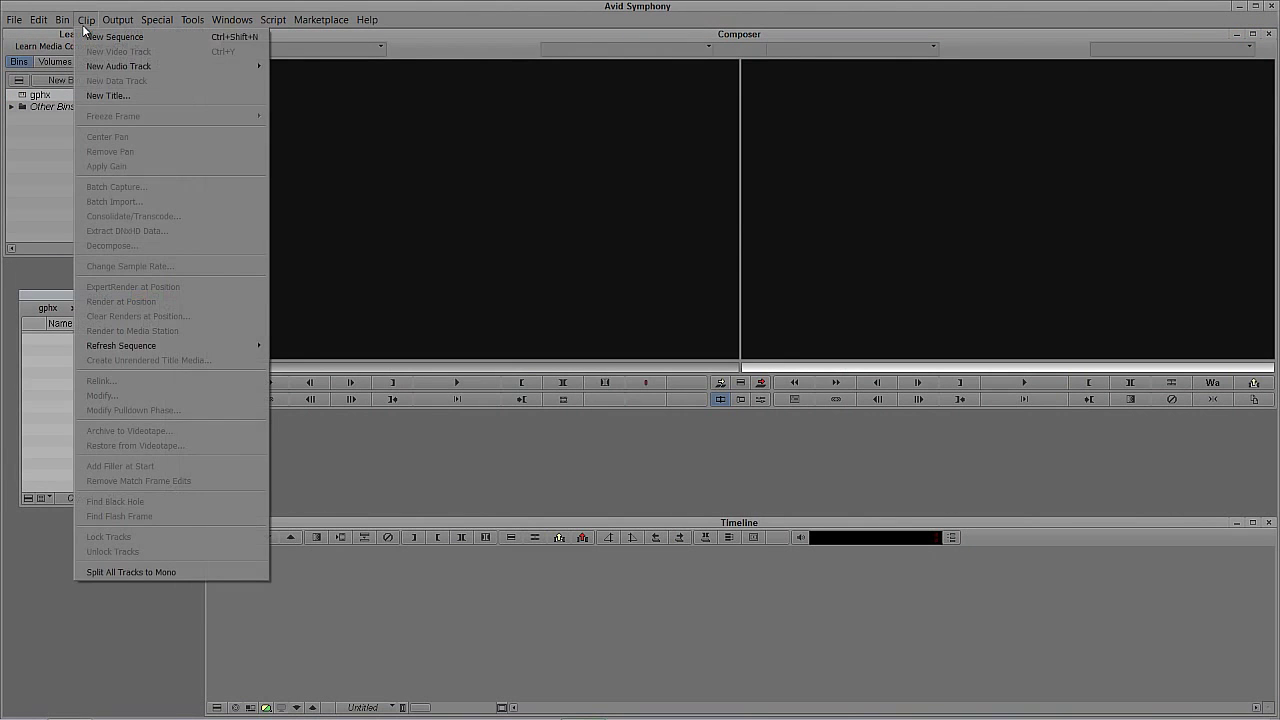
{"action": "left_click", "coordinate": [100, 97]}
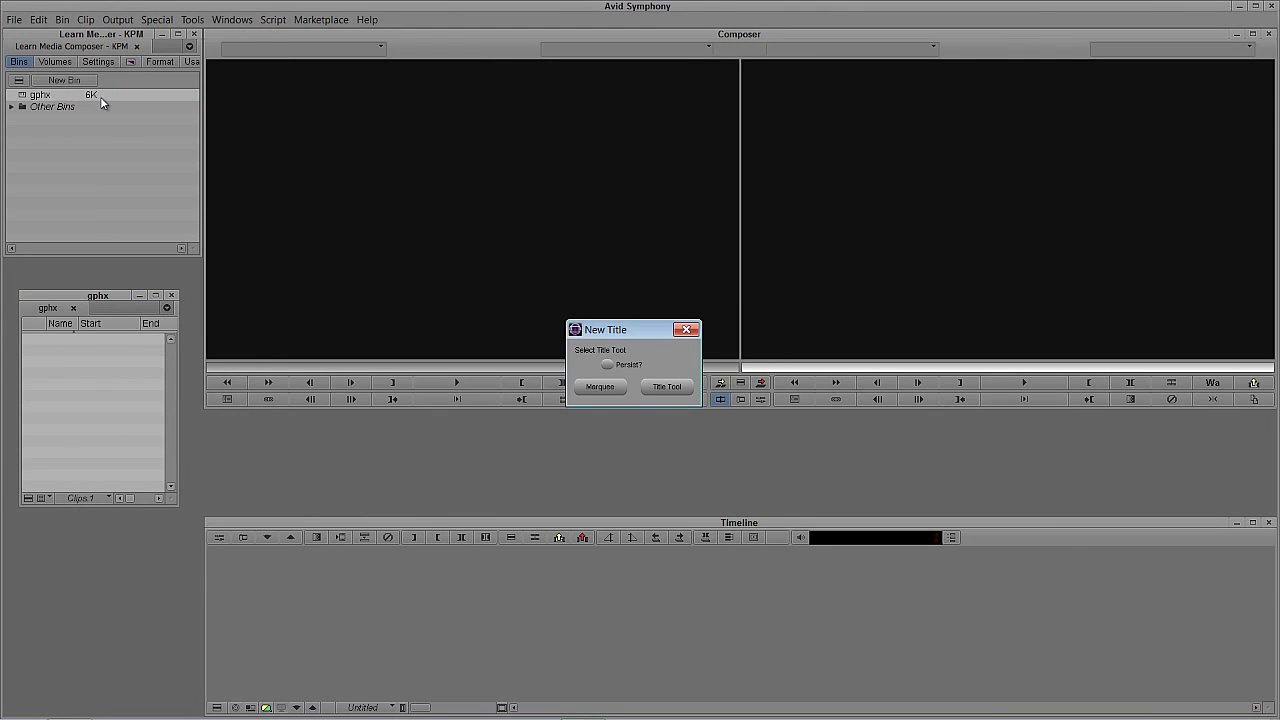
{"action": "left_click", "coordinate": [601, 386]}
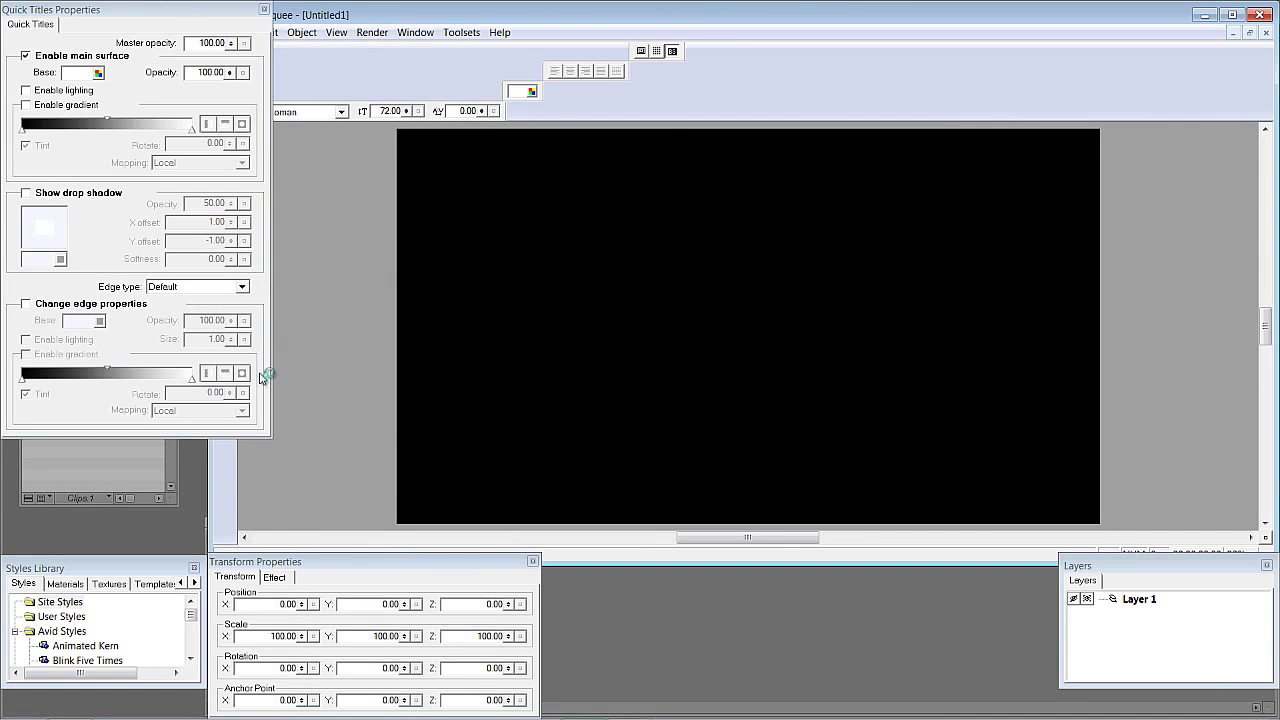
Narrow the Marquee window so it clears the Quick Titles Properties, and show all toolbar buttons.
{"action": "left_click_drag", "start_coordinate": [213, 443], "coordinate": [283, 443]}
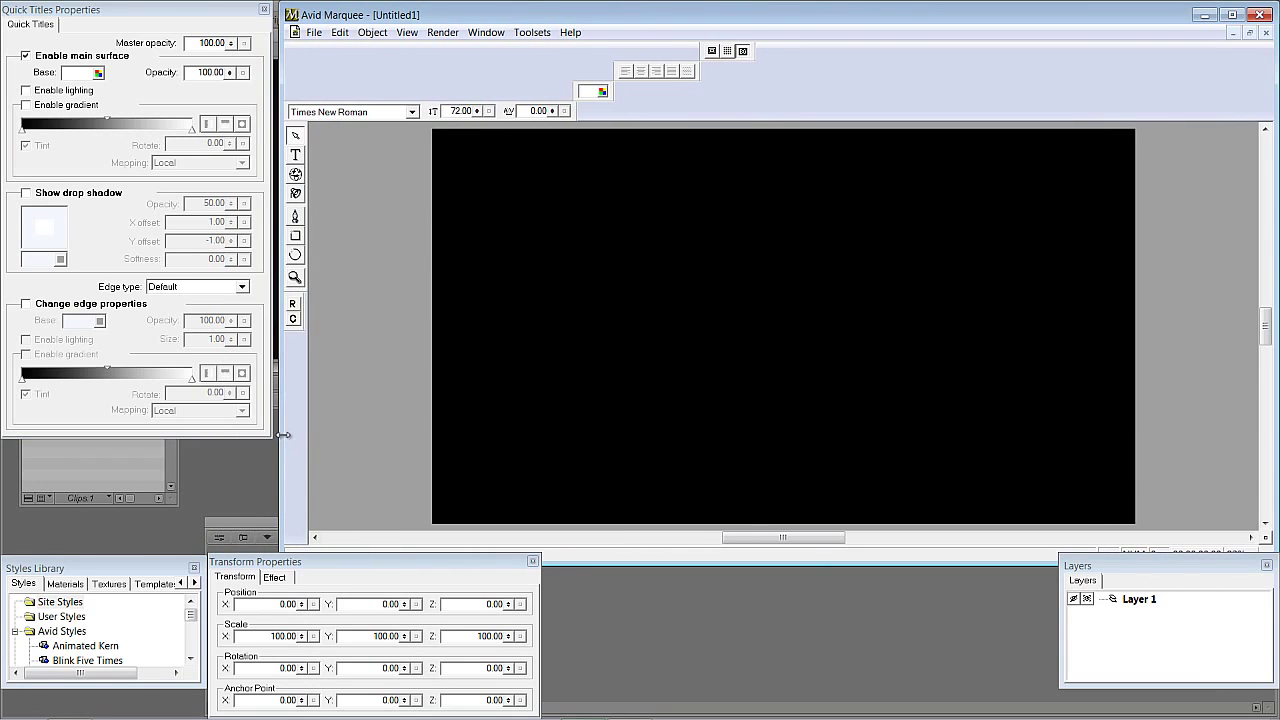
{"action": "left_click", "coordinate": [407, 32]}
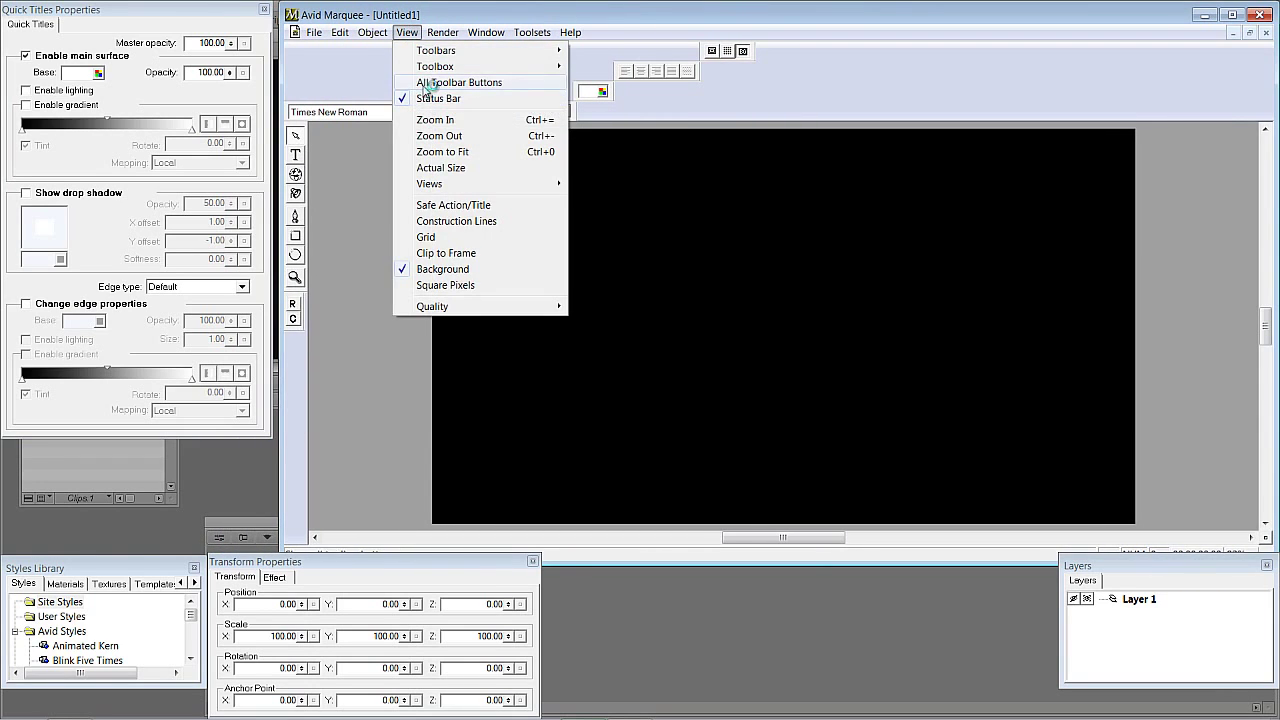
{"action": "left_click", "coordinate": [425, 83]}
Add a text object reading "CREATIVE COW" in capitals on the canvas.
{"action": "left_click", "coordinate": [295, 137]}
{"action": "left_click", "coordinate": [519, 300]}
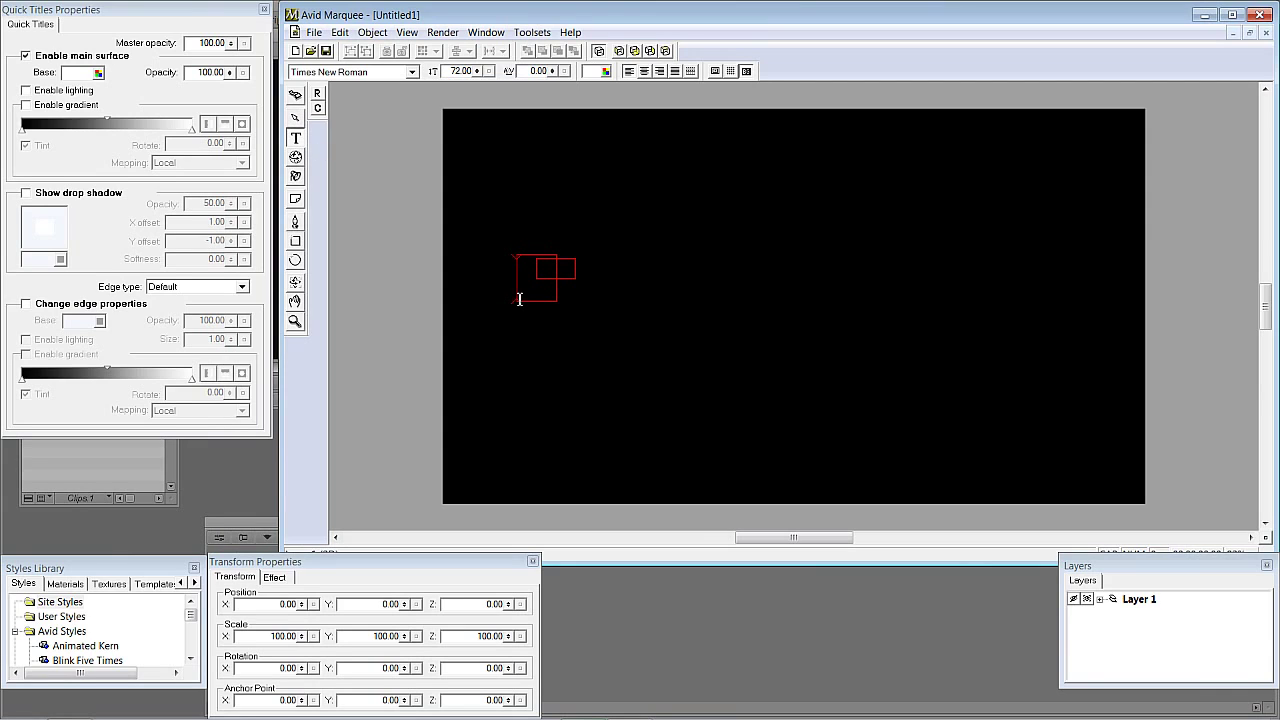
{"action": "key", "text": "Caps_Lock"}
{"action": "type", "text": "CREATOVE"}
{"action": "key", "text": "BackSpace"}
{"action": "key", "text": "BackSpace"}
{"action": "key", "text": "BackSpace"}
{"action": "type", "text": "IVE"}
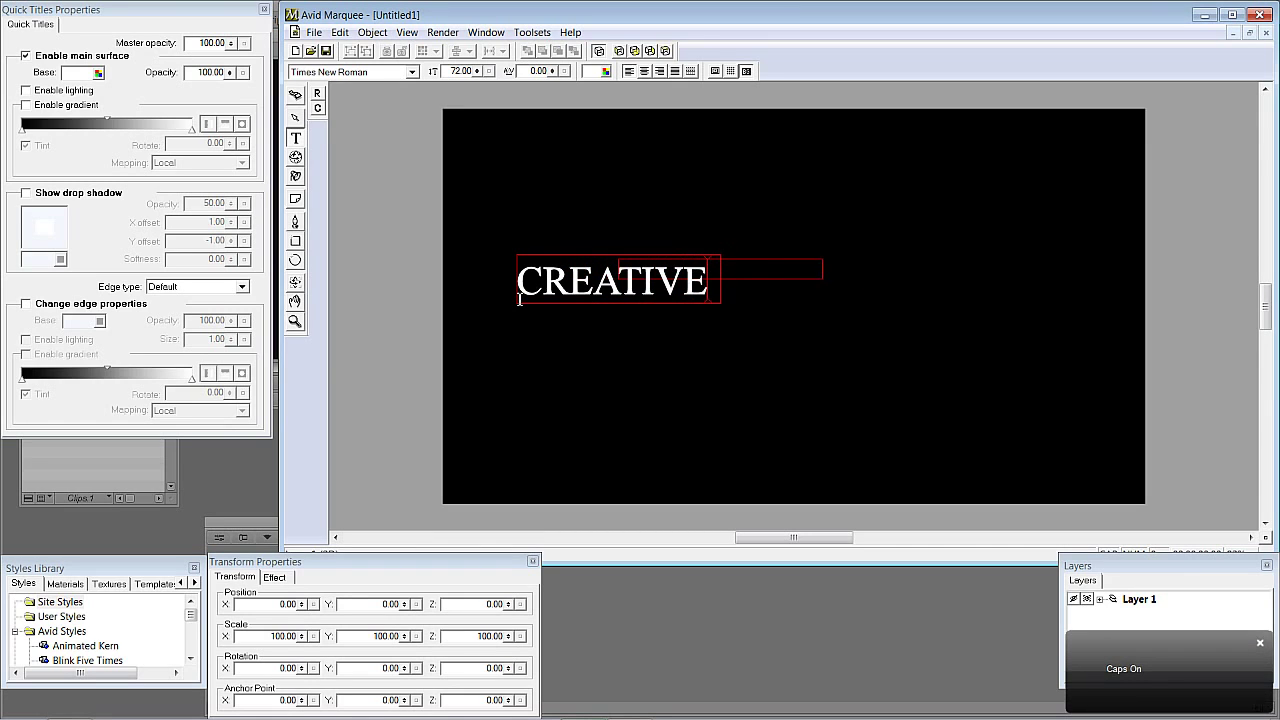
{"action": "type", "text": " COW"}
Change the font of the whole CREATIVE COW text to Impact.
{"action": "key", "text": "ctrl+a"}
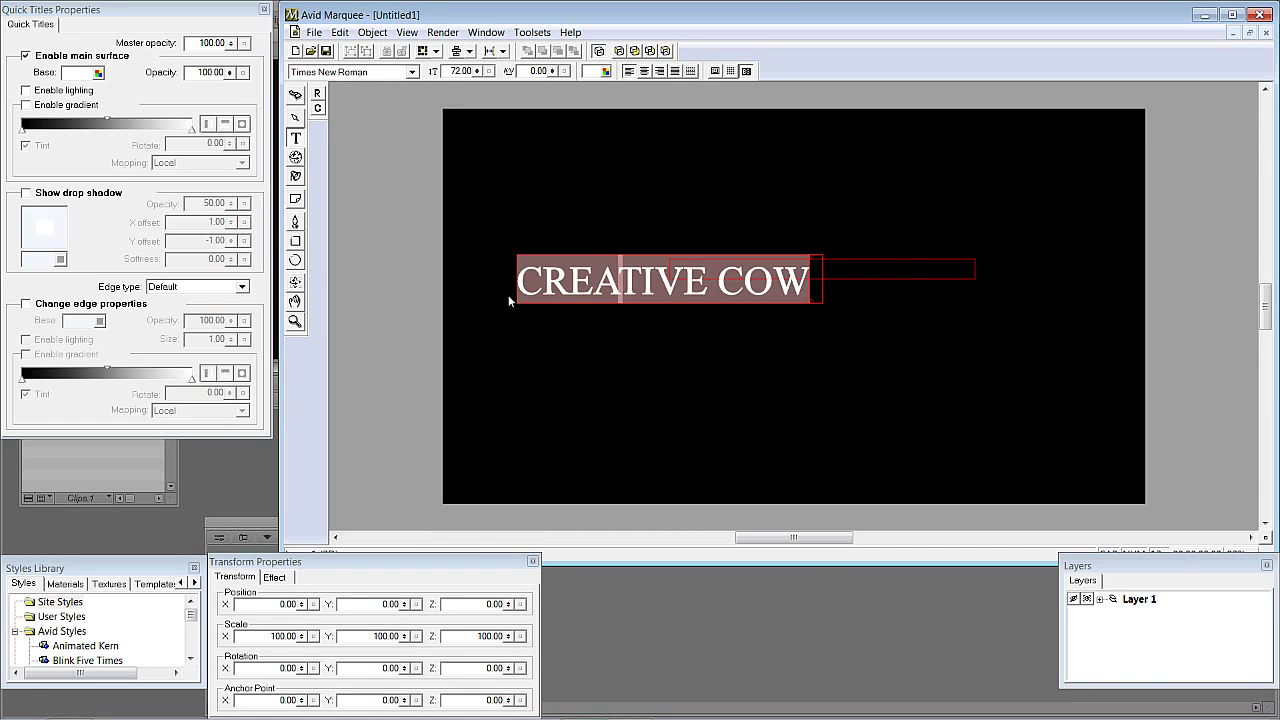
{"action": "left_click", "coordinate": [395, 72]}
{"action": "type", "text": "Impact"}
{"action": "key", "text": "Return"}
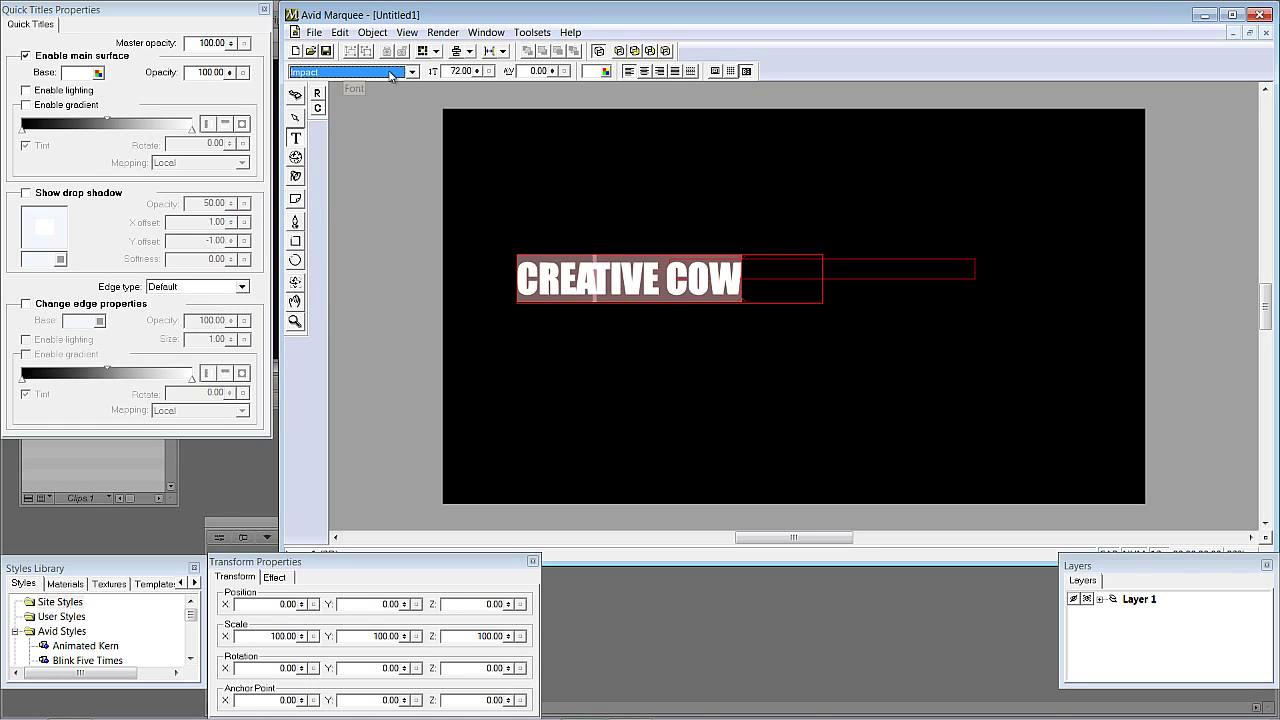
Show the safe action/title guides and fit the text box to the full width of the title-safe area.
{"action": "left_click", "coordinate": [295, 120]}
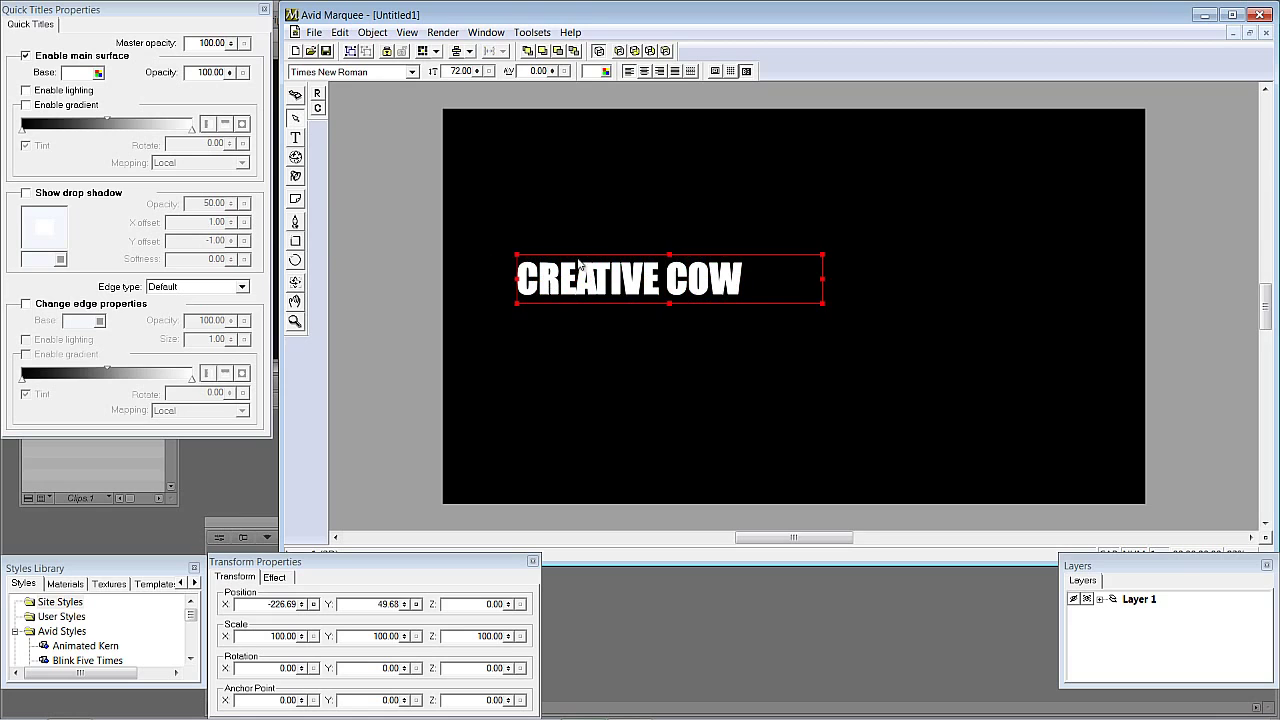
{"action": "left_click_drag", "start_coordinate": [823, 280], "coordinate": [1072, 280]}
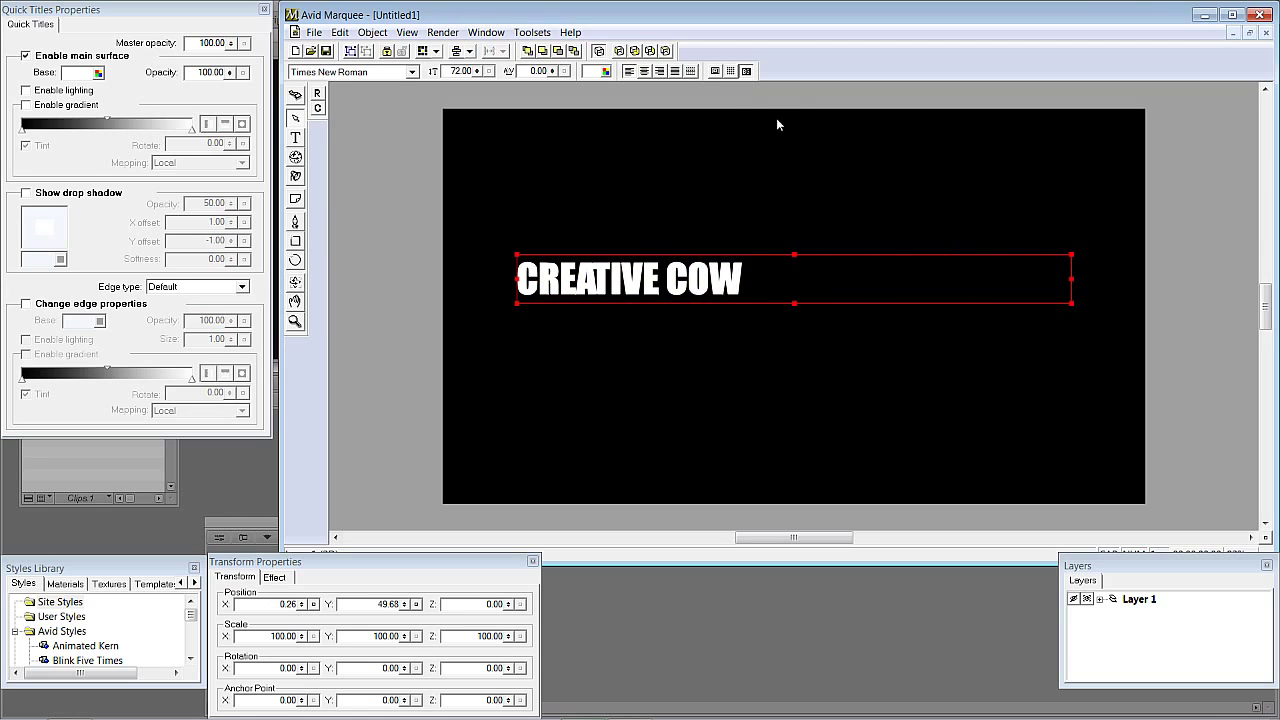
{"action": "left_click", "coordinate": [715, 71]}
{"action": "left_click_drag", "start_coordinate": [660, 266], "coordinate": [656, 251]}
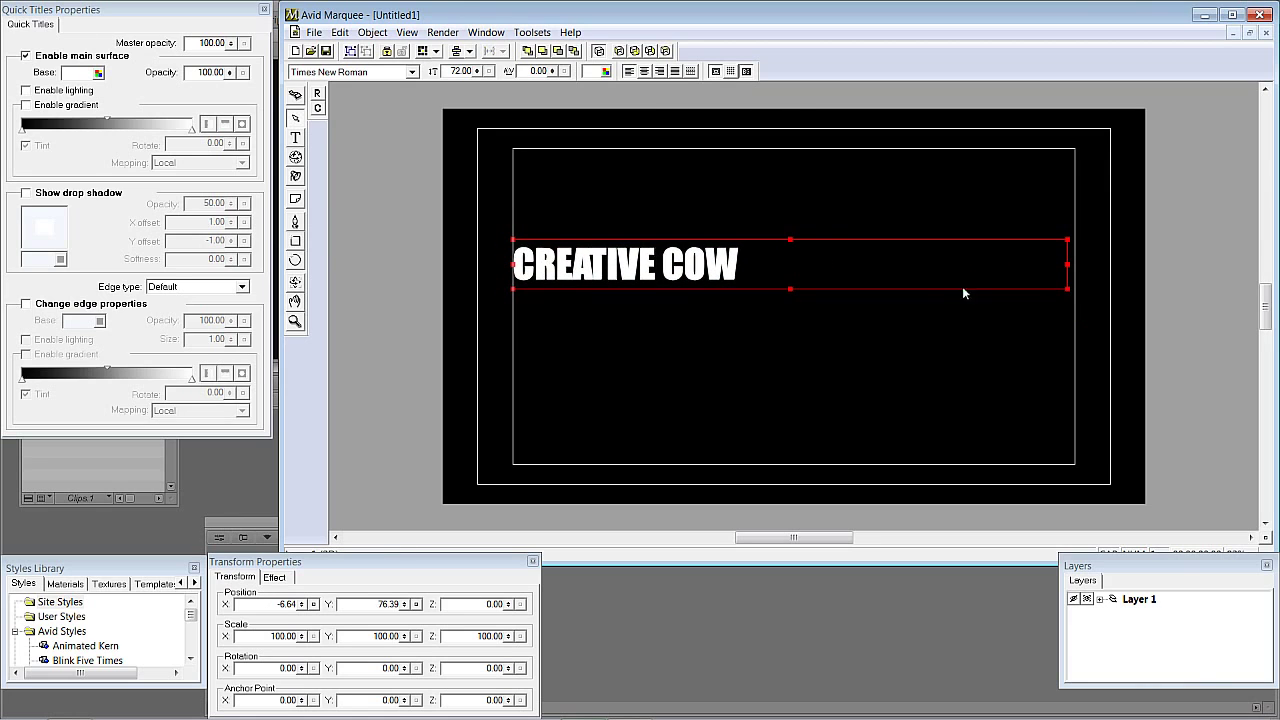
{"action": "left_click_drag", "start_coordinate": [1066, 267], "coordinate": [1074, 265]}
Enlarge the title text to a size of 172.80 and extend its text box downward to enclose the letters.
{"action": "left_click_drag", "start_coordinate": [458, 73], "coordinate": [479, 37]}
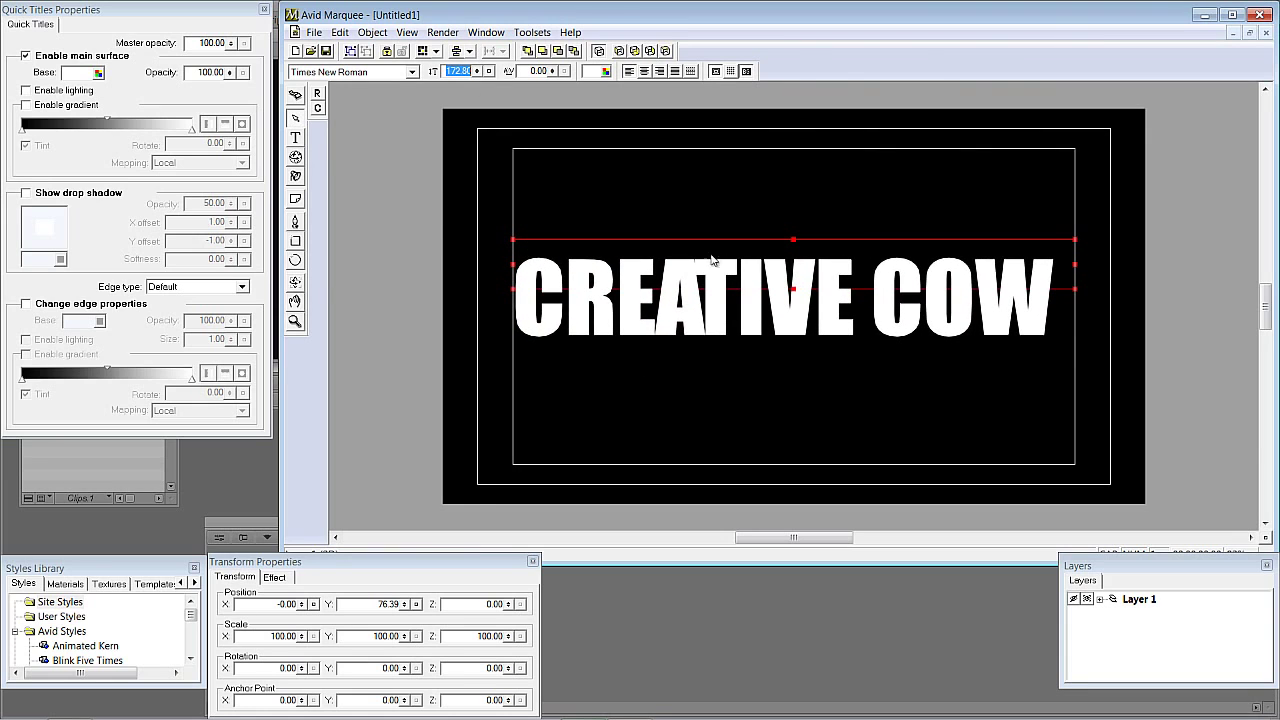
{"action": "left_click_drag", "start_coordinate": [794, 291], "coordinate": [794, 381]}
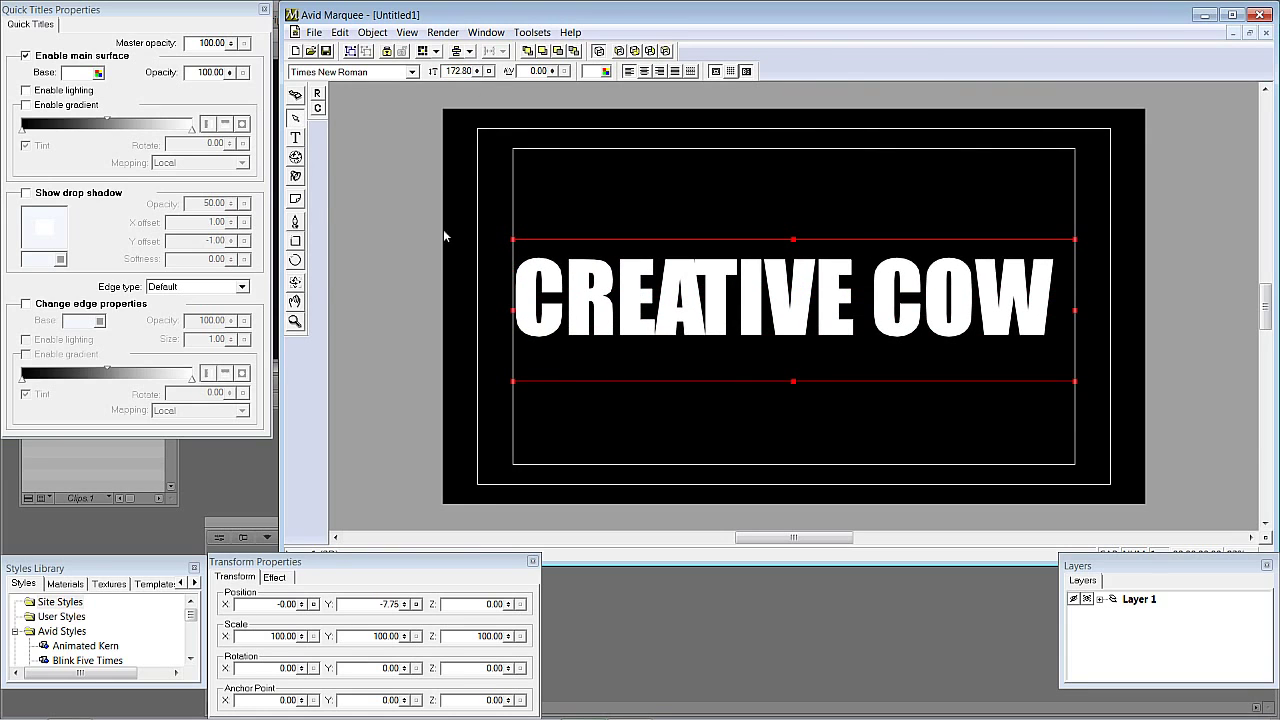
Loosen the kerning between A and T and between E and A in CREATIVE, and reselect the text object.
{"action": "left_click", "coordinate": [296, 140]}
{"action": "left_click", "coordinate": [698, 292]}
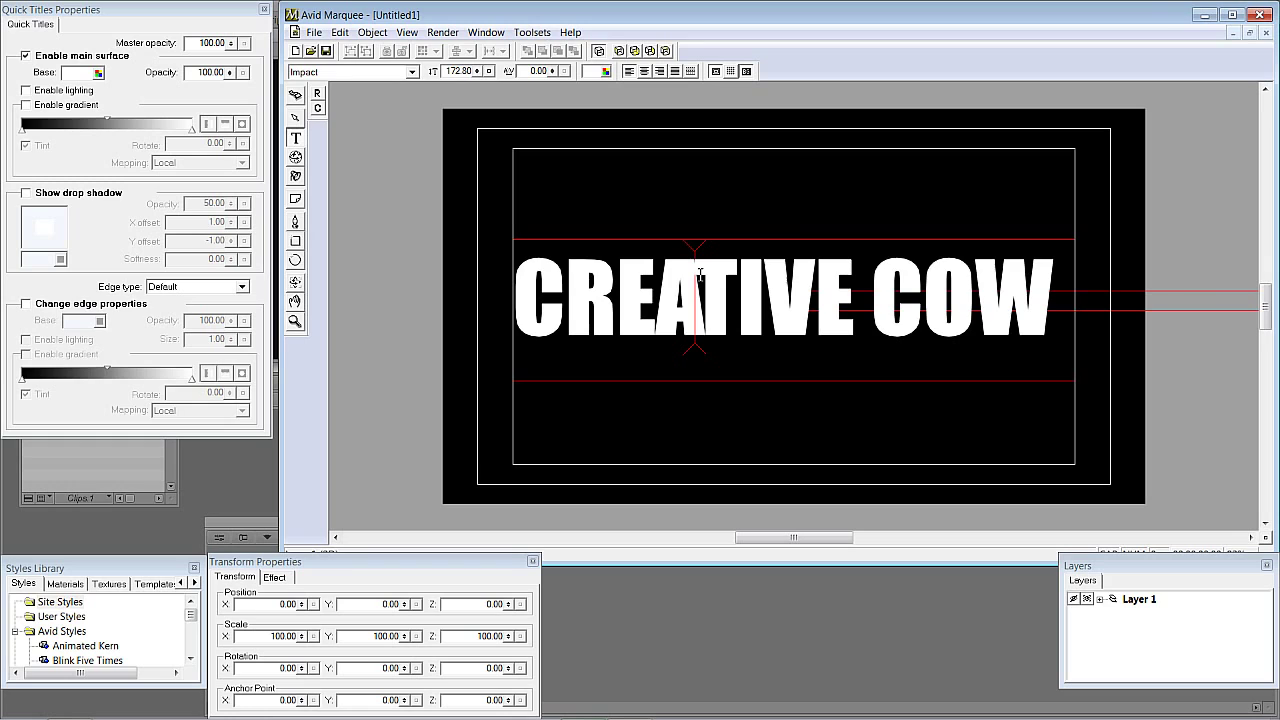
{"action": "key", "text": "alt+Right"}
{"action": "key", "text": "alt+Right"}
{"action": "key", "text": "alt+Right"}
{"action": "key", "text": "alt+Right"}
{"action": "key", "text": "Left"}
{"action": "key", "text": "alt+Right"}
{"action": "key", "text": "alt+Right"}
{"action": "key", "text": "alt+Right"}
{"action": "key", "text": "alt+Right"}
{"action": "key", "text": "alt+Right"}
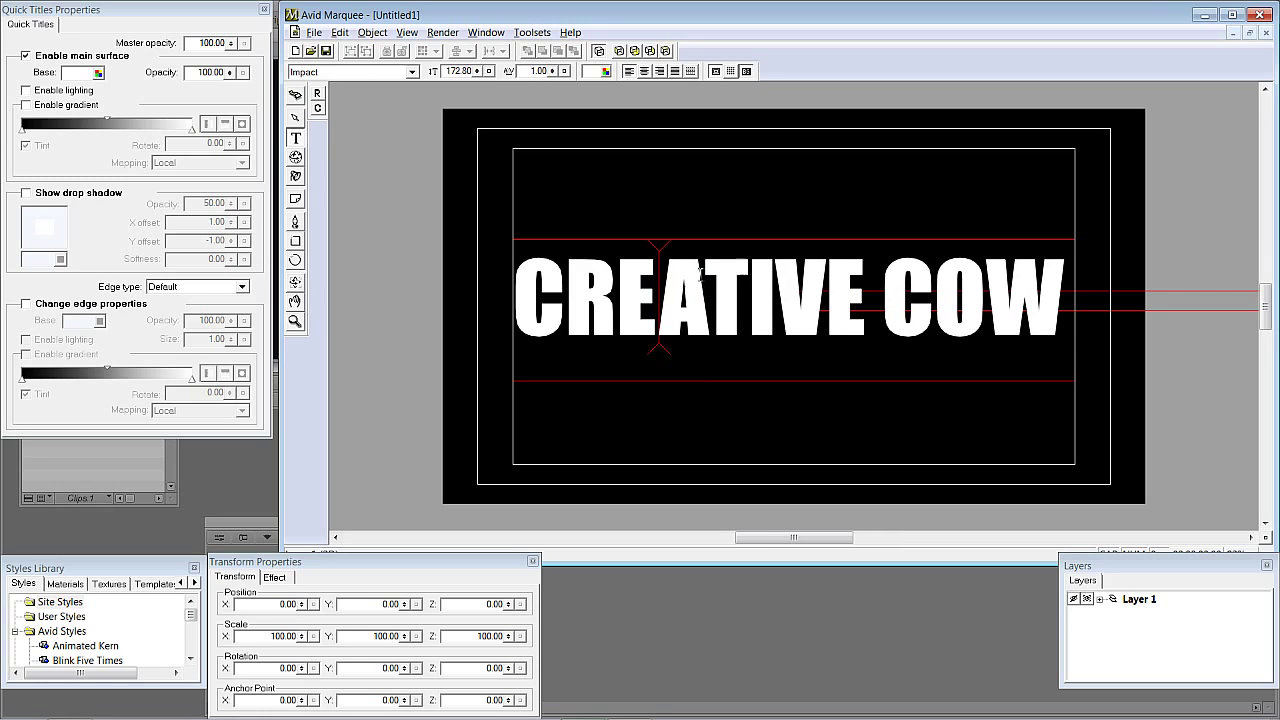
{"action": "left_click", "coordinate": [295, 117]}
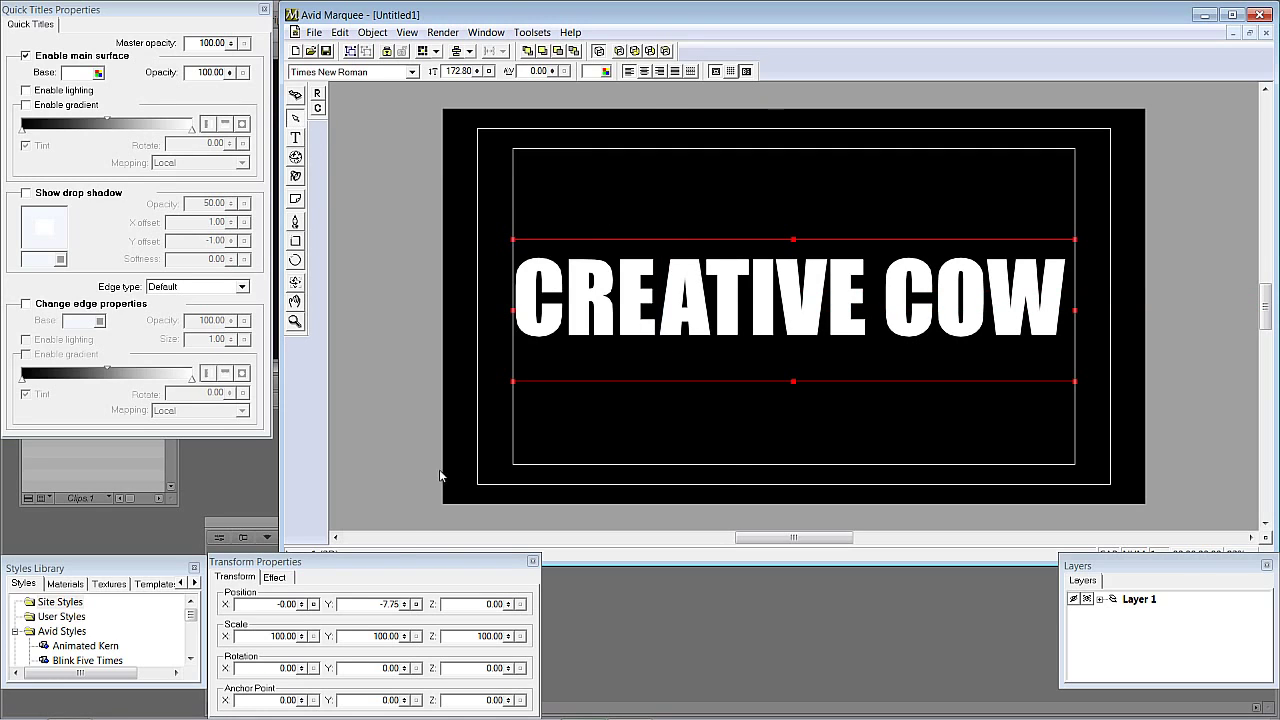
Set the title's edge type to Bevel in its effect properties.
{"action": "left_click", "coordinate": [485, 33]}
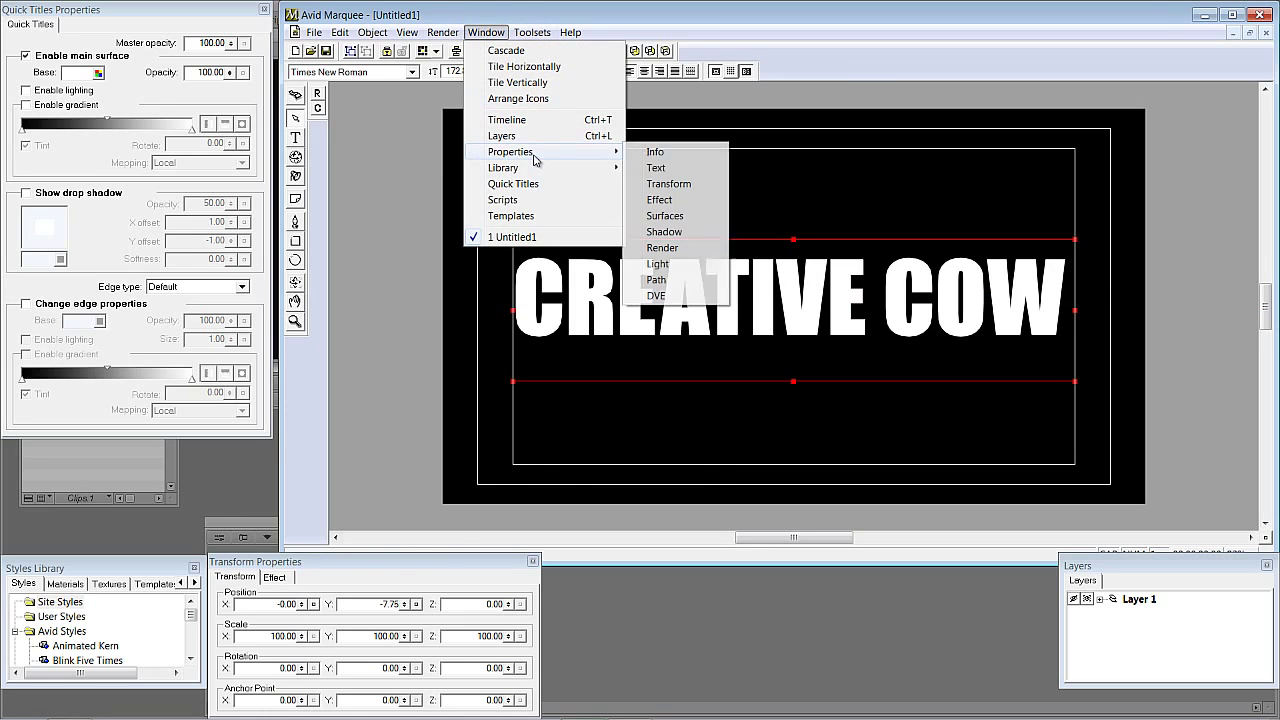
{"action": "left_click", "coordinate": [341, 563]}
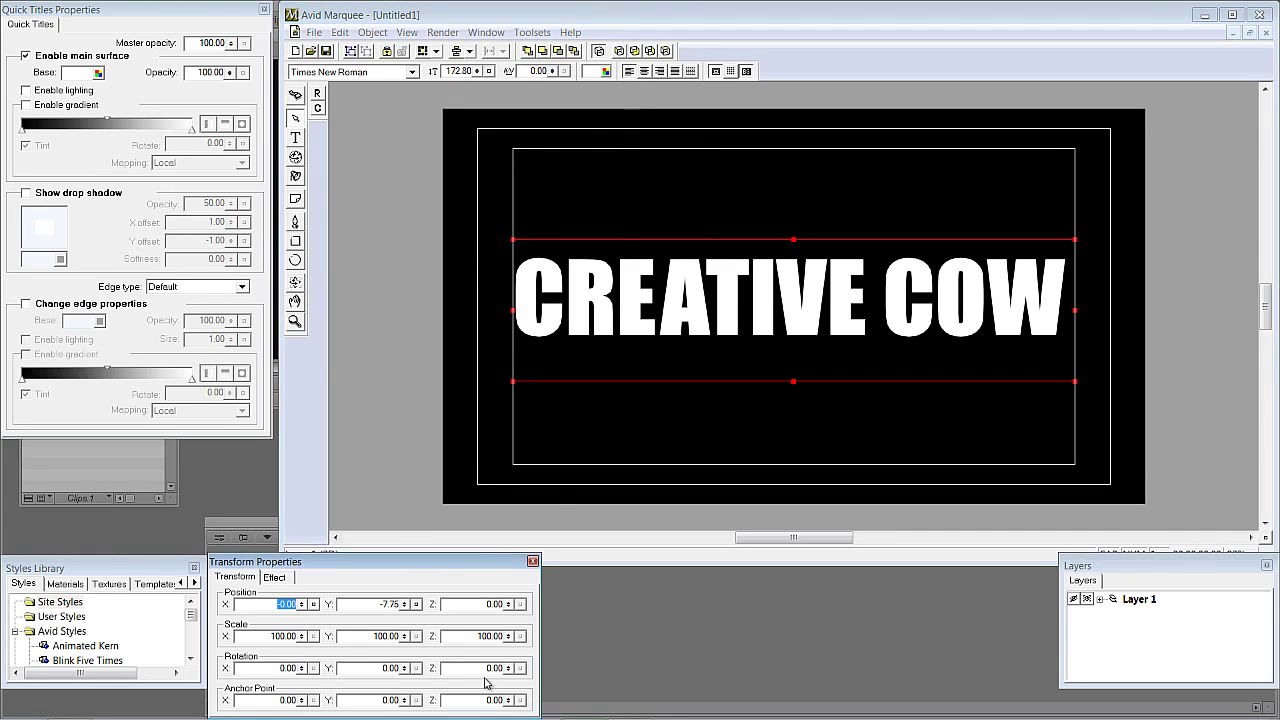
{"action": "left_click_drag", "start_coordinate": [336, 561], "coordinate": [341, 470]}
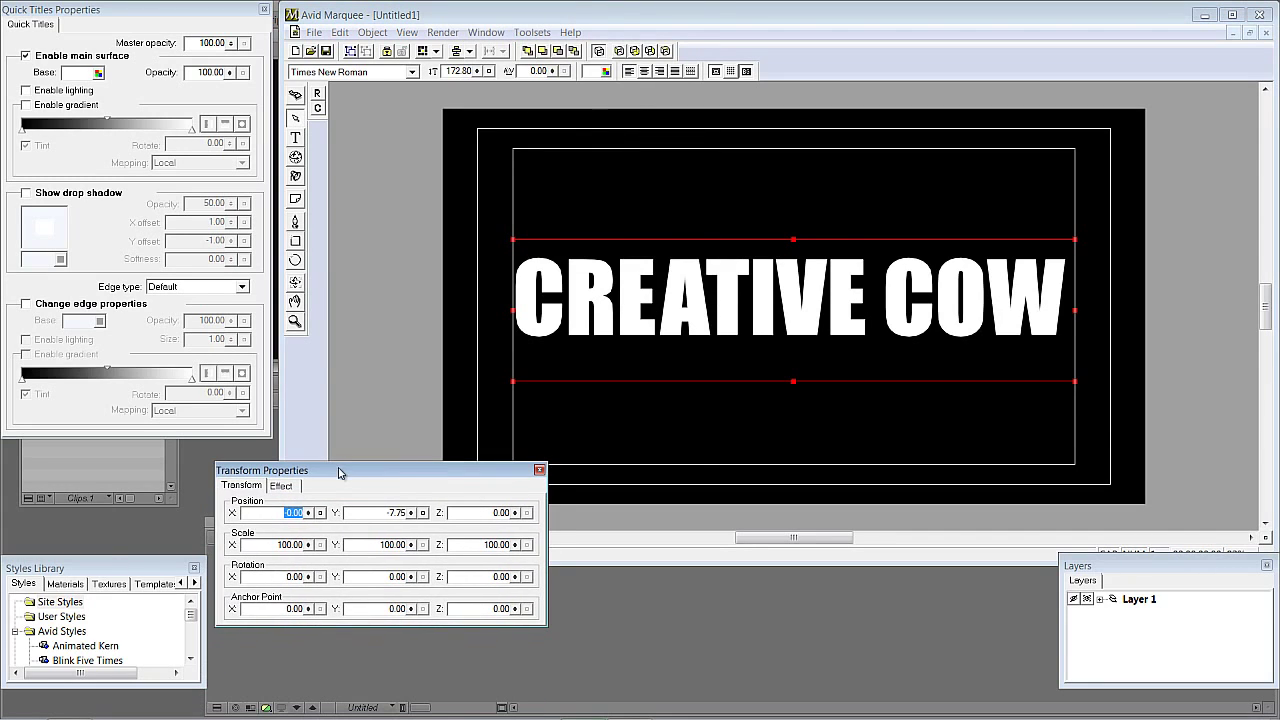
{"action": "left_click", "coordinate": [283, 487]}
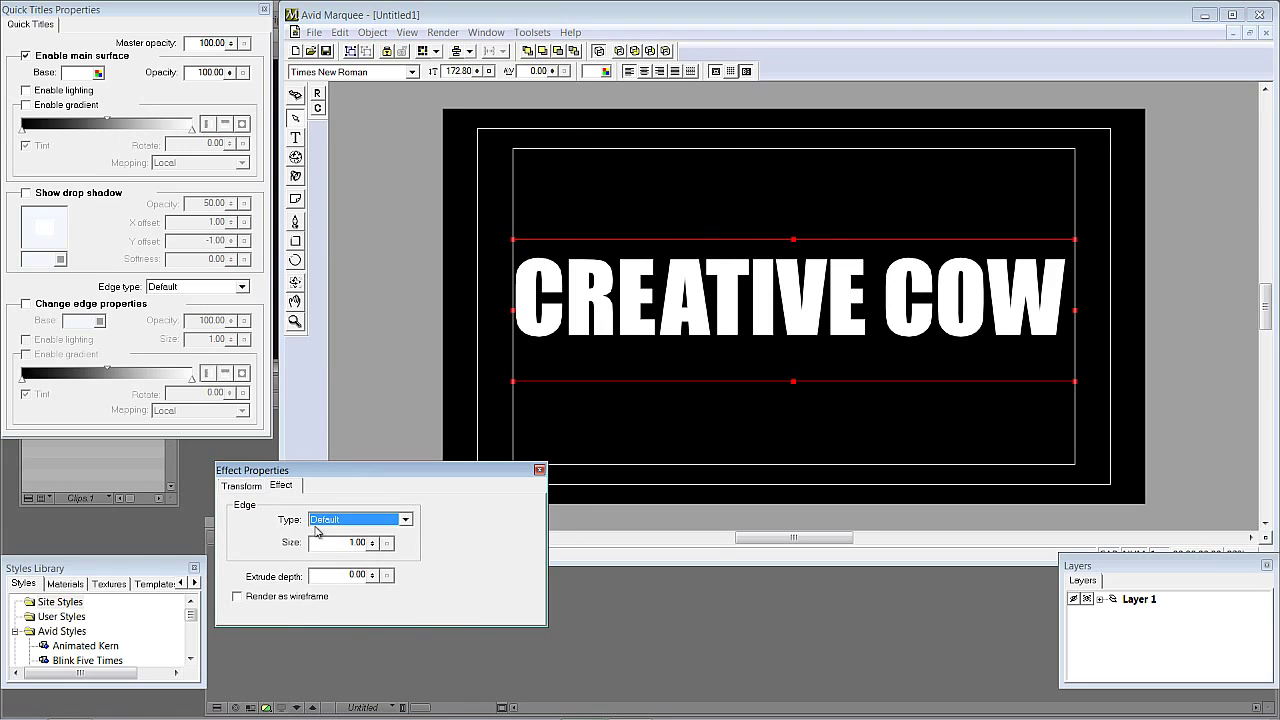
{"action": "left_click", "coordinate": [375, 522]}
{"action": "key", "text": "Up"}
{"action": "key", "text": "Up"}
{"action": "key", "text": "Up"}
{"action": "key", "text": "Up"}
{"action": "key", "text": "Up"}
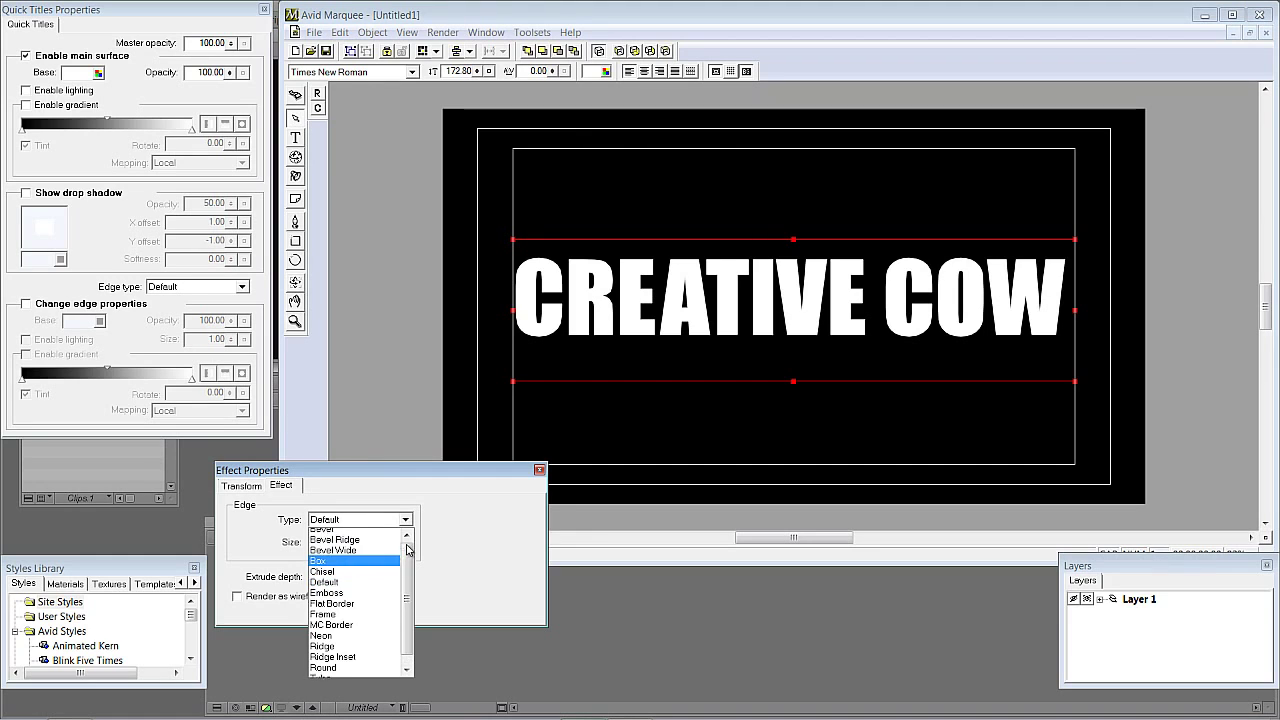
{"action": "key", "text": "Return"}
Extrude the title to a depth of 47 and enable lighting on its main surface.
{"action": "left_click_drag", "start_coordinate": [372, 577], "coordinate": [393, 491]}
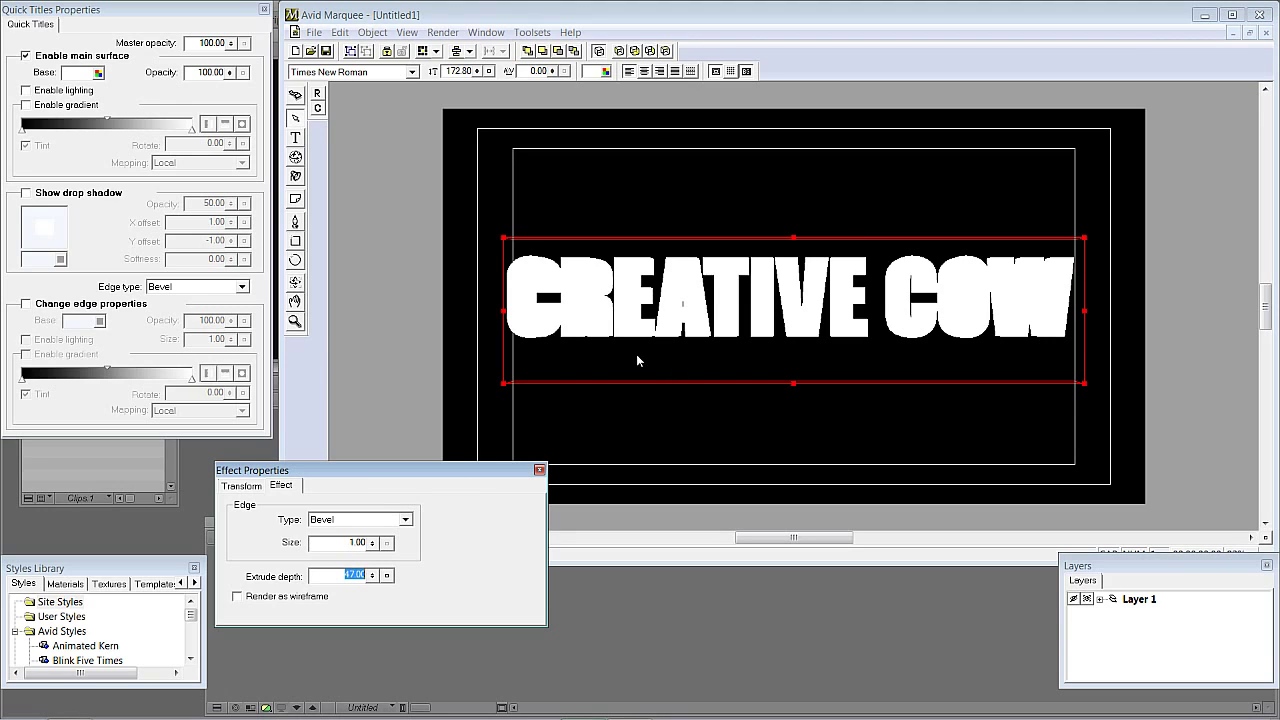
{"action": "left_click_drag", "start_coordinate": [432, 475], "coordinate": [428, 584]}
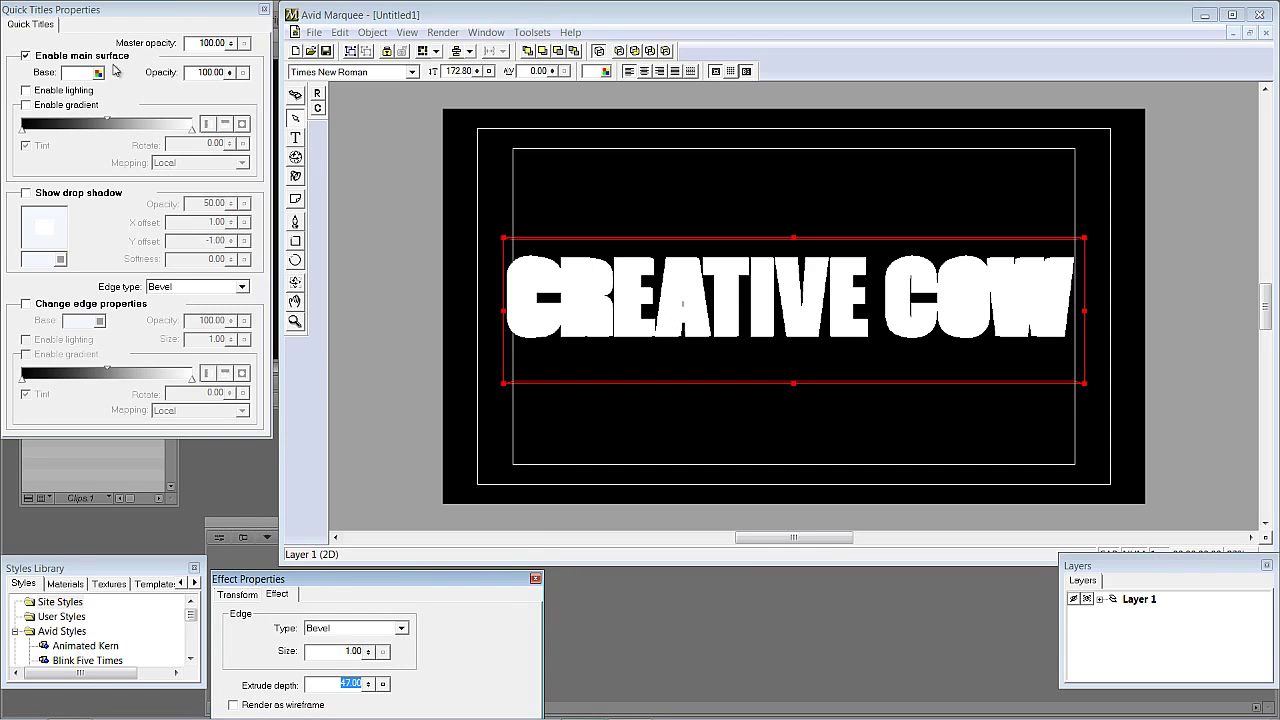
{"action": "left_click", "coordinate": [39, 92]}
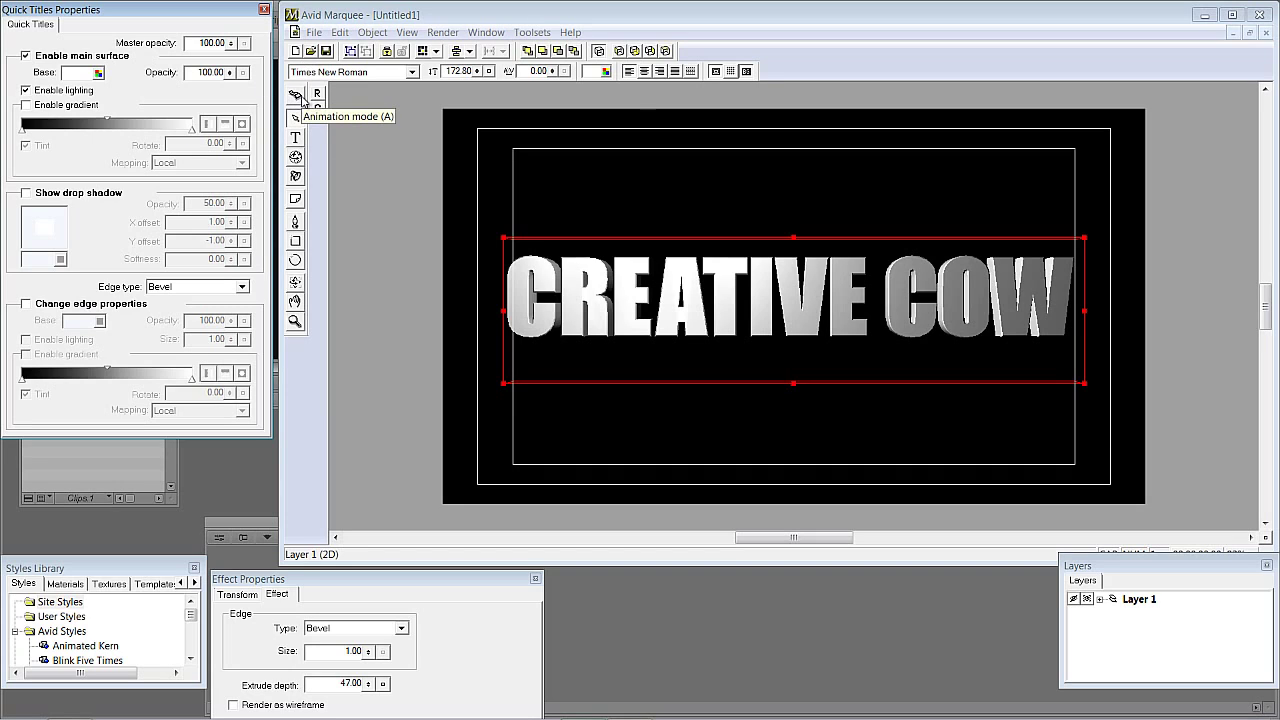
Restore the default toolset layout, clear the Marquee window of the Quick Titles Properties and show all toolbar buttons.
{"action": "left_click", "coordinate": [486, 32]}
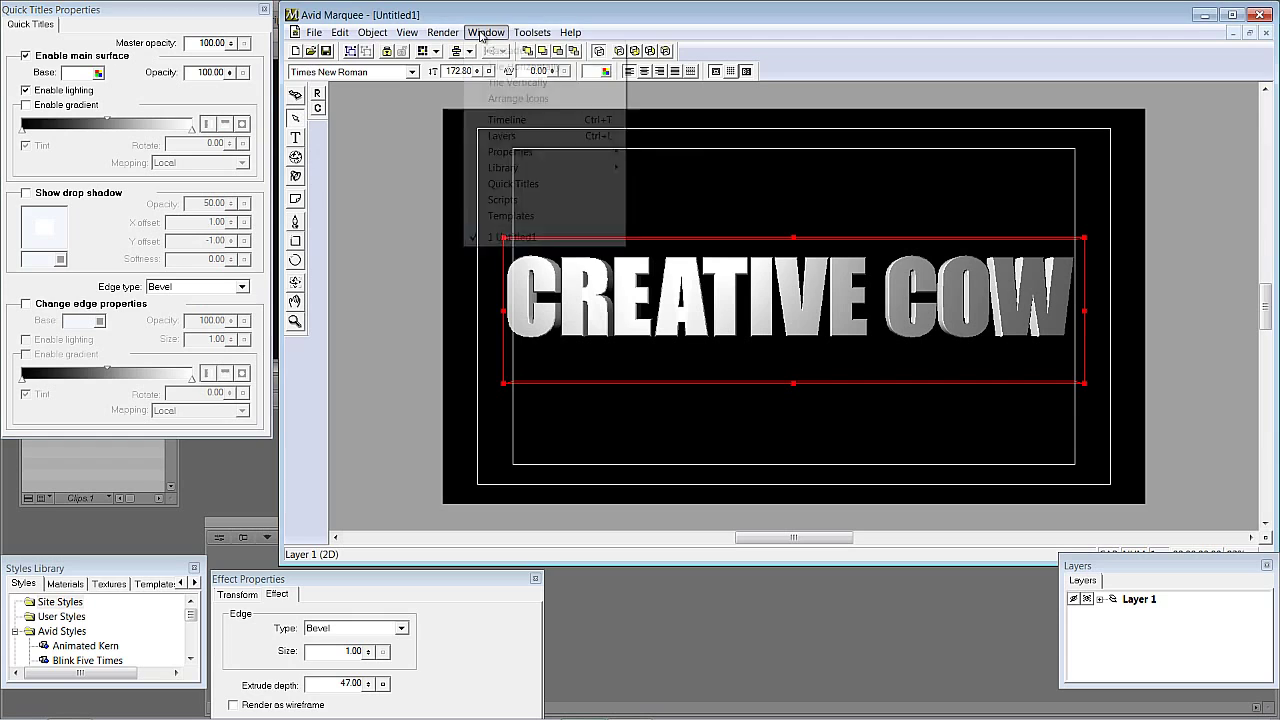
{"action": "left_click", "coordinate": [534, 50]}
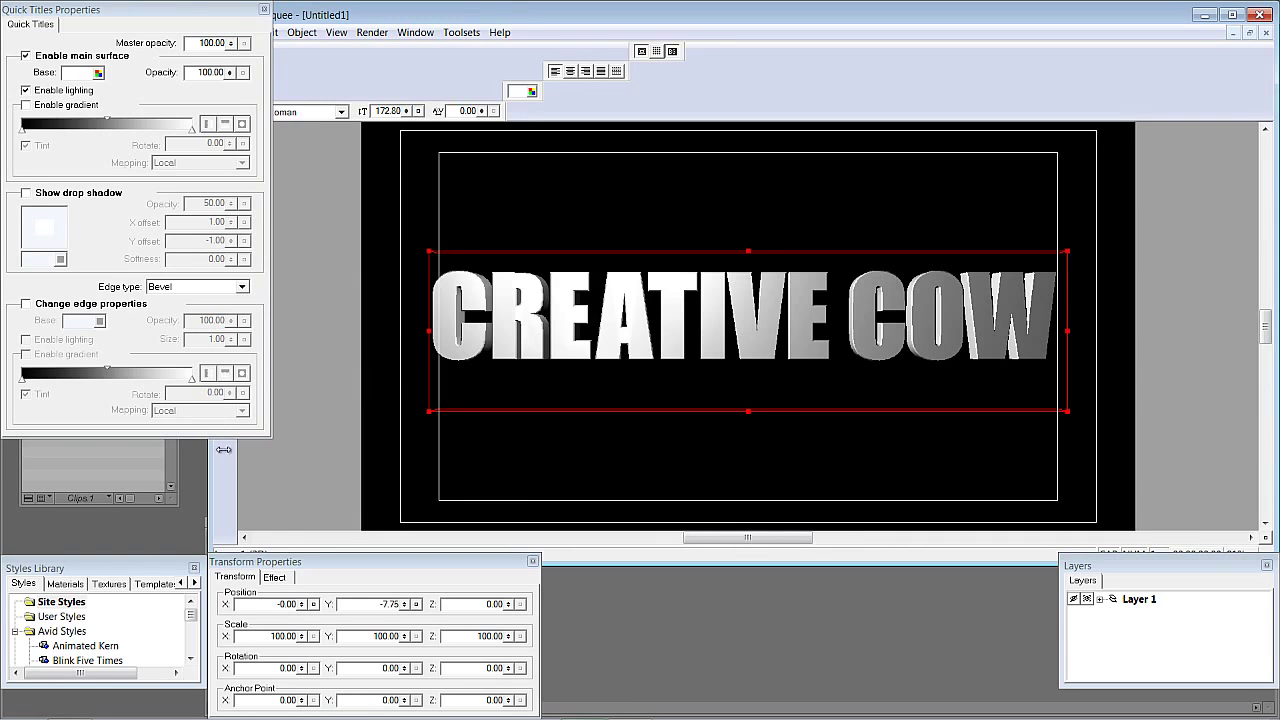
{"action": "left_click", "coordinate": [404, 32]}
{"action": "left_click", "coordinate": [430, 87]}
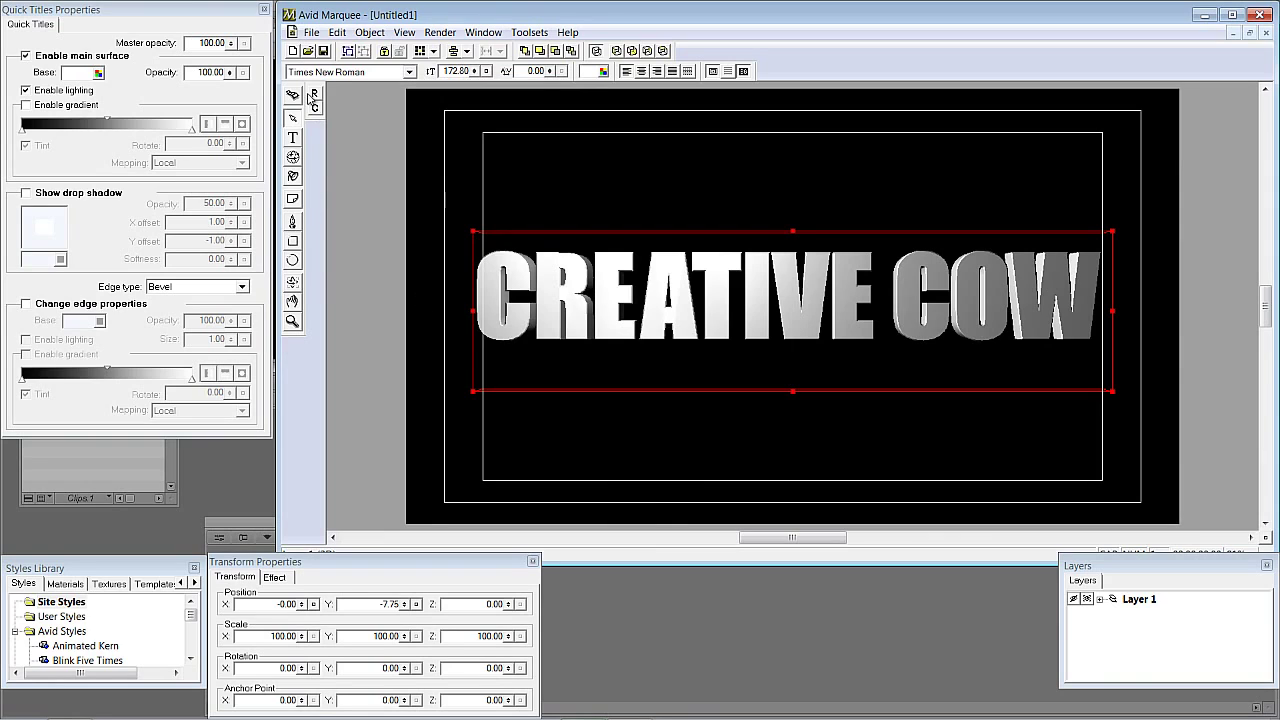
Display the scene light and move it just above the first E of CREATIVE, at about X -253, Y 108.
{"action": "left_click", "coordinate": [293, 177]}
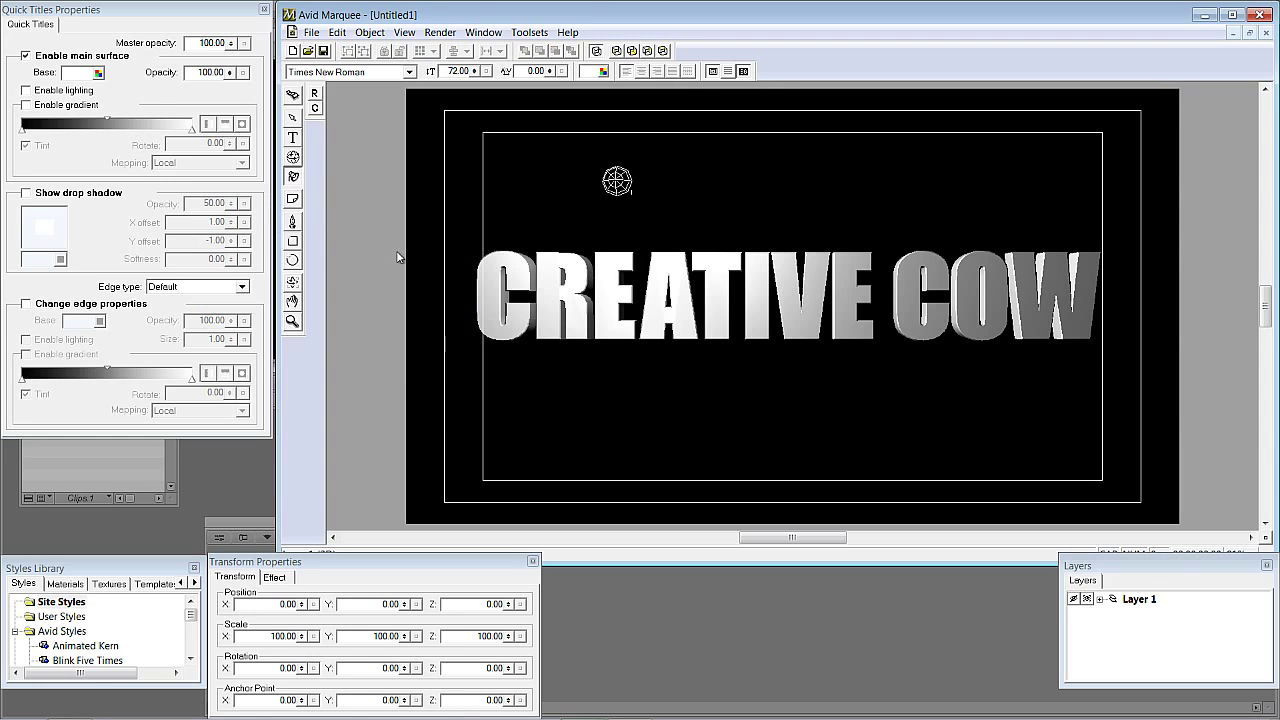
{"action": "mouse_move", "coordinate": [617, 181]}
{"action": "left_mouse_down"}
{"action": "mouse_move", "coordinate": [749, 327]}
{"action": "mouse_move", "coordinate": [477, 323]}
{"action": "mouse_move", "coordinate": [563, 289]}
{"action": "mouse_move", "coordinate": [563, 309]}
{"action": "mouse_move", "coordinate": [981, 355]}
{"action": "mouse_move", "coordinate": [417, 226]}
{"action": "mouse_move", "coordinate": [829, 171]}
{"action": "mouse_move", "coordinate": [1023, 197]}
{"action": "mouse_move", "coordinate": [514, 292]}
{"action": "mouse_move", "coordinate": [1066, 203]}
{"action": "mouse_move", "coordinate": [811, 123]}
{"action": "mouse_move", "coordinate": [566, 197]}
{"action": "mouse_move", "coordinate": [1019, 256]}
{"action": "mouse_move", "coordinate": [715, 194]}
{"action": "left_mouse_up"}
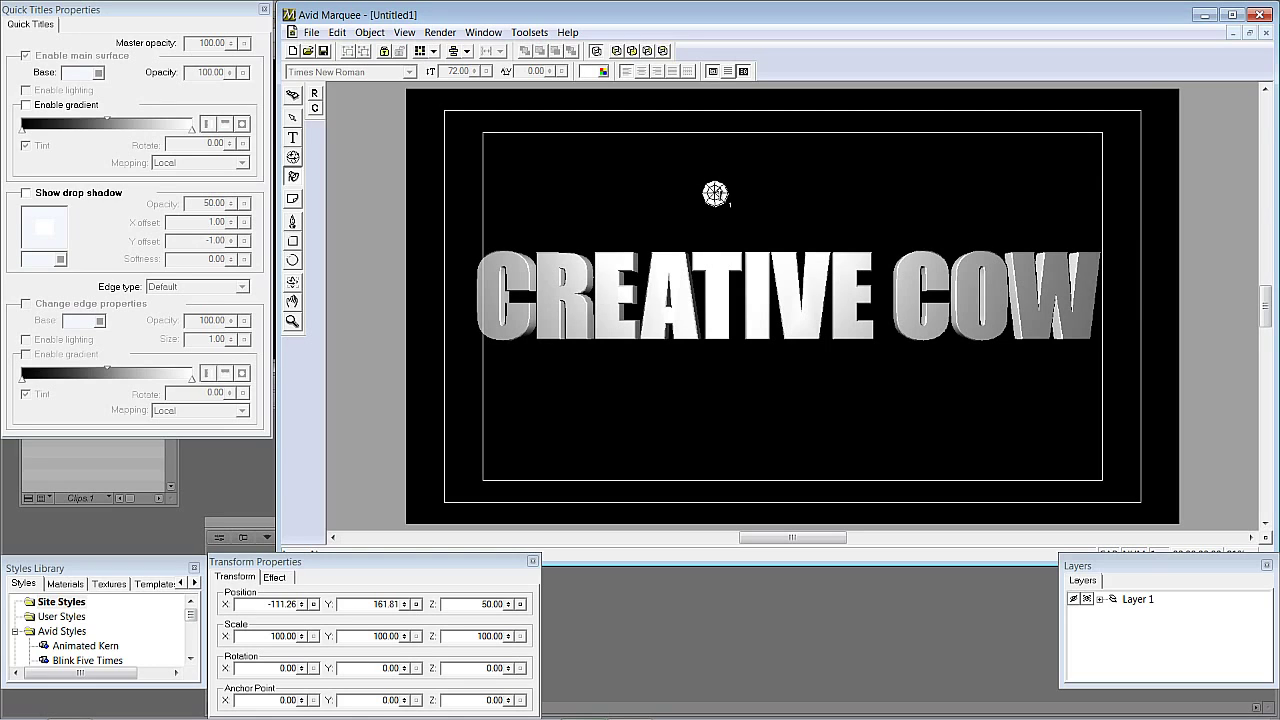
{"action": "mouse_move", "coordinate": [715, 194]}
{"action": "left_mouse_down"}
{"action": "mouse_move", "coordinate": [600, 196]}
{"action": "mouse_move", "coordinate": [748, 180]}
{"action": "mouse_move", "coordinate": [586, 229]}
{"action": "mouse_move", "coordinate": [997, 229]}
{"action": "mouse_move", "coordinate": [1072, 263]}
{"action": "mouse_move", "coordinate": [737, 291]}
{"action": "mouse_move", "coordinate": [694, 374]}
{"action": "mouse_move", "coordinate": [740, 286]}
{"action": "mouse_move", "coordinate": [661, 341]}
{"action": "mouse_move", "coordinate": [606, 320]}
{"action": "mouse_move", "coordinate": [569, 251]}
{"action": "mouse_move", "coordinate": [963, 237]}
{"action": "mouse_move", "coordinate": [616, 231]}
{"action": "left_mouse_up"}
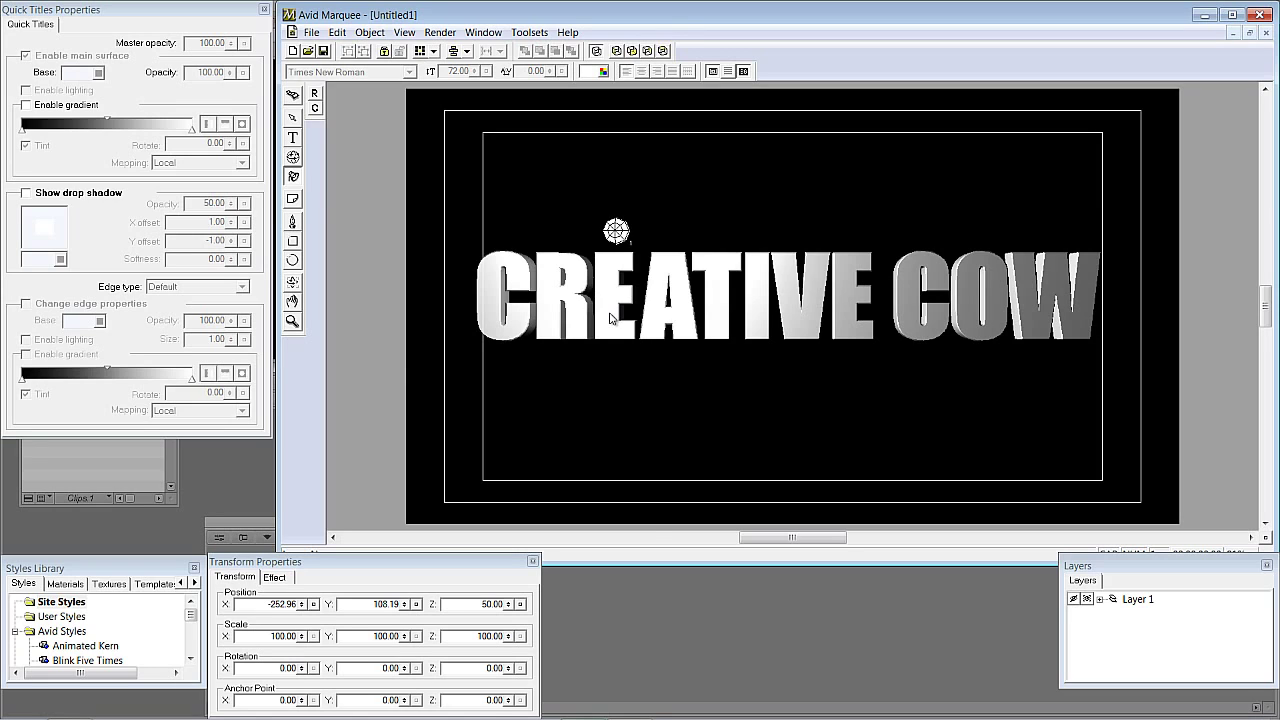
Examine the extruded title and its light from the top, front and side views.
{"action": "key", "text": "ctrl+2"}
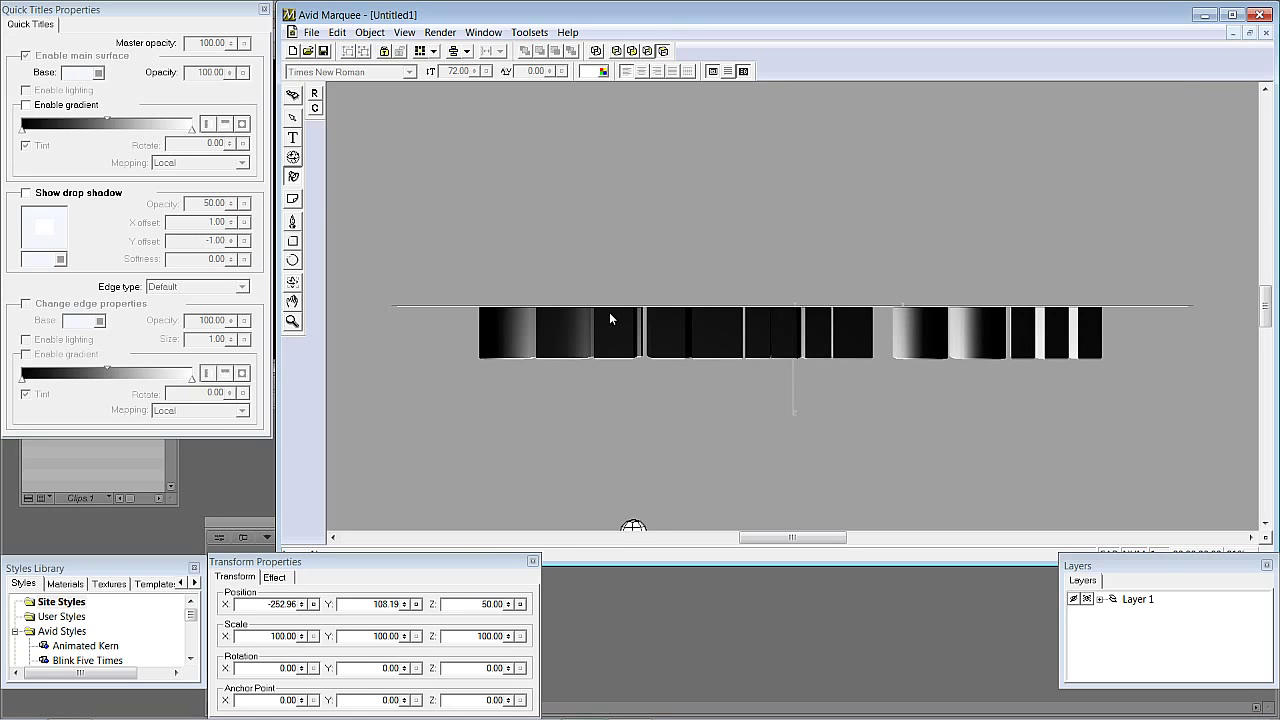
{"action": "key", "text": "ctrl+1"}
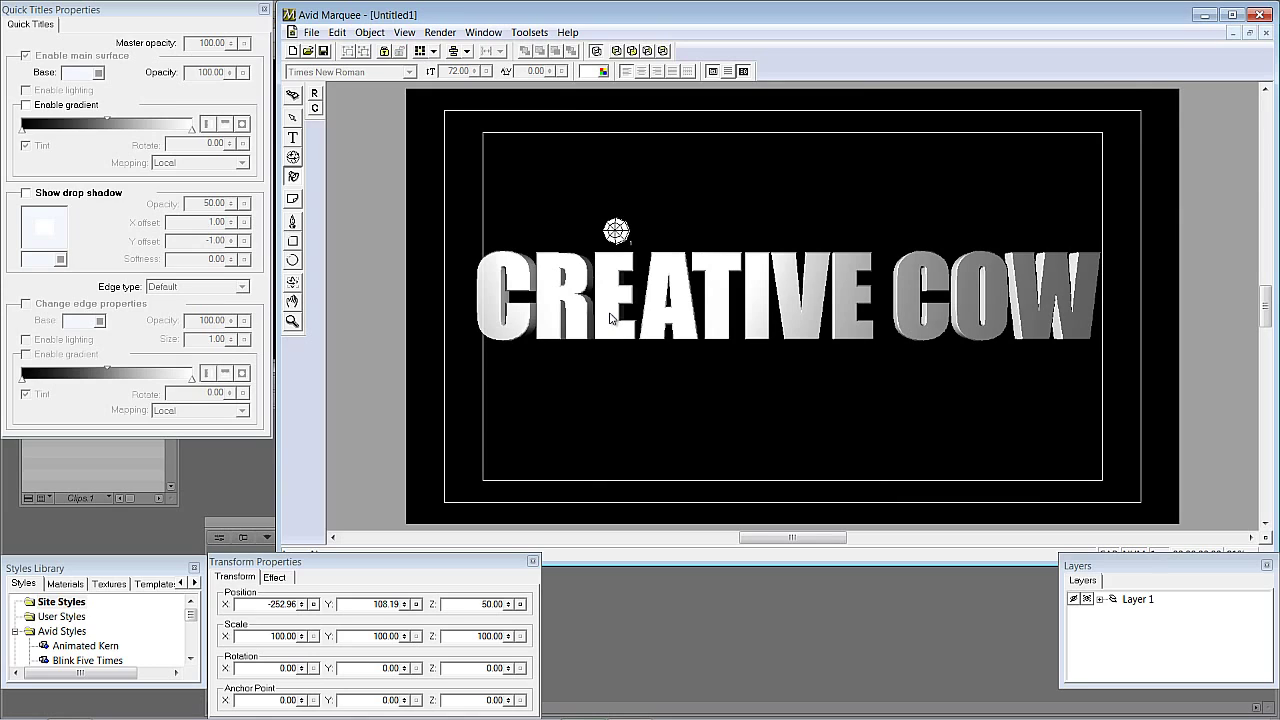
{"action": "key", "text": "ctrl+g"}
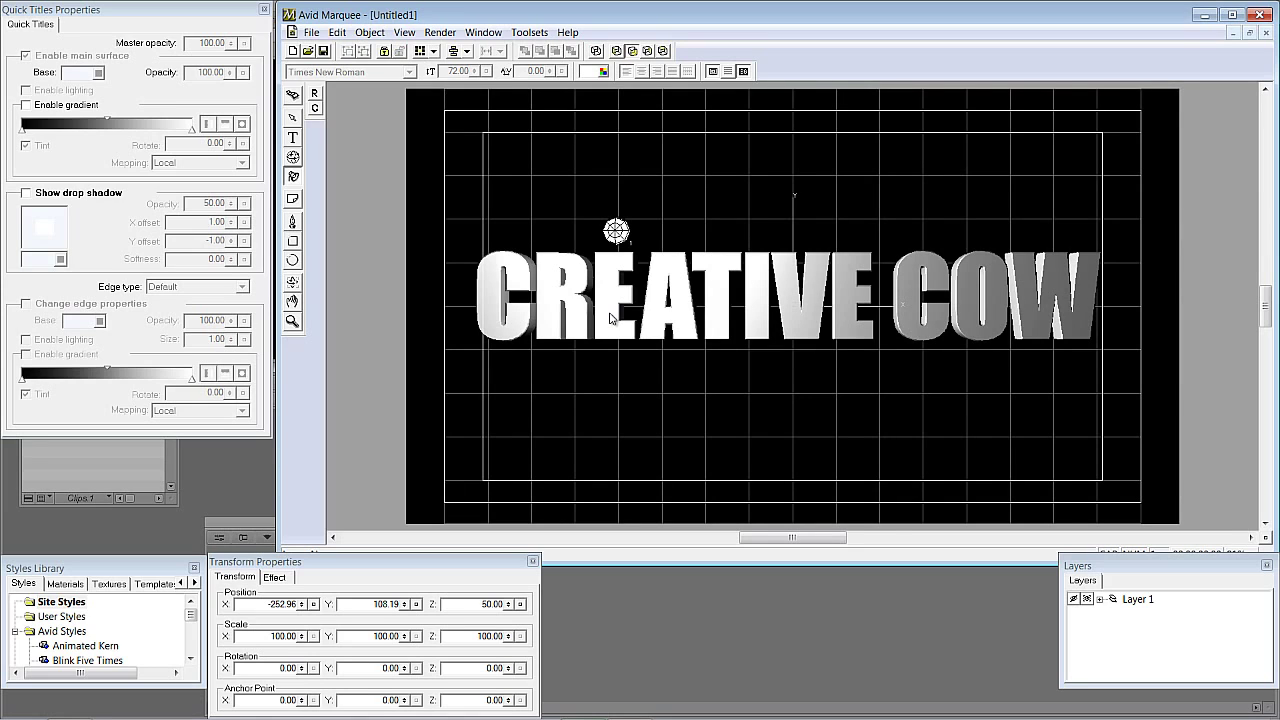
{"action": "key", "text": "ctrl+3"}
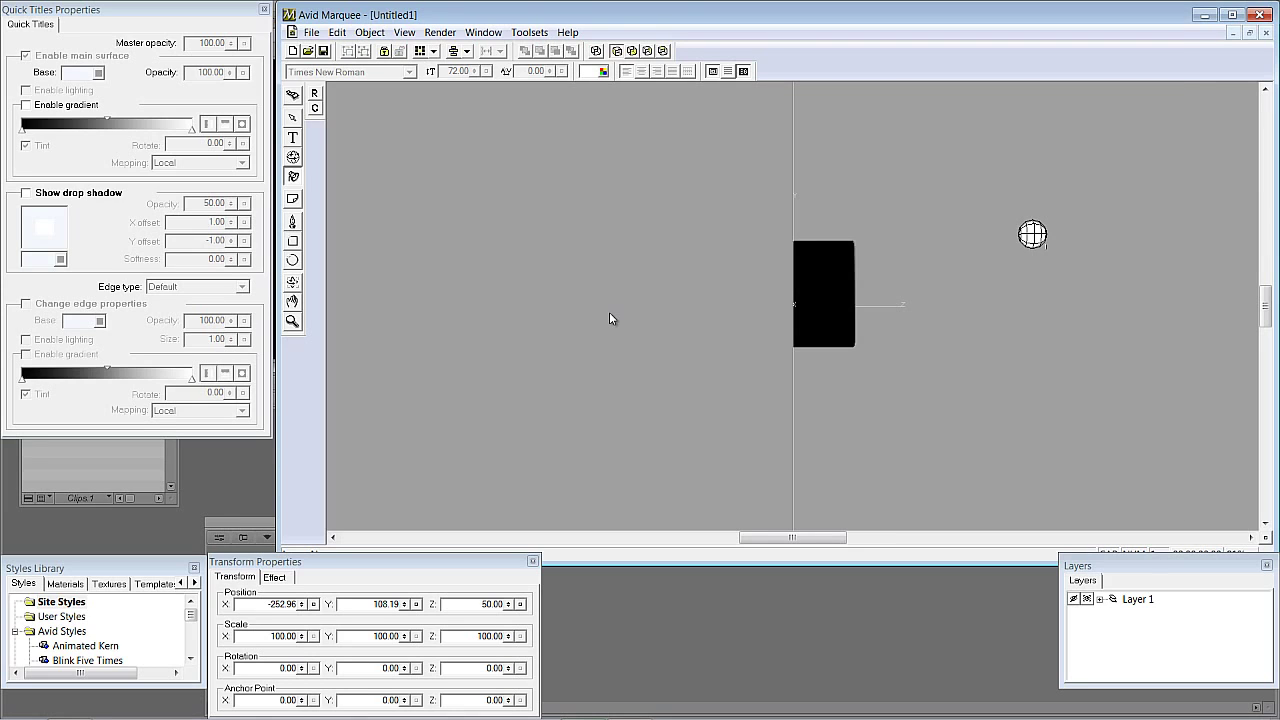
{"action": "key", "text": "ctrl+4"}
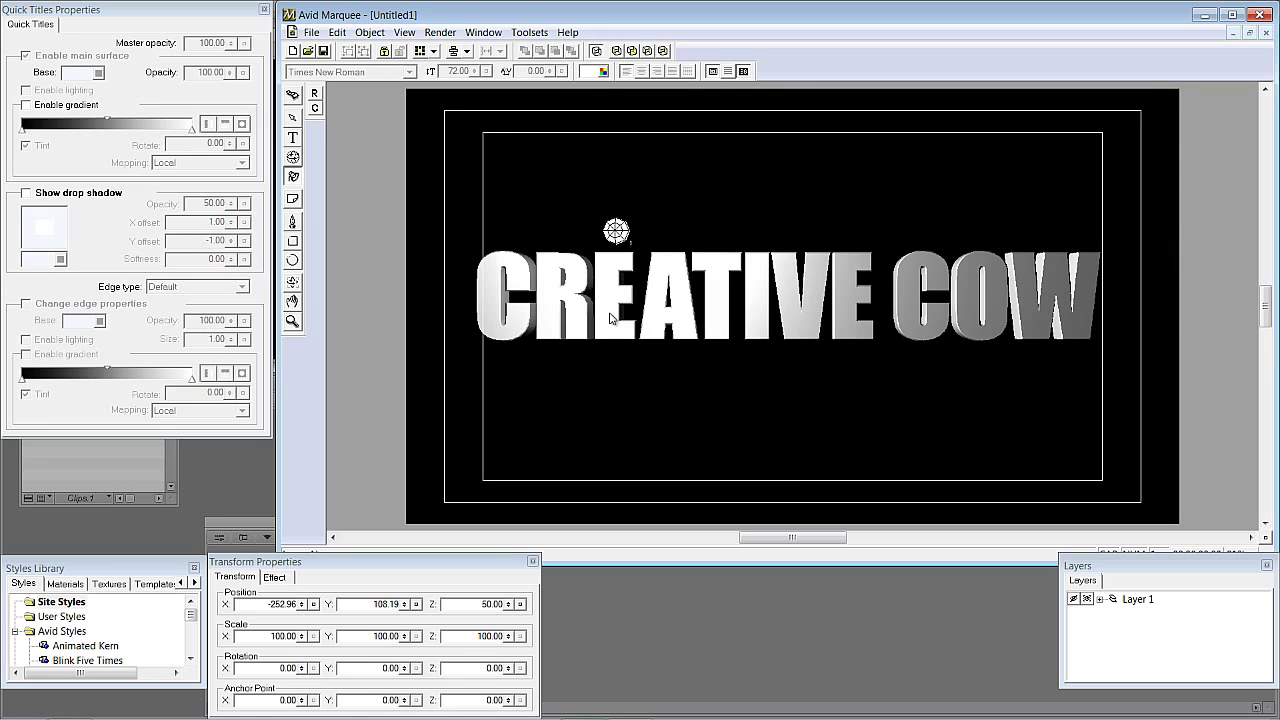
Raise the light above CREATIVE and push it back in depth, to about X -93, Y 201, Z 5.7.
{"action": "left_click", "coordinate": [616, 230]}
{"action": "mouse_move", "coordinate": [616, 230]}
{"action": "left_mouse_down"}
{"action": "mouse_move", "coordinate": [609, 206]}
{"action": "mouse_move", "coordinate": [650, 151]}
{"action": "left_mouse_up"}
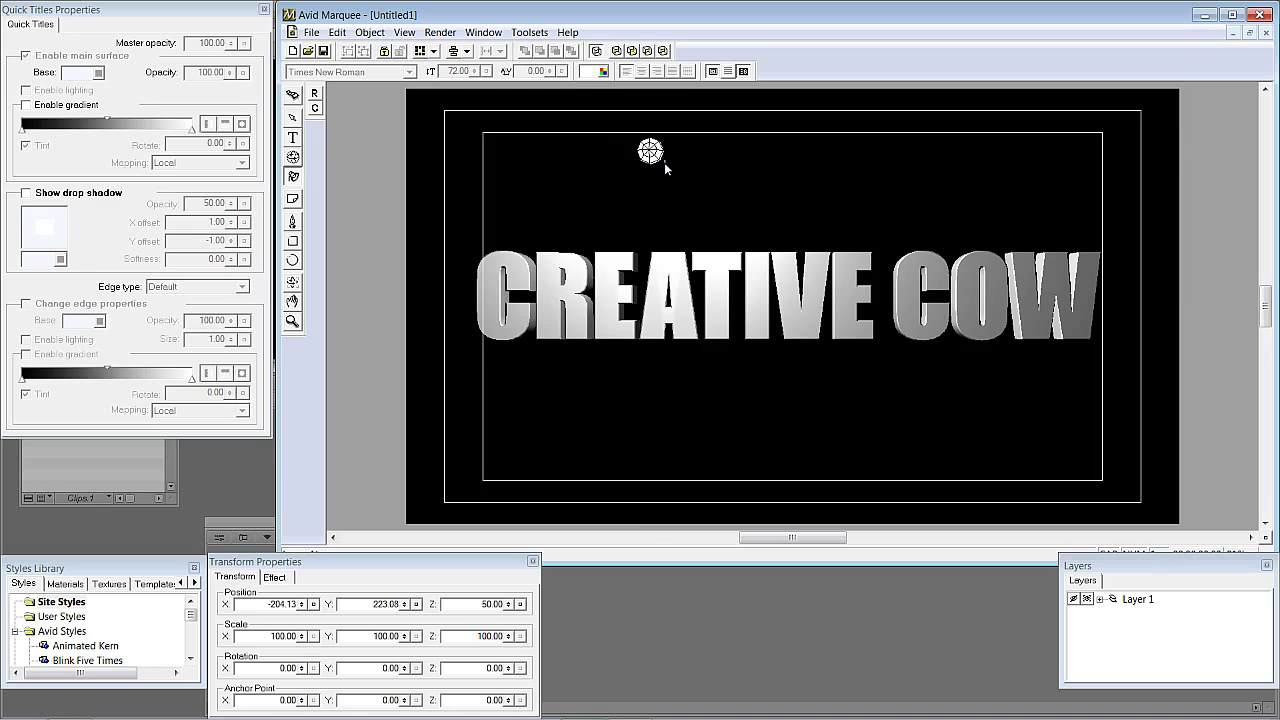
{"action": "key", "text": "t"}
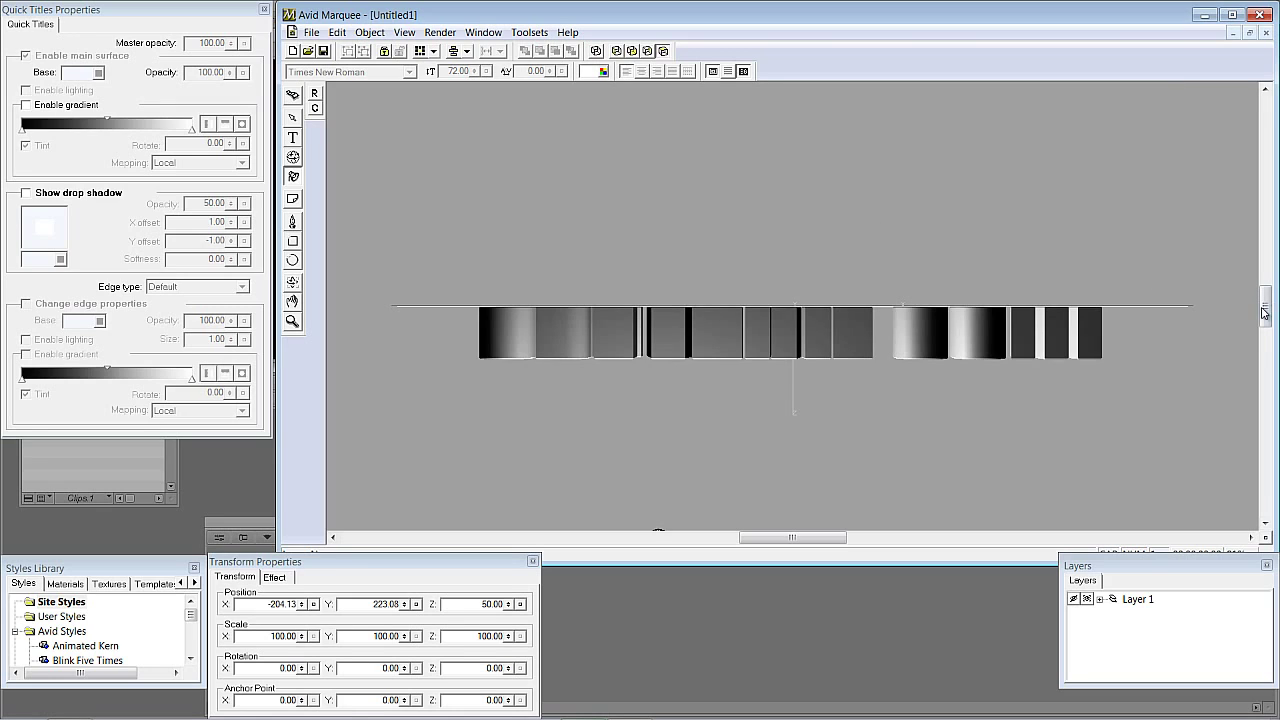
{"action": "scroll", "coordinate": [1265, 305], "scroll_direction": "down", "scroll_amount": 2}
{"action": "left_click_drag", "start_coordinate": [658, 467], "coordinate": [707, 258]}
{"action": "key", "text": "ctrl+1"}
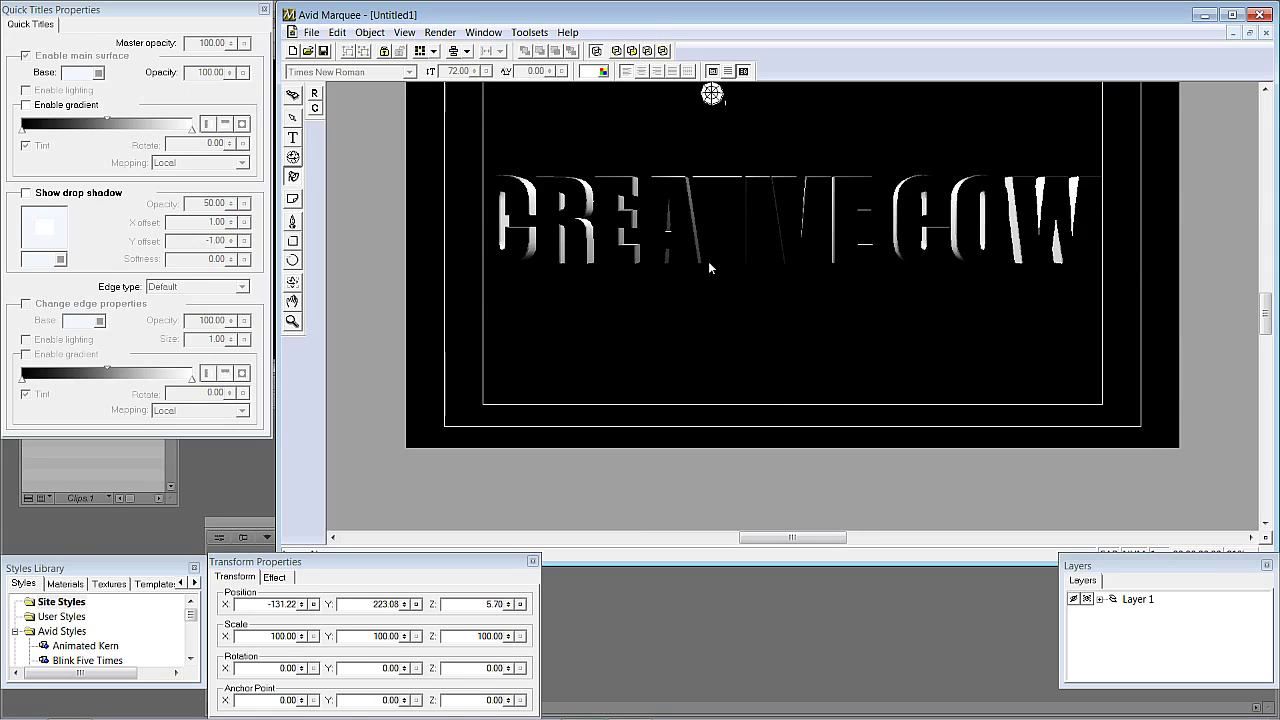
{"action": "left_click_drag", "start_coordinate": [1266, 318], "coordinate": [1266, 314]}
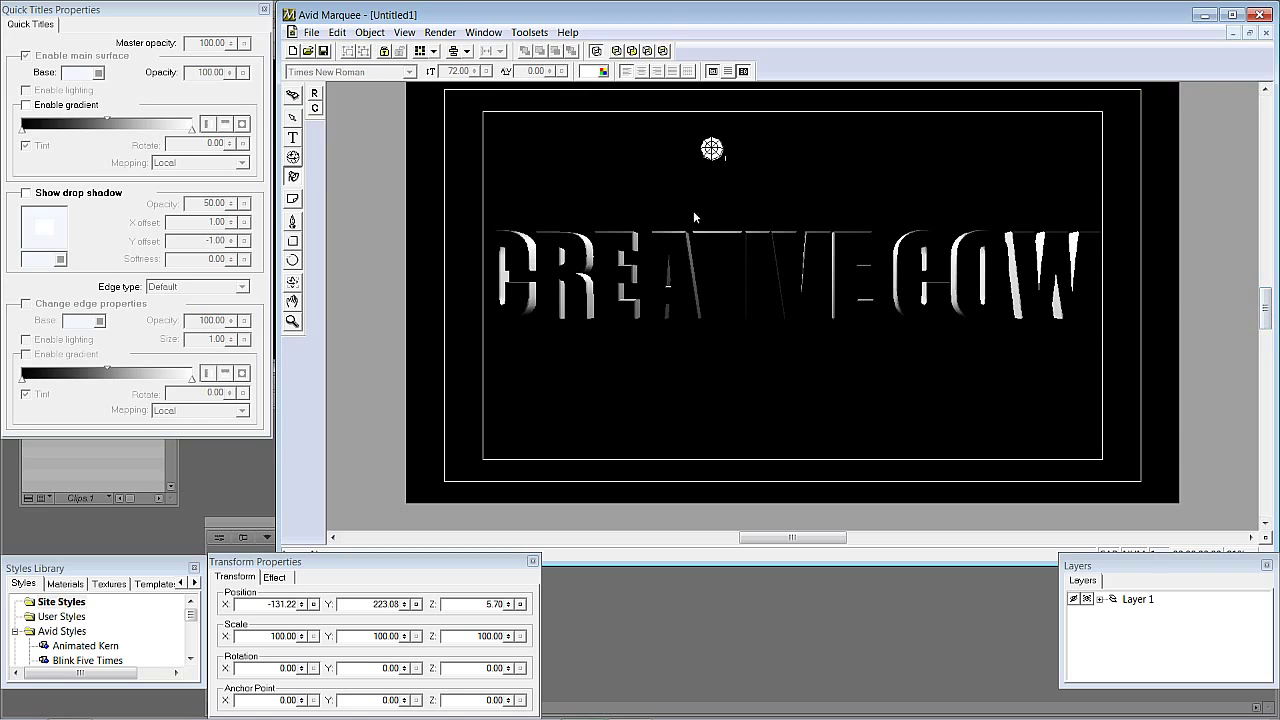
{"action": "left_click_drag", "start_coordinate": [711, 149], "coordinate": [735, 162]}
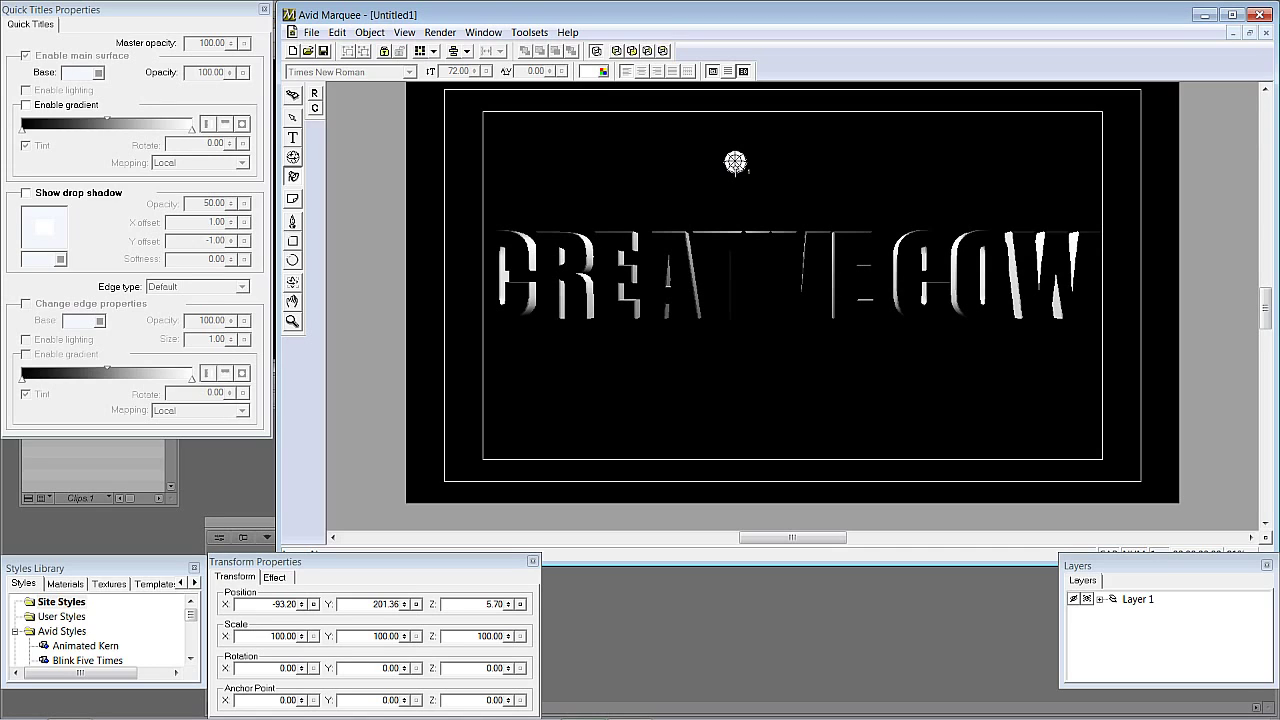
Change the light's type to Infinite and move it above COW, to about X 347, Y 295.
{"action": "right_click", "coordinate": [735, 162]}
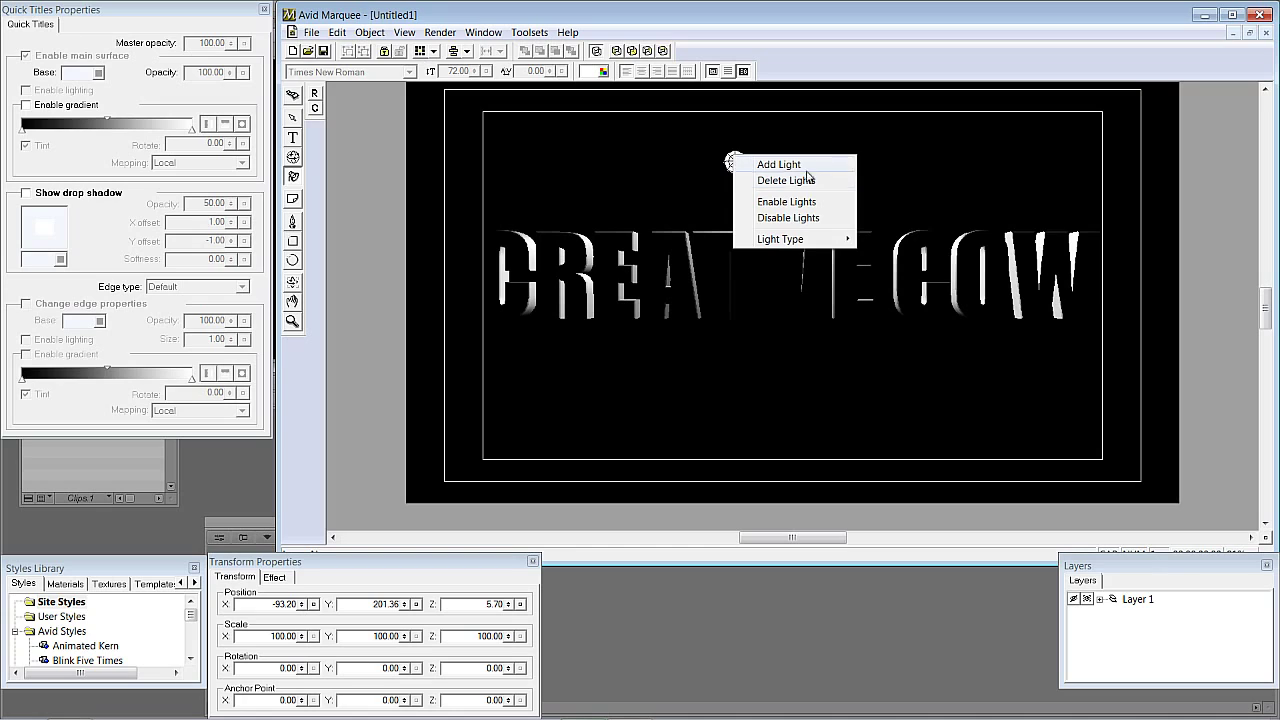
{"action": "mouse_move", "coordinate": [783, 241]}
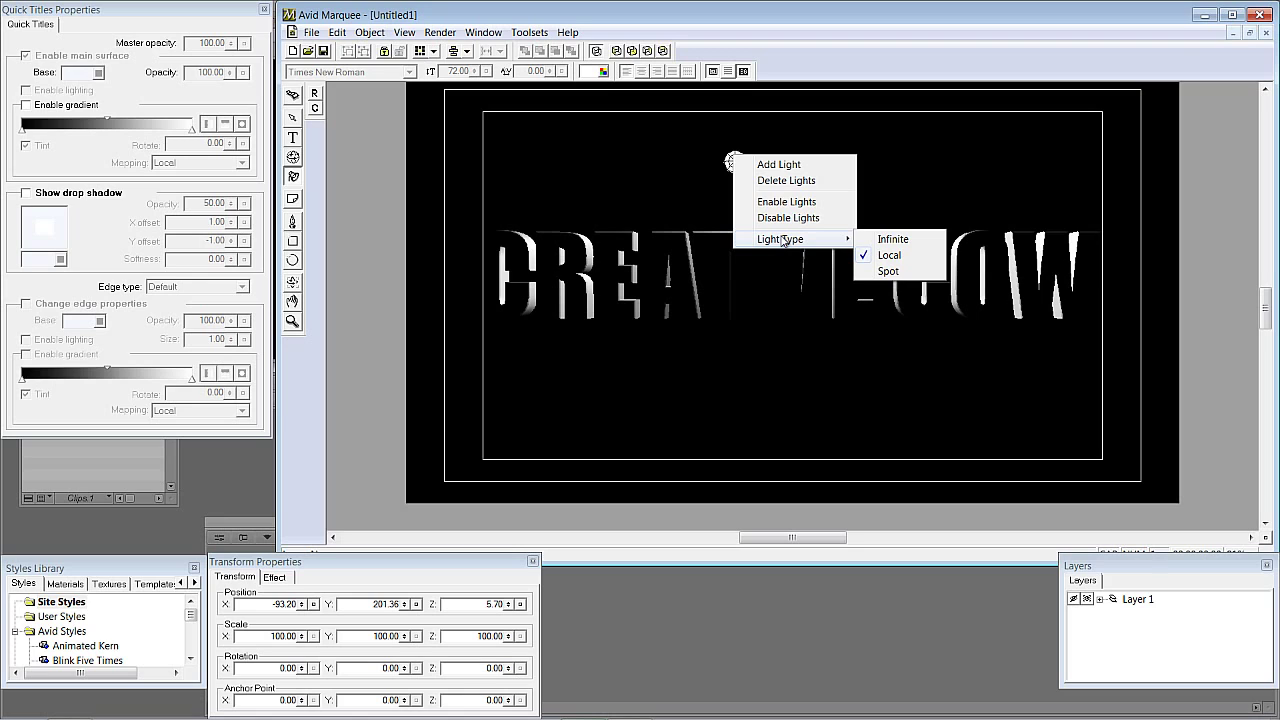
{"action": "left_click", "coordinate": [893, 239]}
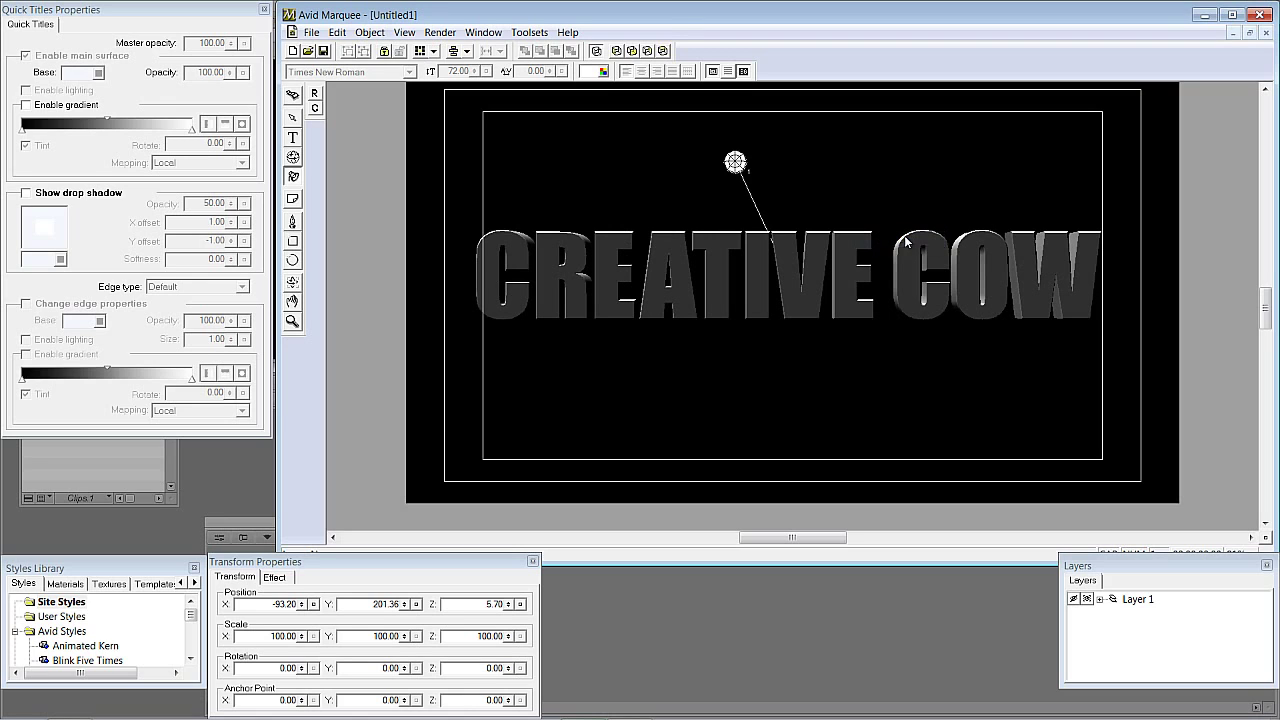
{"action": "left_click_drag", "start_coordinate": [735, 162], "coordinate": [952, 134]}
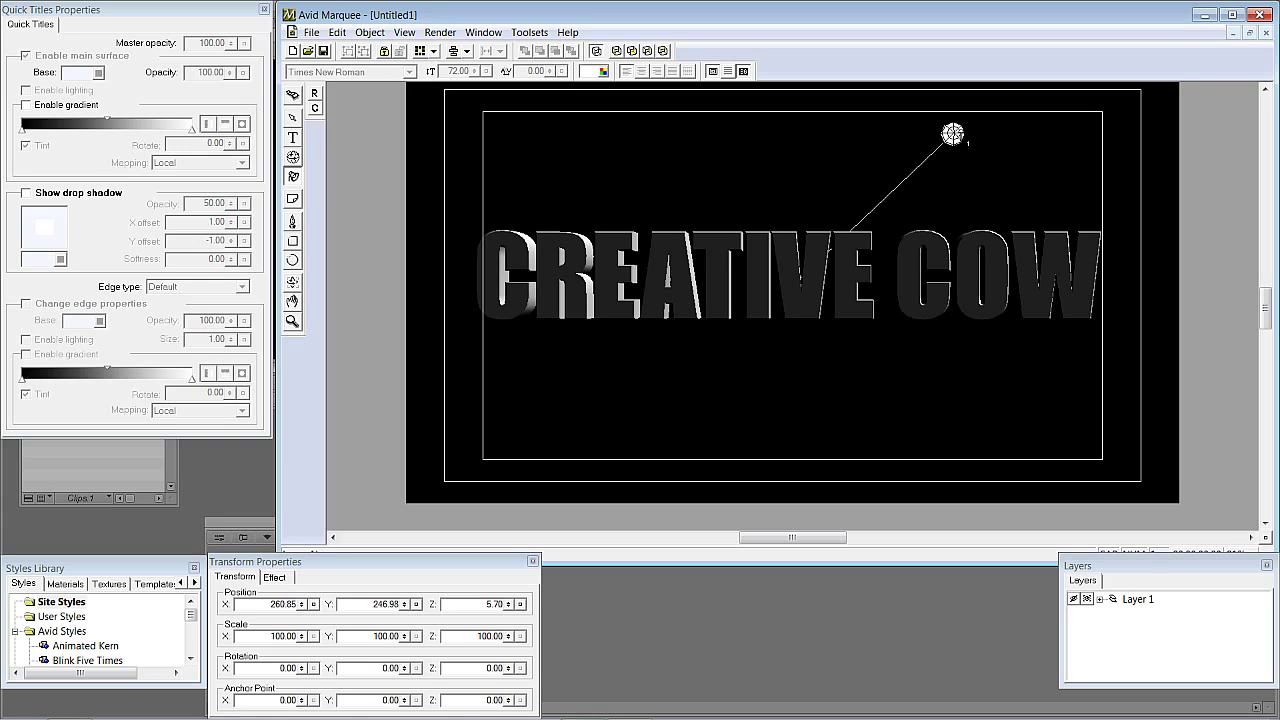
{"action": "left_click_drag", "start_coordinate": [956, 134], "coordinate": [936, 134]}
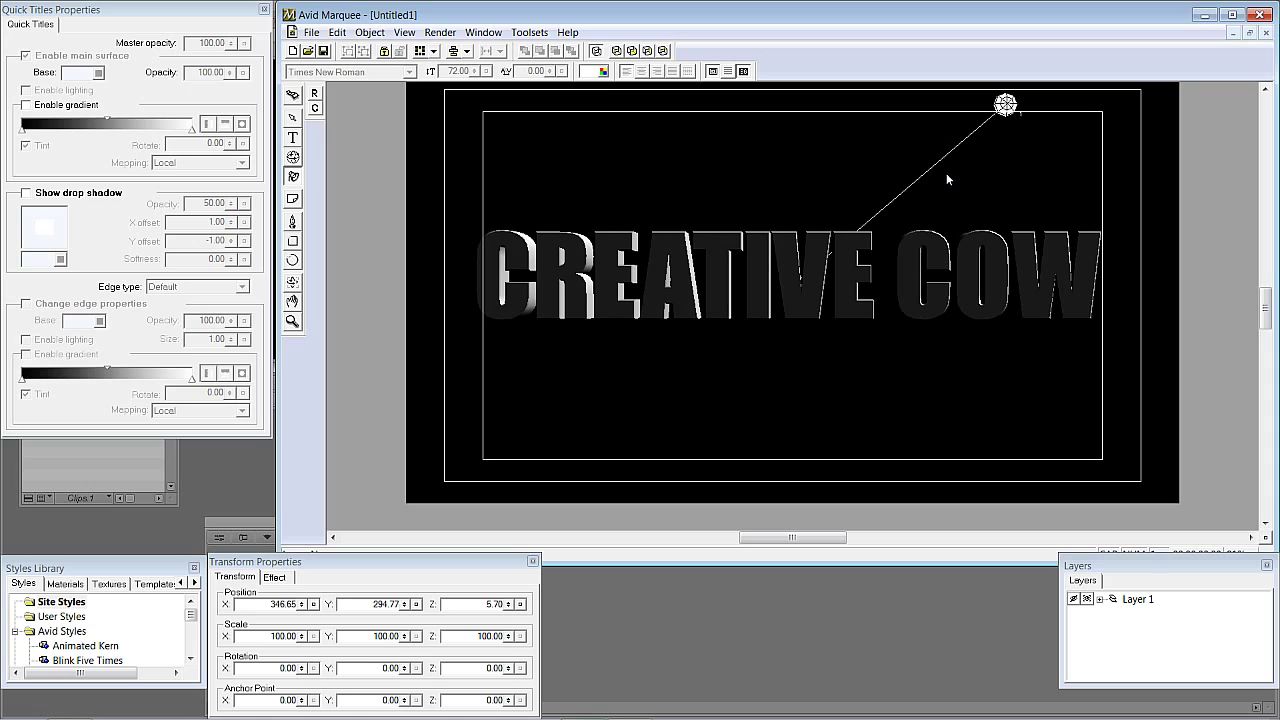
Bring the infinite light forward to about Z 42 and place it above COW at about X 277, Y 240.
{"action": "key", "text": "t"}
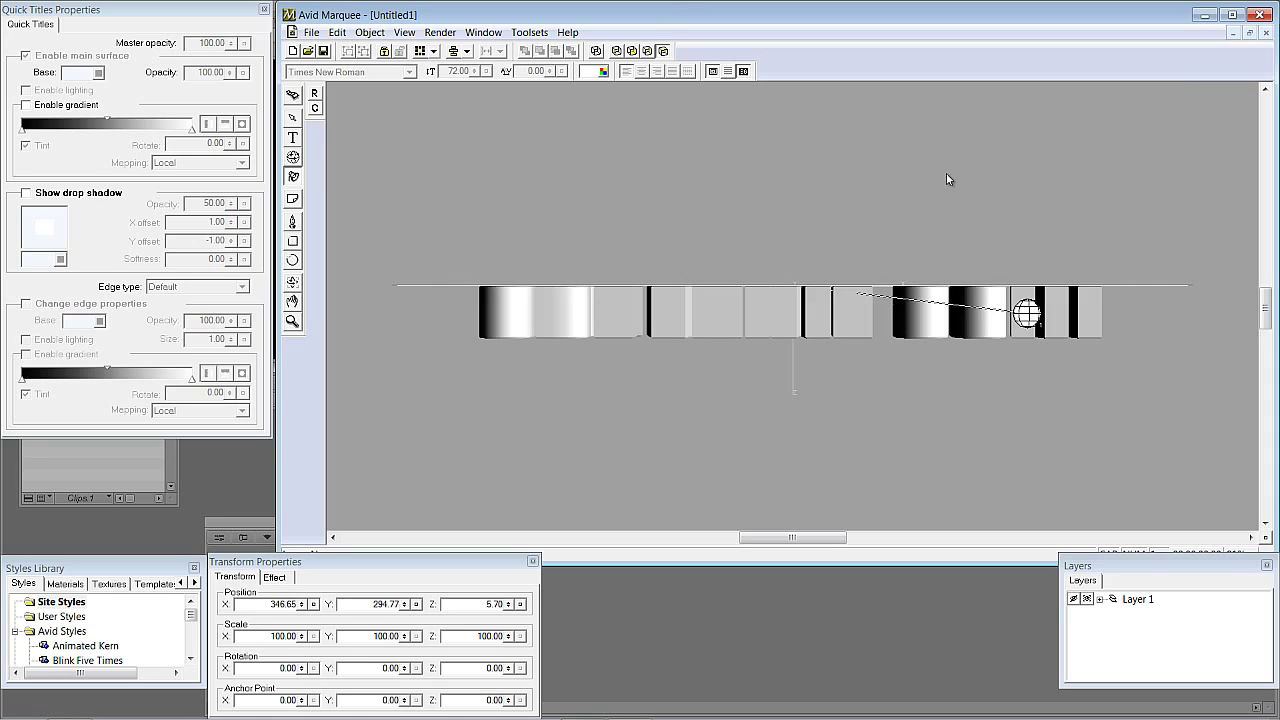
{"action": "left_click_drag", "start_coordinate": [1026, 313], "coordinate": [1080, 366]}
{"action": "key", "text": "f"}
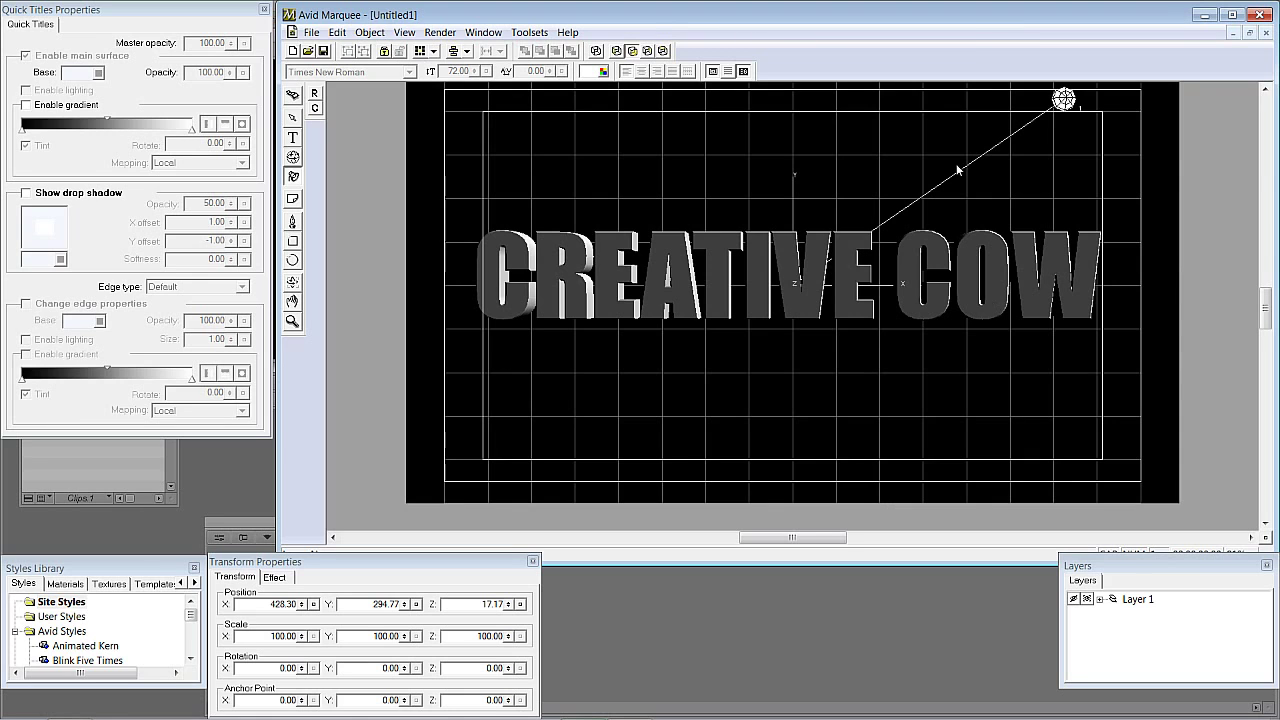
{"action": "left_click_drag", "start_coordinate": [1063, 99], "coordinate": [1088, 90]}
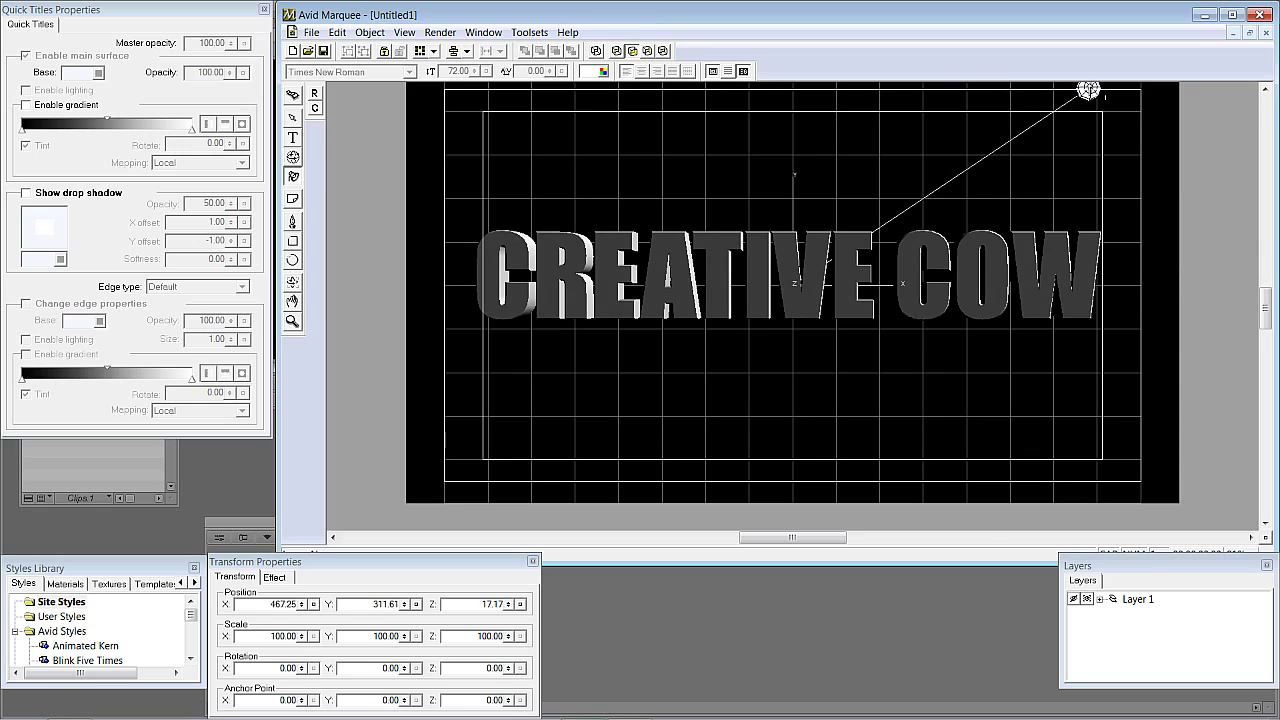
{"action": "key", "text": "t"}
{"action": "left_click_drag", "start_coordinate": [1145, 458], "coordinate": [1157, 497]}
{"action": "key", "text": "f"}
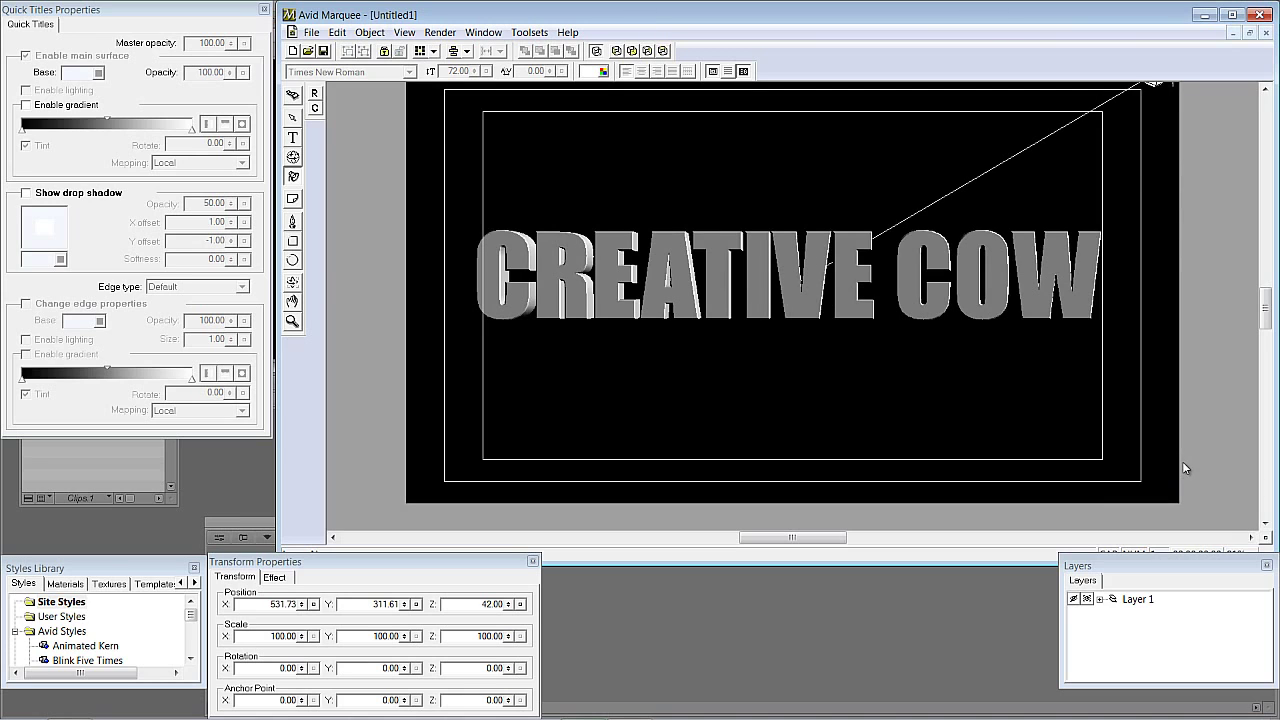
{"action": "mouse_move", "coordinate": [1156, 84]}
{"action": "left_mouse_down"}
{"action": "mouse_move", "coordinate": [1117, 132]}
{"action": "mouse_move", "coordinate": [1014, 191]}
{"action": "mouse_move", "coordinate": [888, 243]}
{"action": "mouse_move", "coordinate": [820, 251]}
{"action": "mouse_move", "coordinate": [820, 280]}
{"action": "mouse_move", "coordinate": [658, 317]}
{"action": "mouse_move", "coordinate": [428, 405]}
{"action": "mouse_move", "coordinate": [982, 122]}
{"action": "left_mouse_up"}
Change the light's type to Local and move it below CREATIVE, to about X -183, Y -107.
{"action": "right_click", "coordinate": [982, 122]}
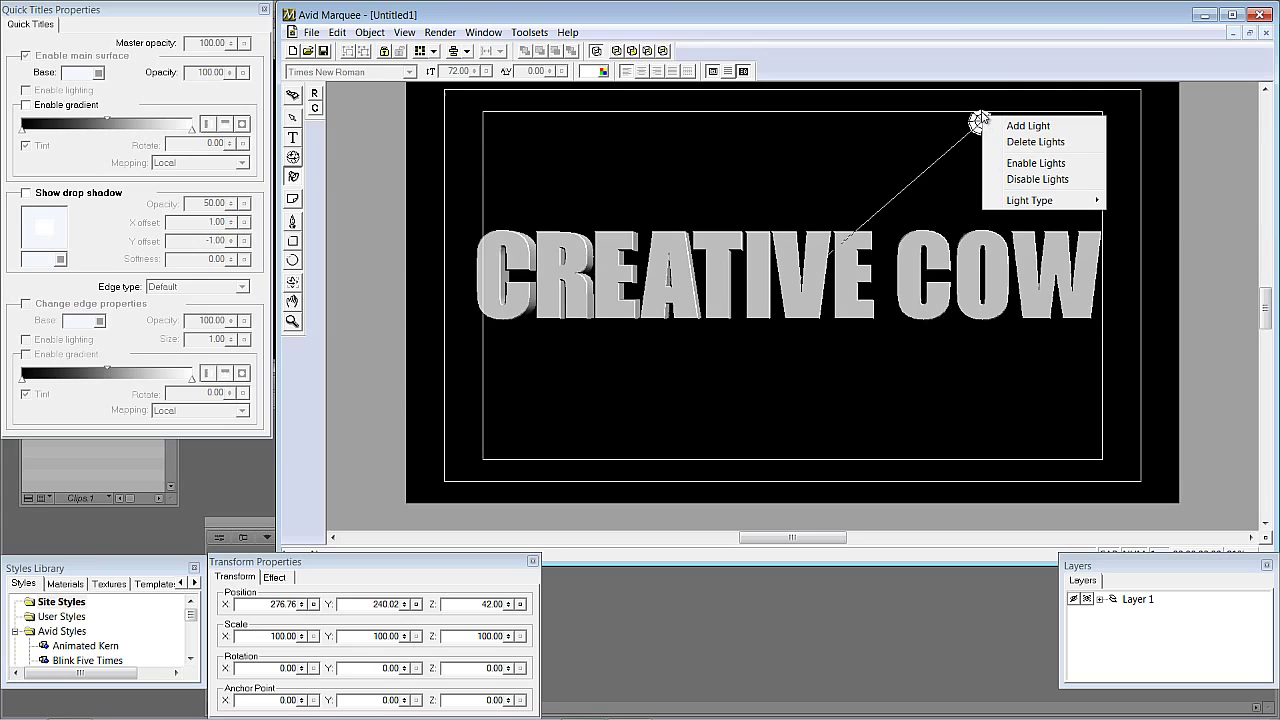
{"action": "mouse_move", "coordinate": [1003, 204]}
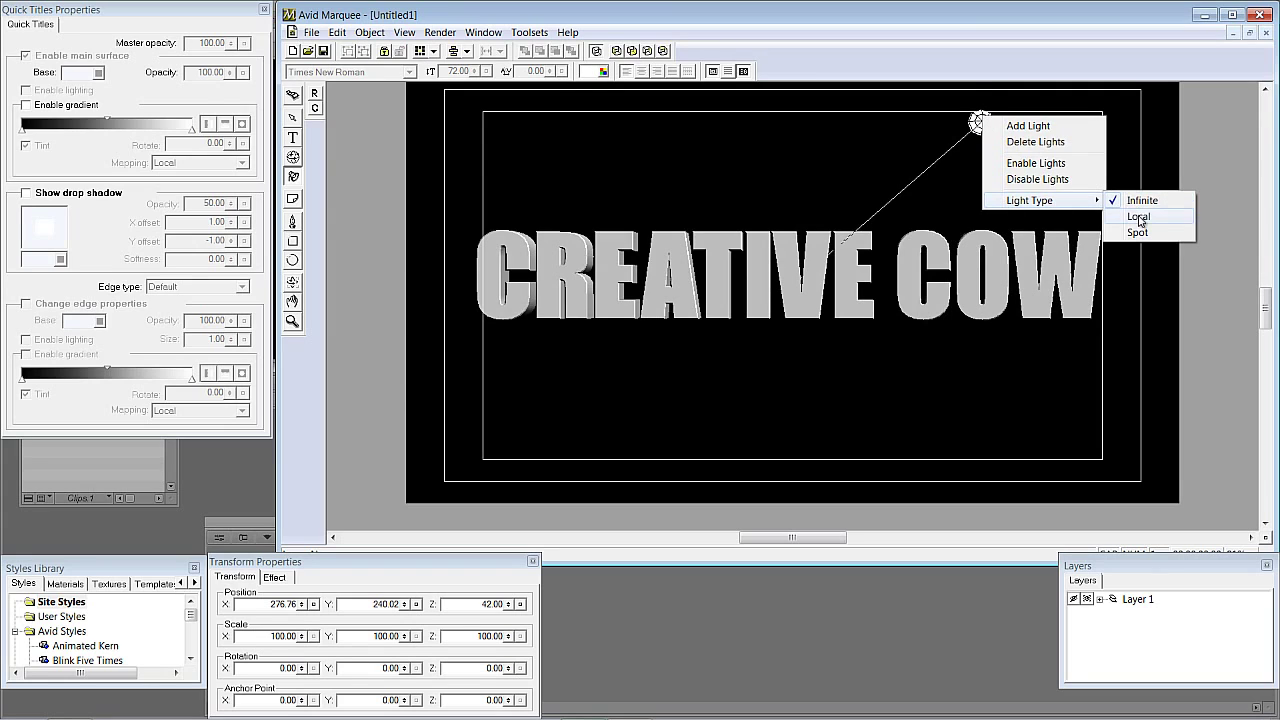
{"action": "left_click", "coordinate": [1138, 216]}
{"action": "left_click_drag", "start_coordinate": [981, 122], "coordinate": [676, 353]}
{"action": "left_click_drag", "start_coordinate": [671, 397], "coordinate": [668, 358]}
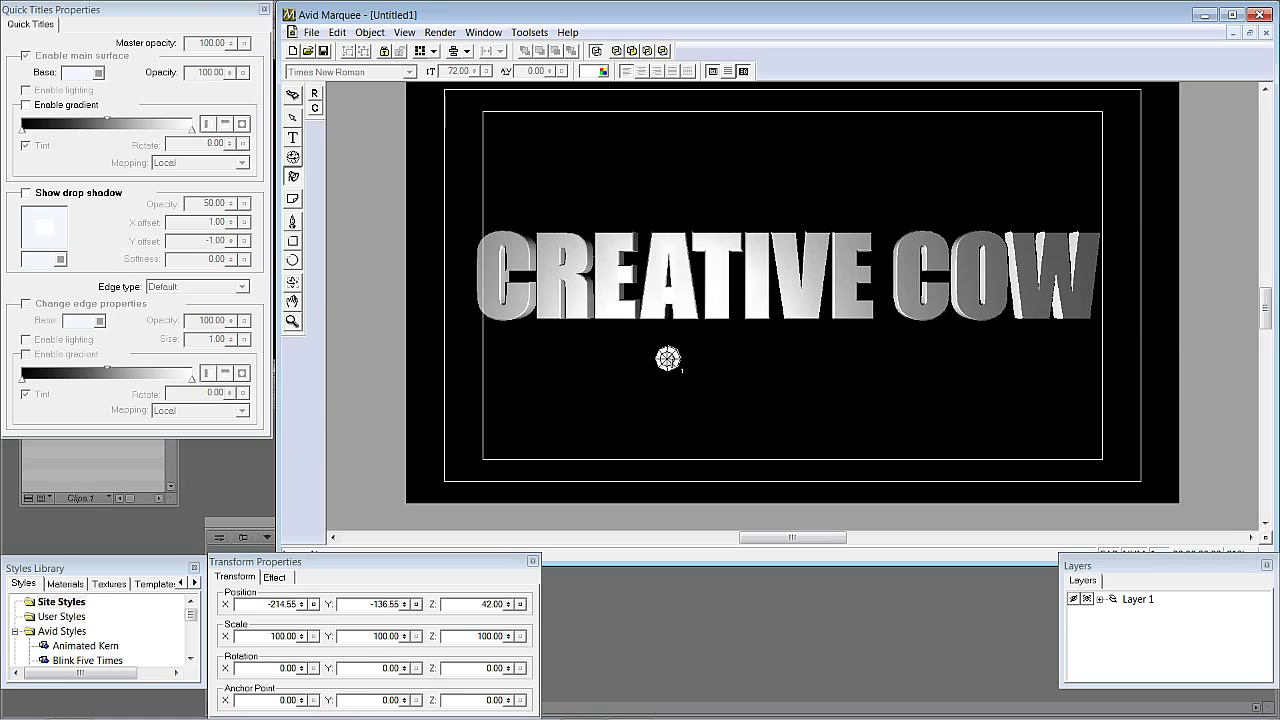
Change the light's type to Spot and move it below the first C of CREATIVE, to about X -420, Y -123.
{"action": "right_click", "coordinate": [669, 357]}
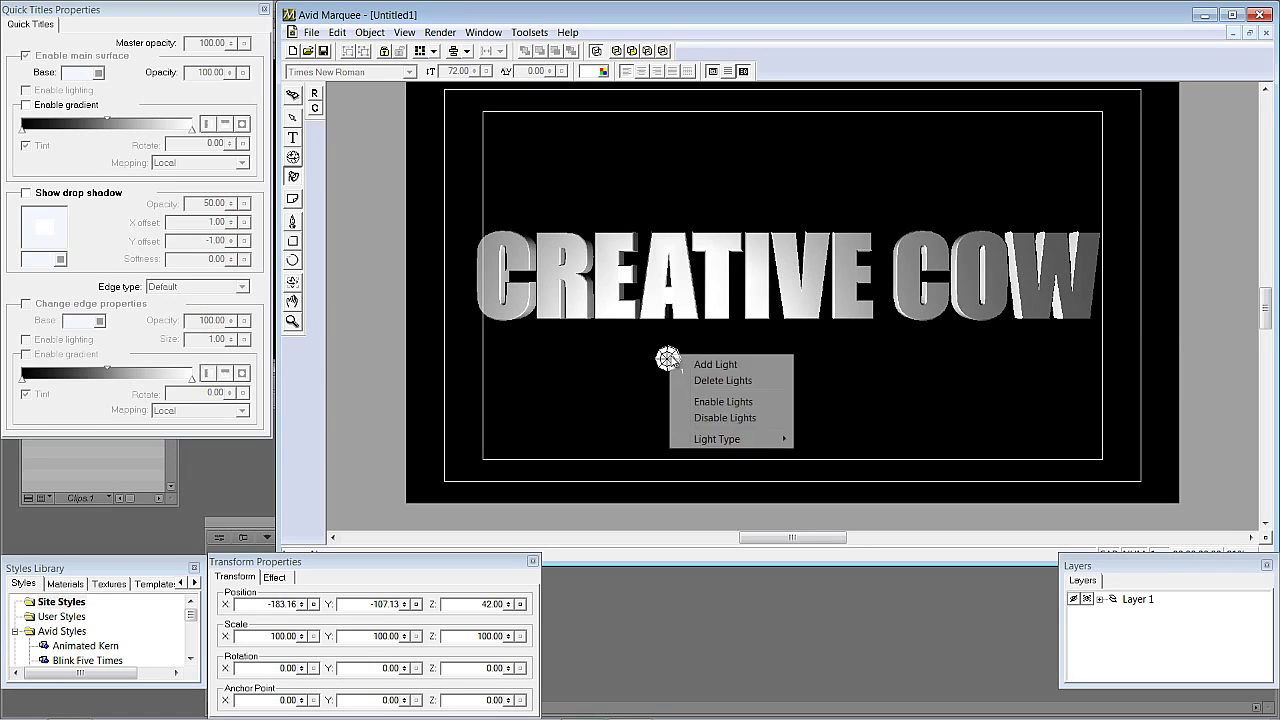
{"action": "mouse_move", "coordinate": [740, 439]}
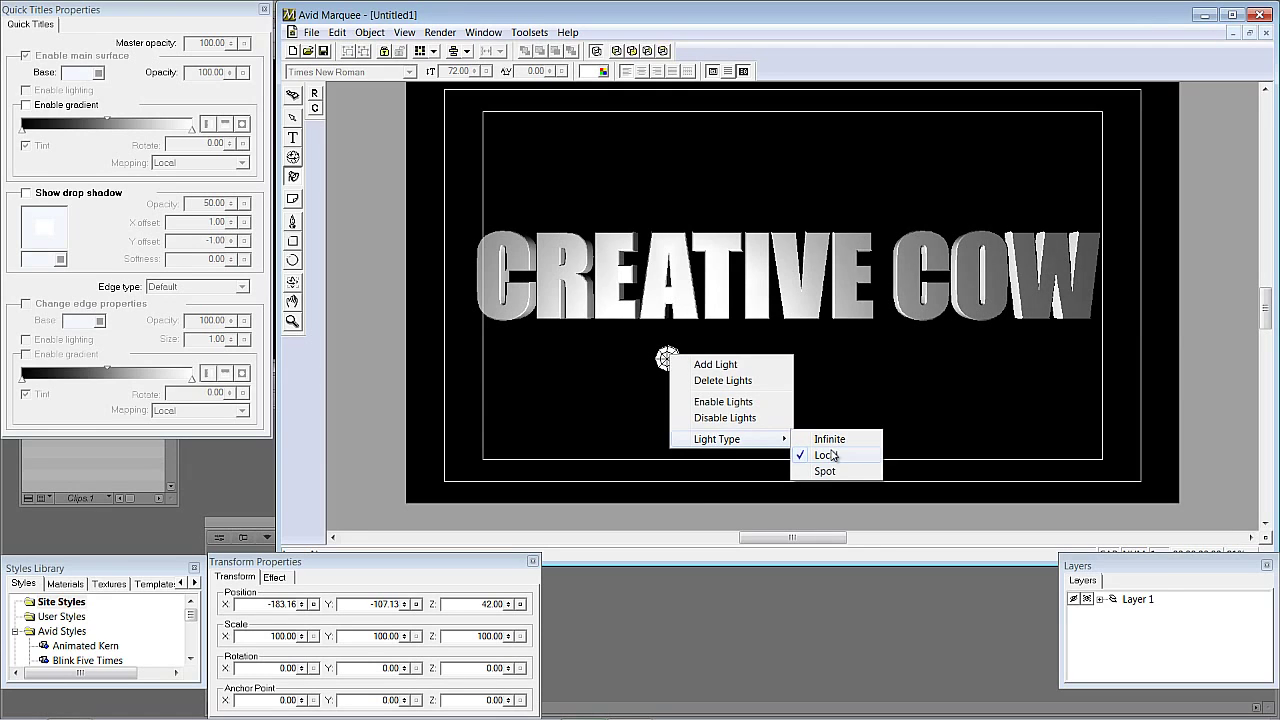
{"action": "left_click", "coordinate": [825, 471]}
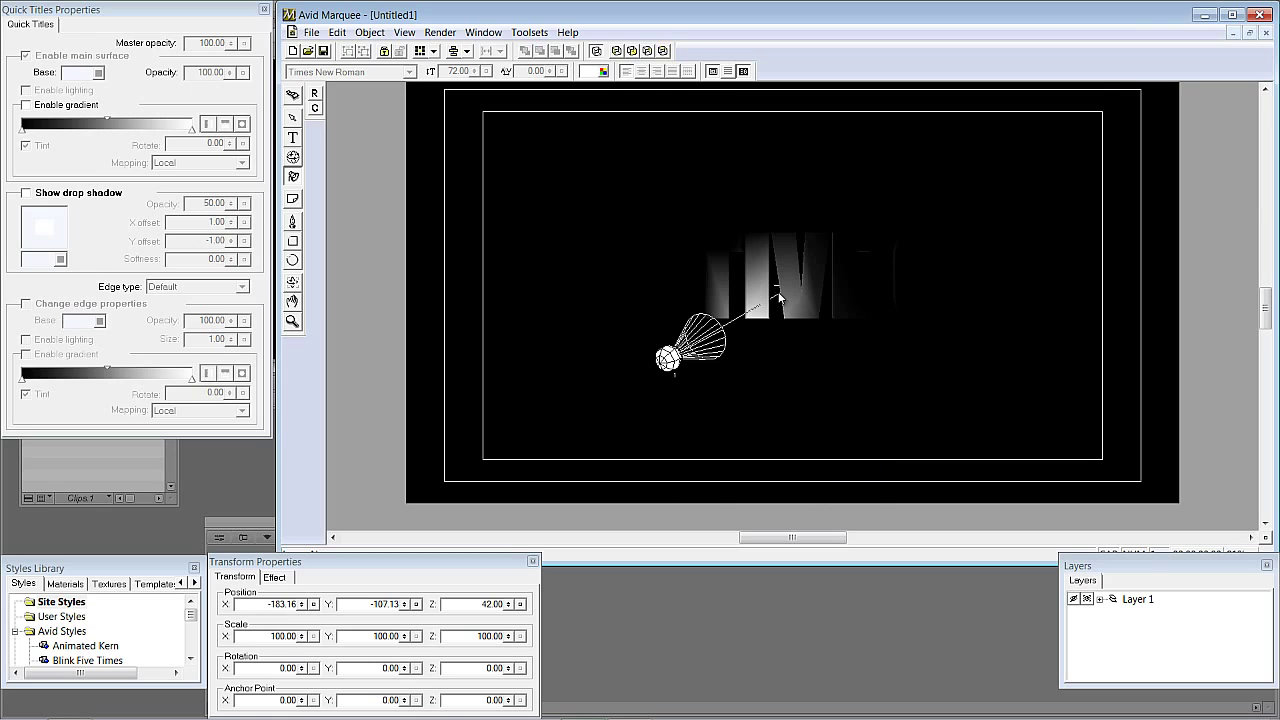
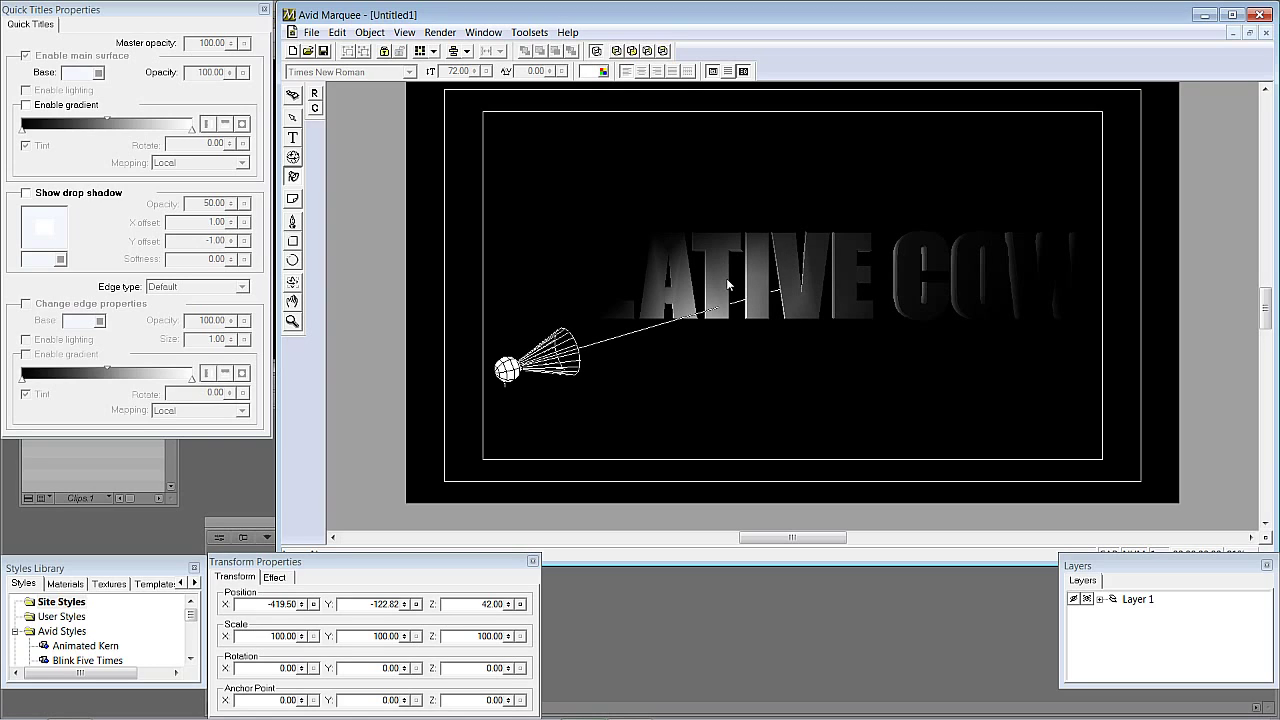
Bring the spotlight's target forward to the front of the title and aim it at the A of CREATIVE.
{"action": "key", "text": "ctrl+4"}
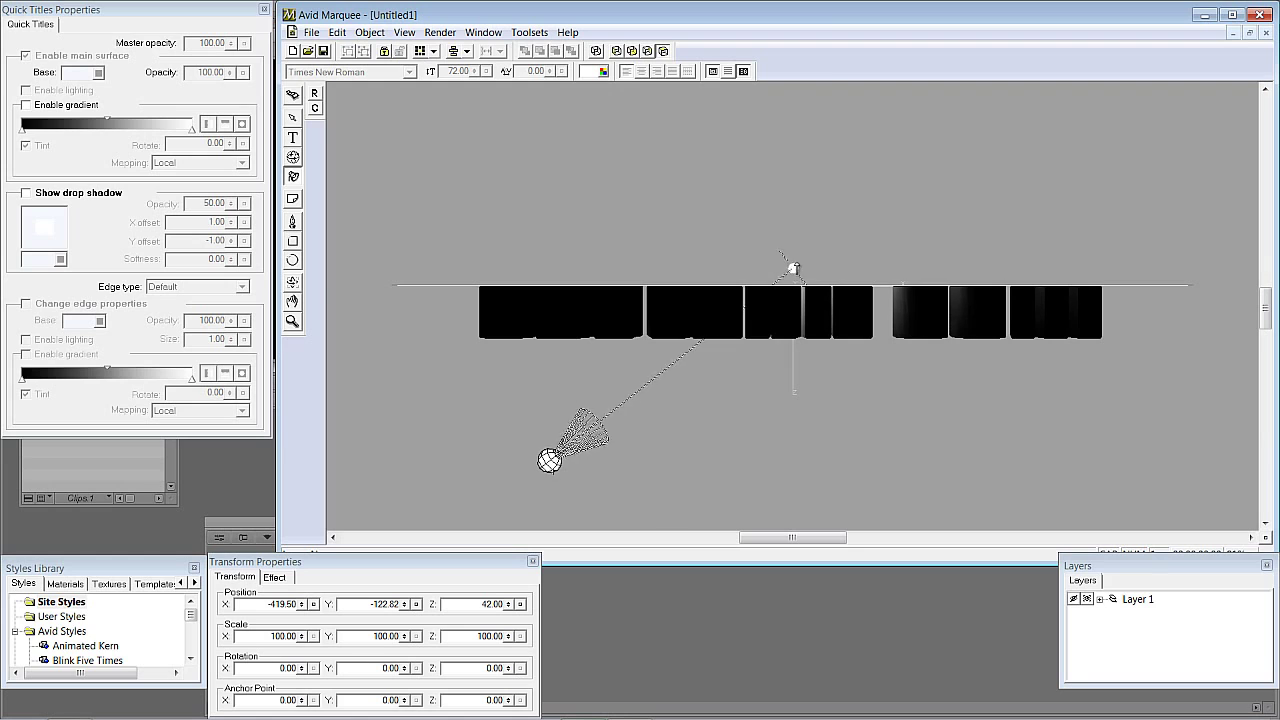
{"action": "mouse_move", "coordinate": [793, 263]}
{"action": "left_mouse_down"}
{"action": "mouse_move", "coordinate": [765, 335]}
{"action": "mouse_move", "coordinate": [778, 347]}
{"action": "left_mouse_up"}
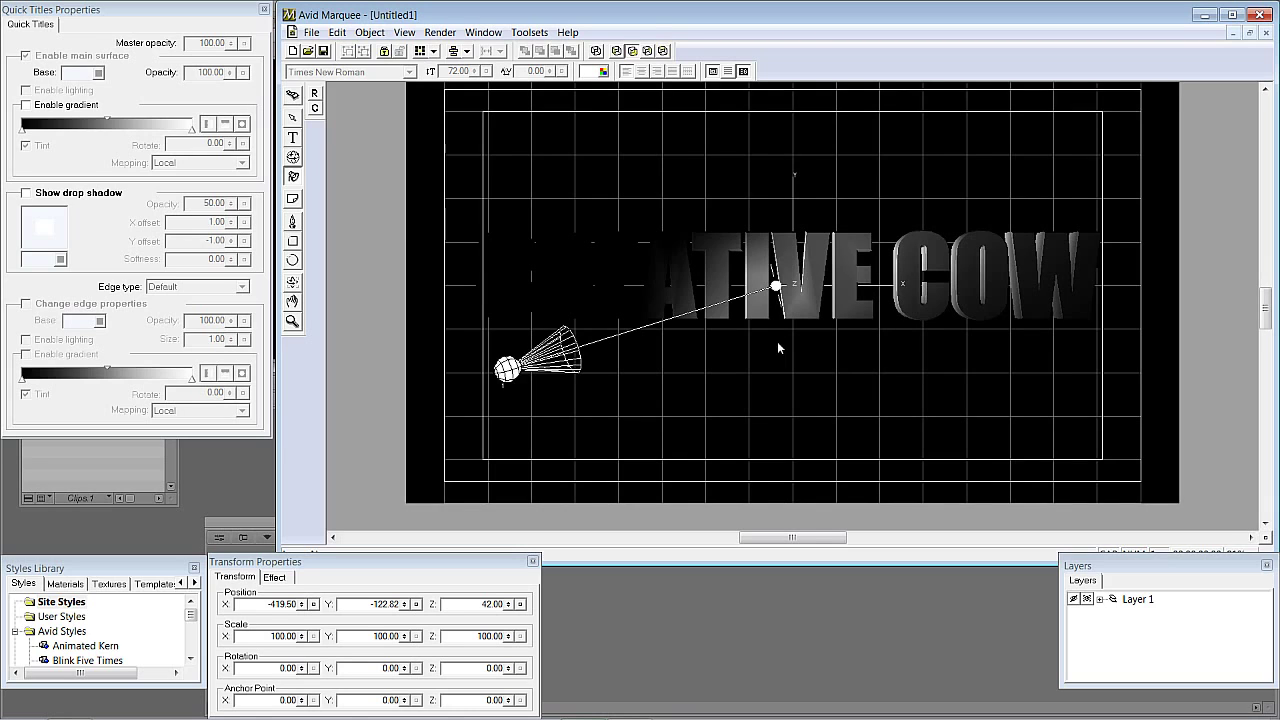
{"action": "left_click_drag", "start_coordinate": [776, 287], "coordinate": [776, 278]}
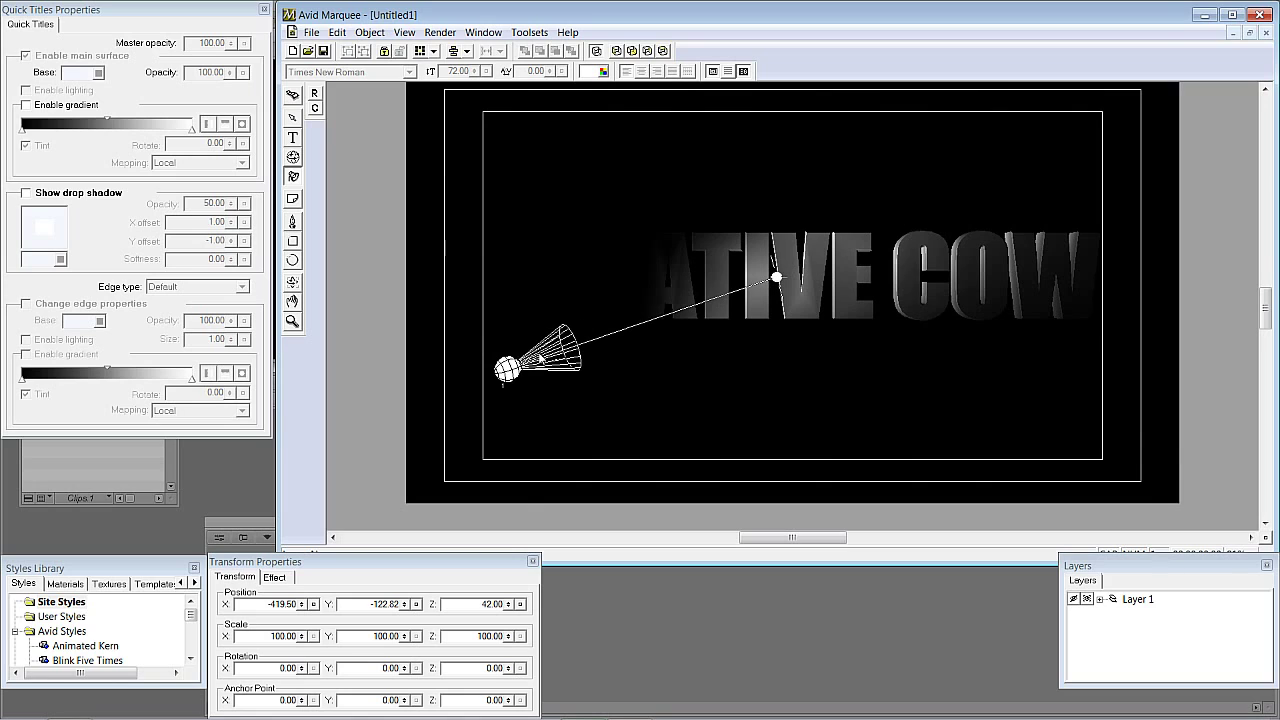
{"action": "left_click_drag", "start_coordinate": [776, 277], "coordinate": [690, 298]}
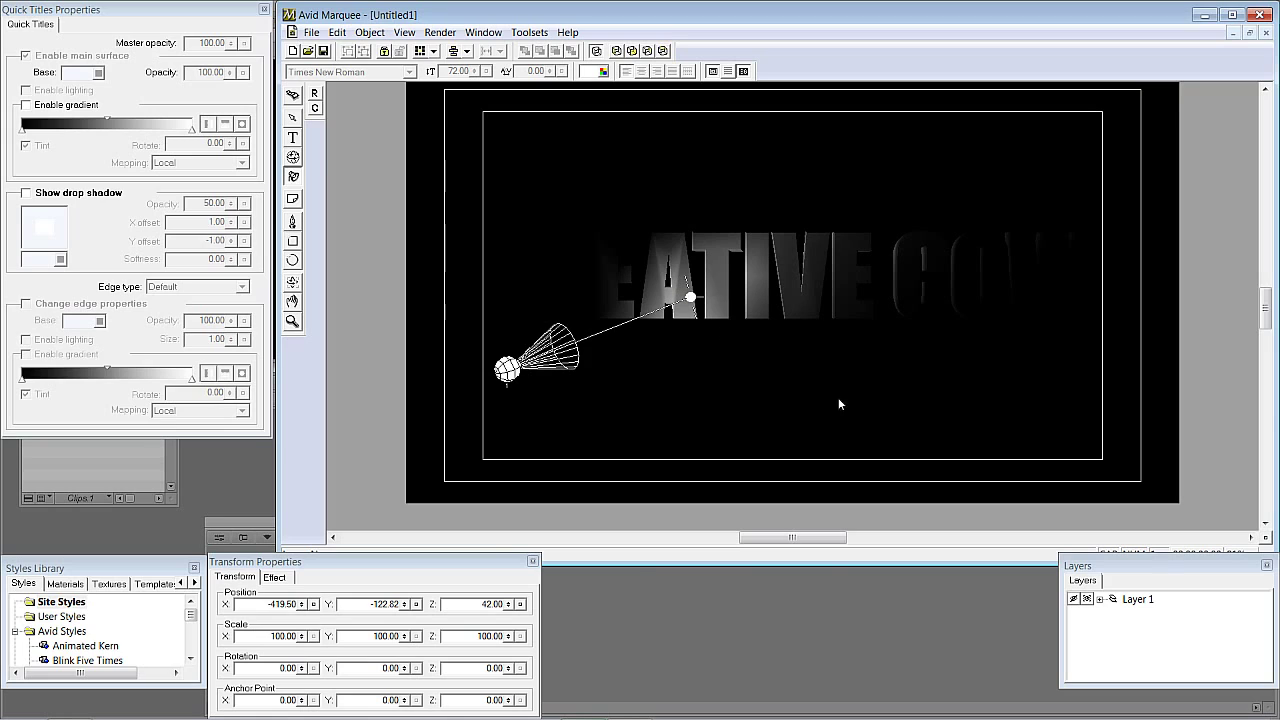
Add a second light below the VE of CREATIVE, at about X 37, Y -108, and select it.
{"action": "right_click", "coordinate": [817, 359]}
{"action": "left_click", "coordinate": [853, 370]}
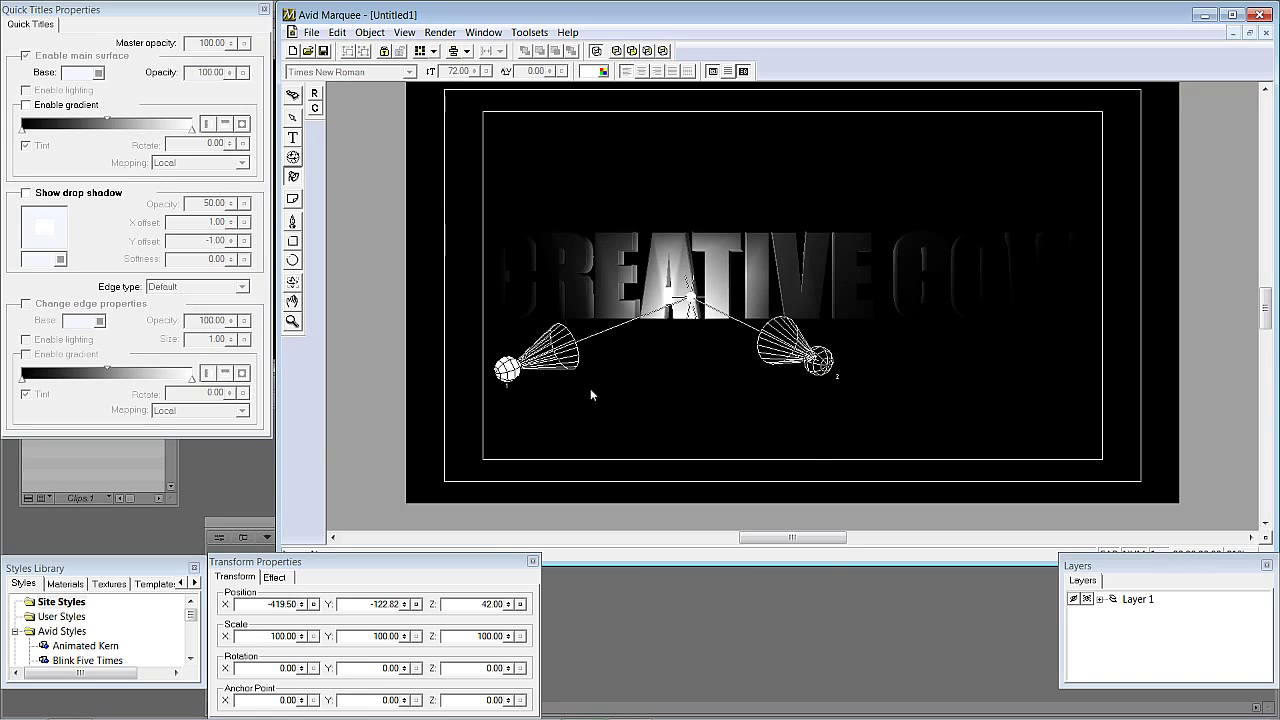
{"action": "left_click", "coordinate": [815, 360]}
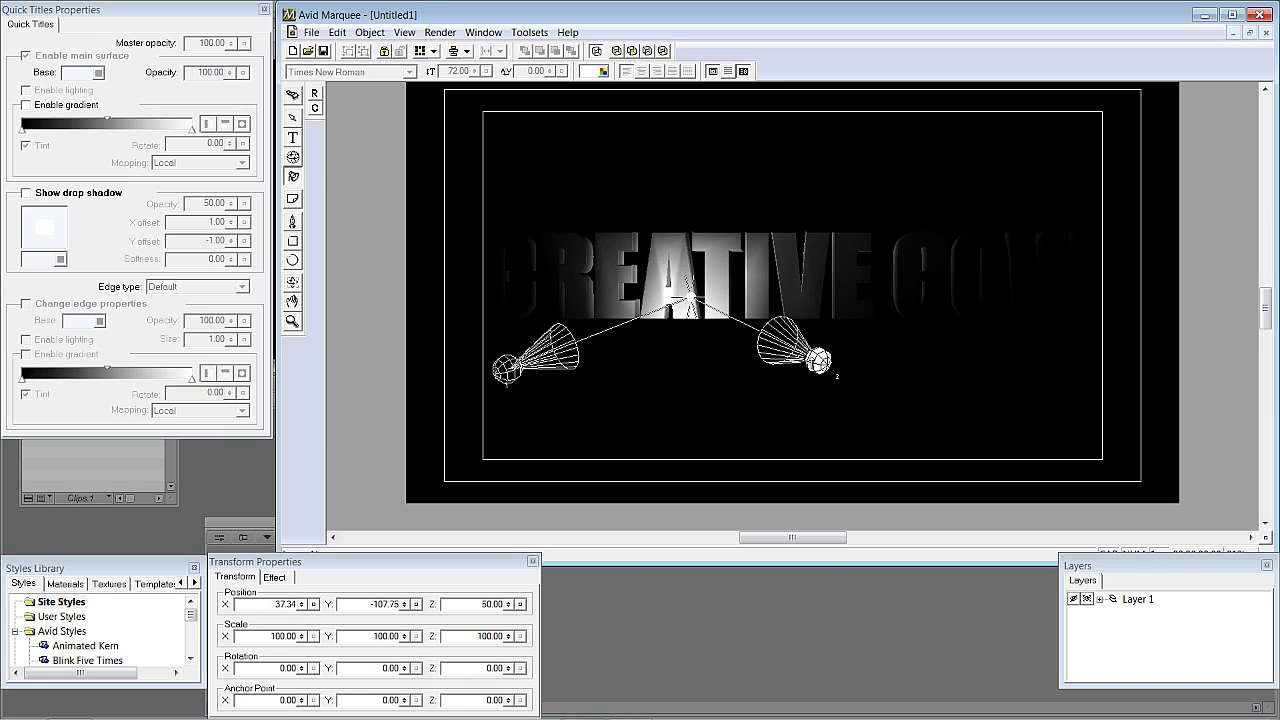
Change the second light's type to Infinite and move it lower below the title, to about X 1, Y -155.
{"action": "right_click", "coordinate": [814, 356]}
{"action": "mouse_move", "coordinate": [845, 441]}
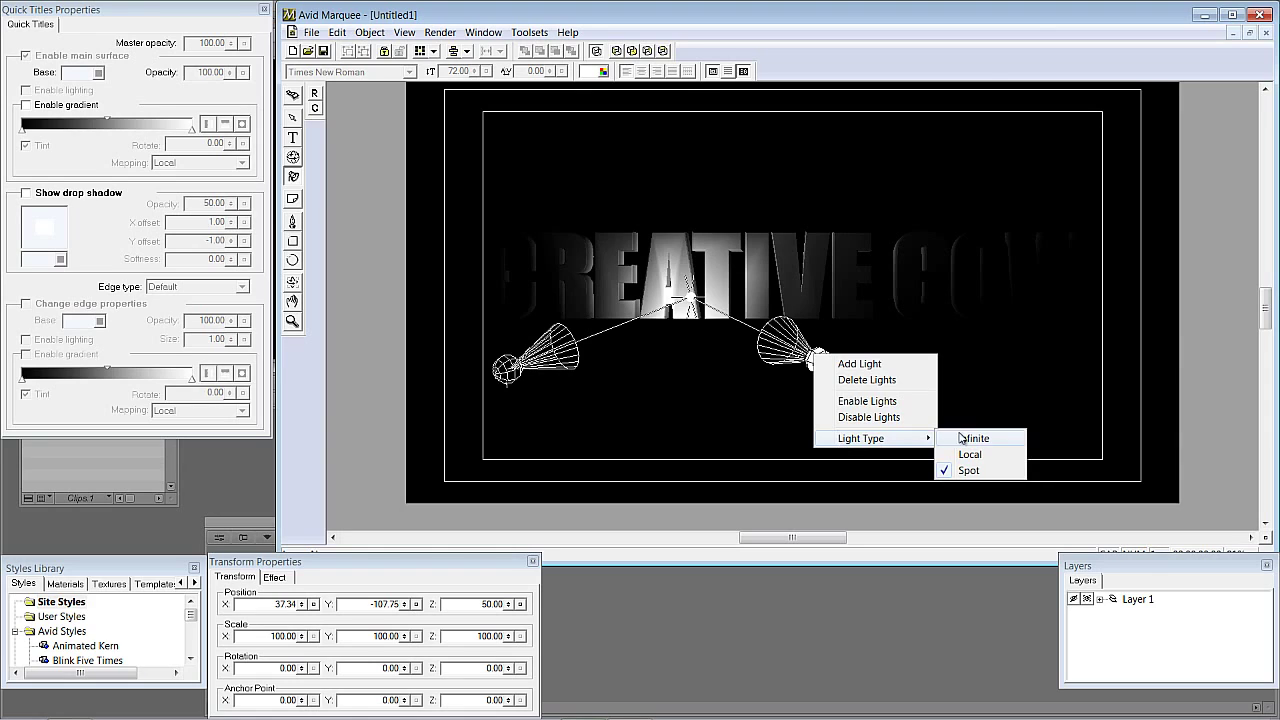
{"action": "left_click", "coordinate": [960, 438]}
{"action": "left_click_drag", "start_coordinate": [792, 367], "coordinate": [814, 331]}
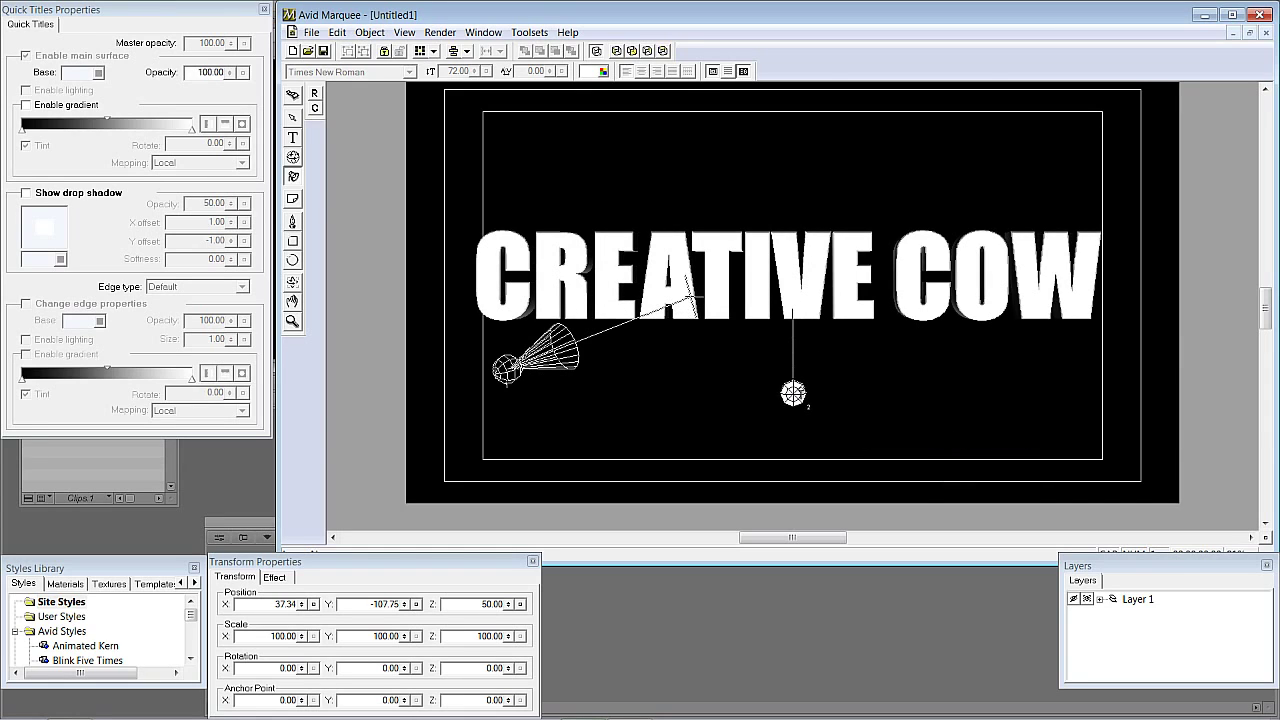
In the top view, move the infinite light back to the title's depth at about Z 8, and return to the front view.
{"action": "key", "text": "ctrl+4"}
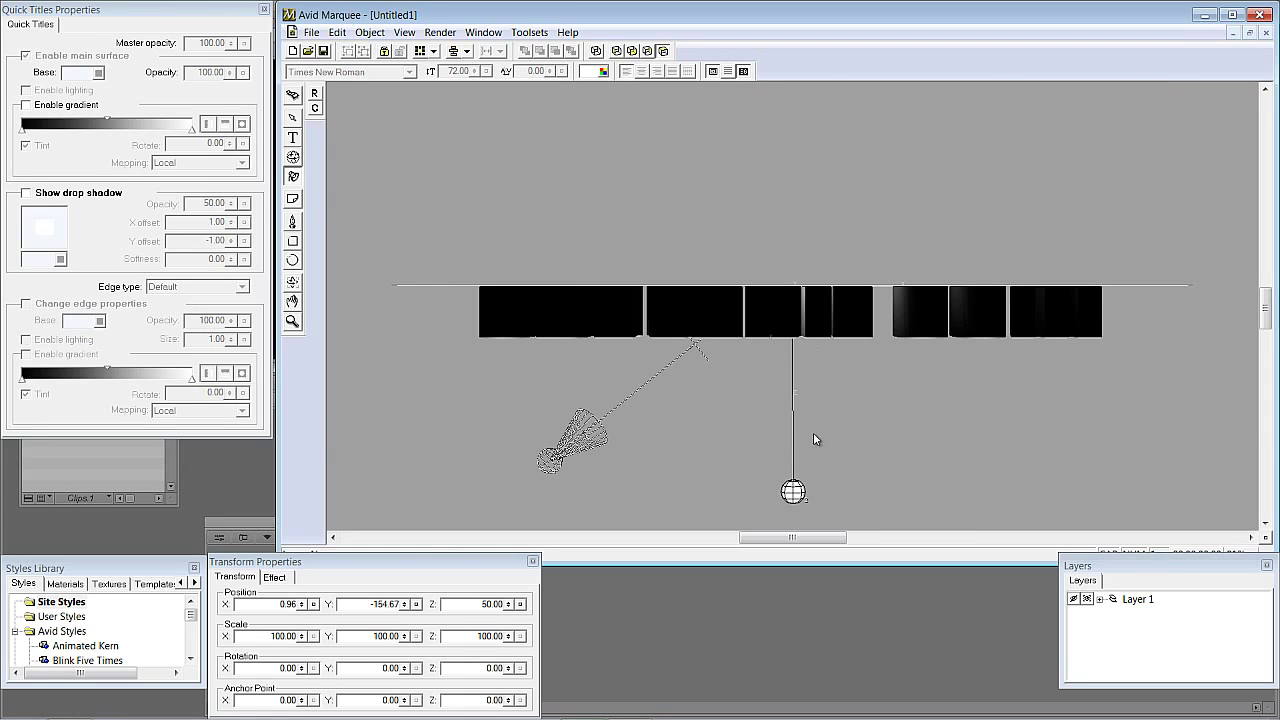
{"action": "left_click_drag", "start_coordinate": [793, 492], "coordinate": [789, 339]}
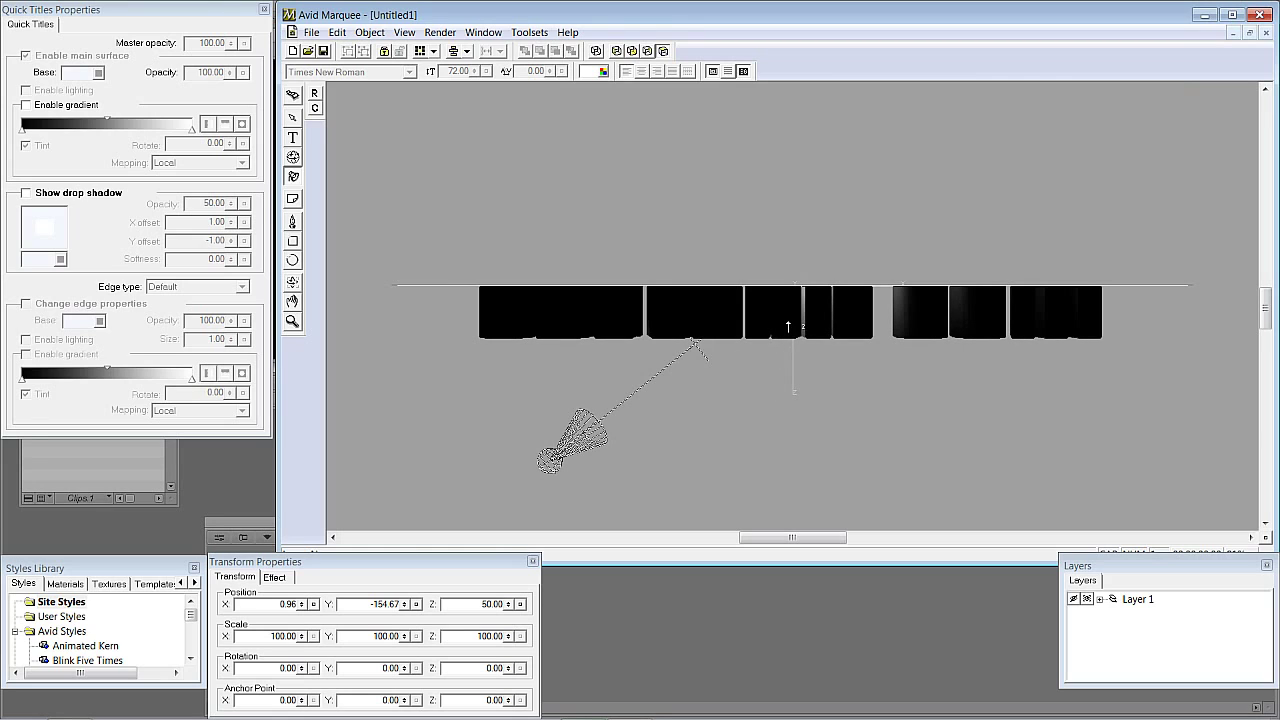
{"action": "key", "text": "ctrl+1"}
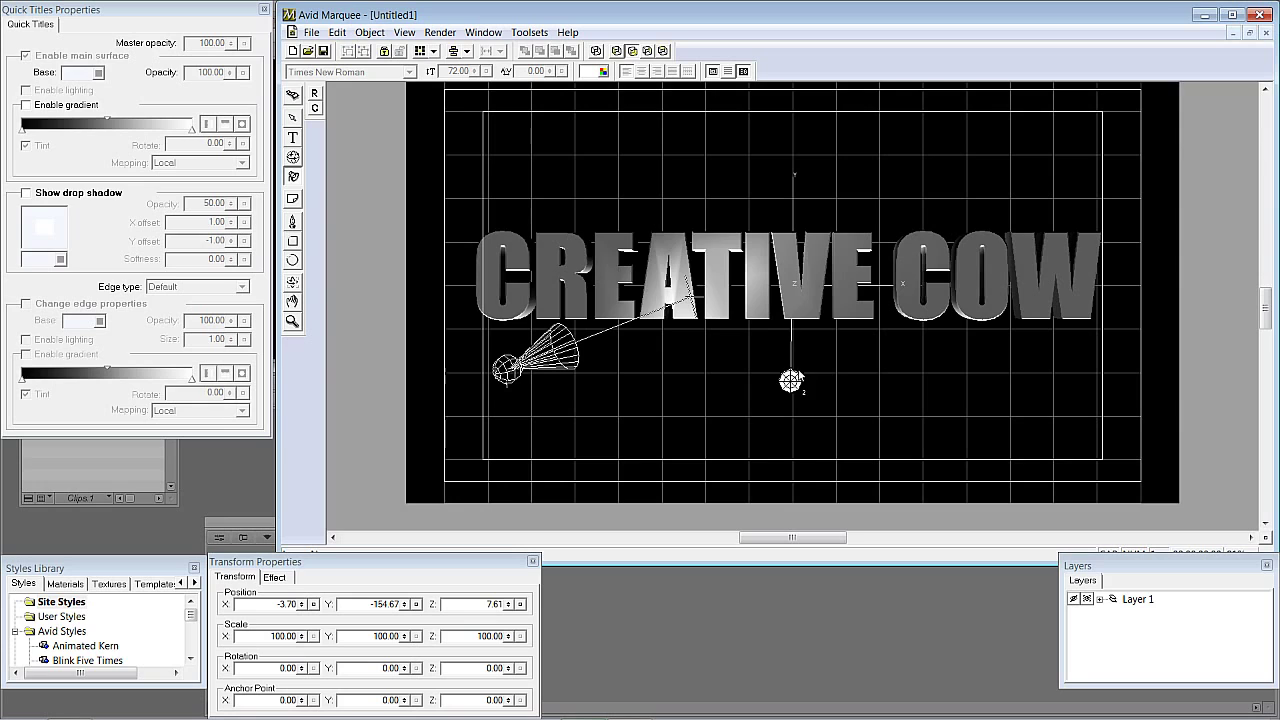
Move the infinite light far below the title and outside the frame, to about X 15, Y -522.
{"action": "left_click_drag", "start_coordinate": [790, 380], "coordinate": [788, 503]}
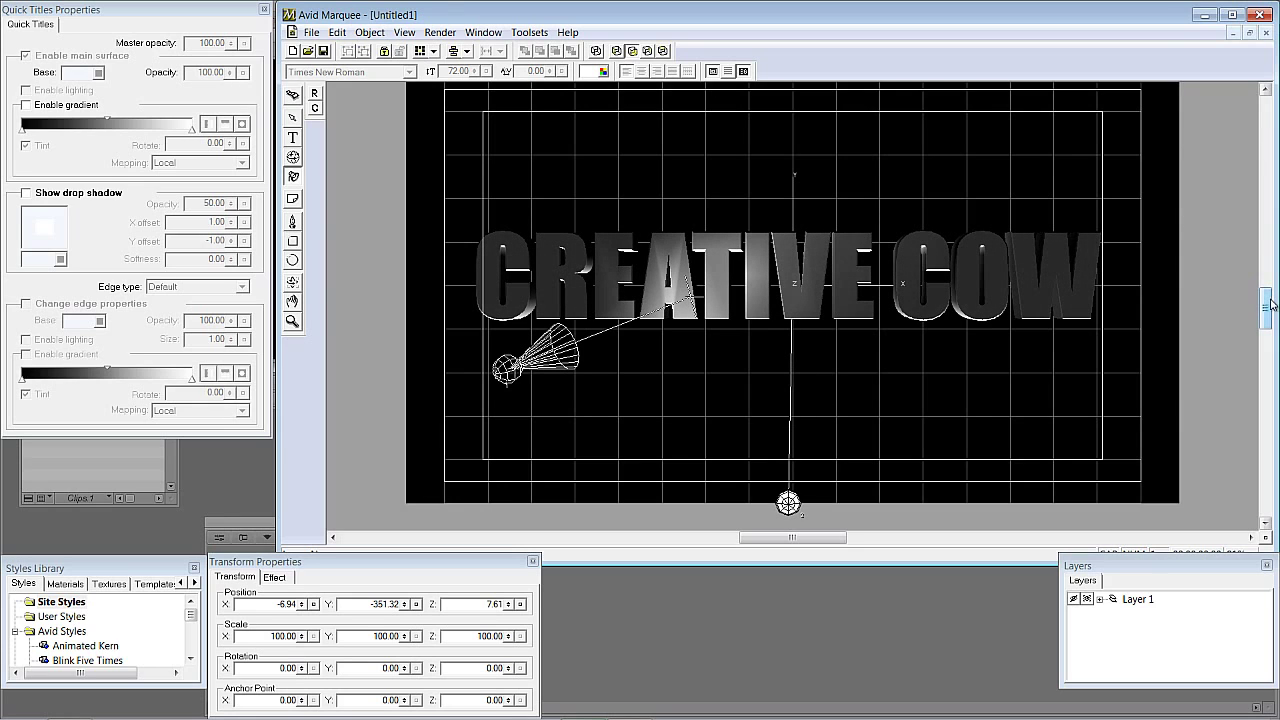
{"action": "left_click_drag", "start_coordinate": [1267, 307], "coordinate": [1267, 320]}
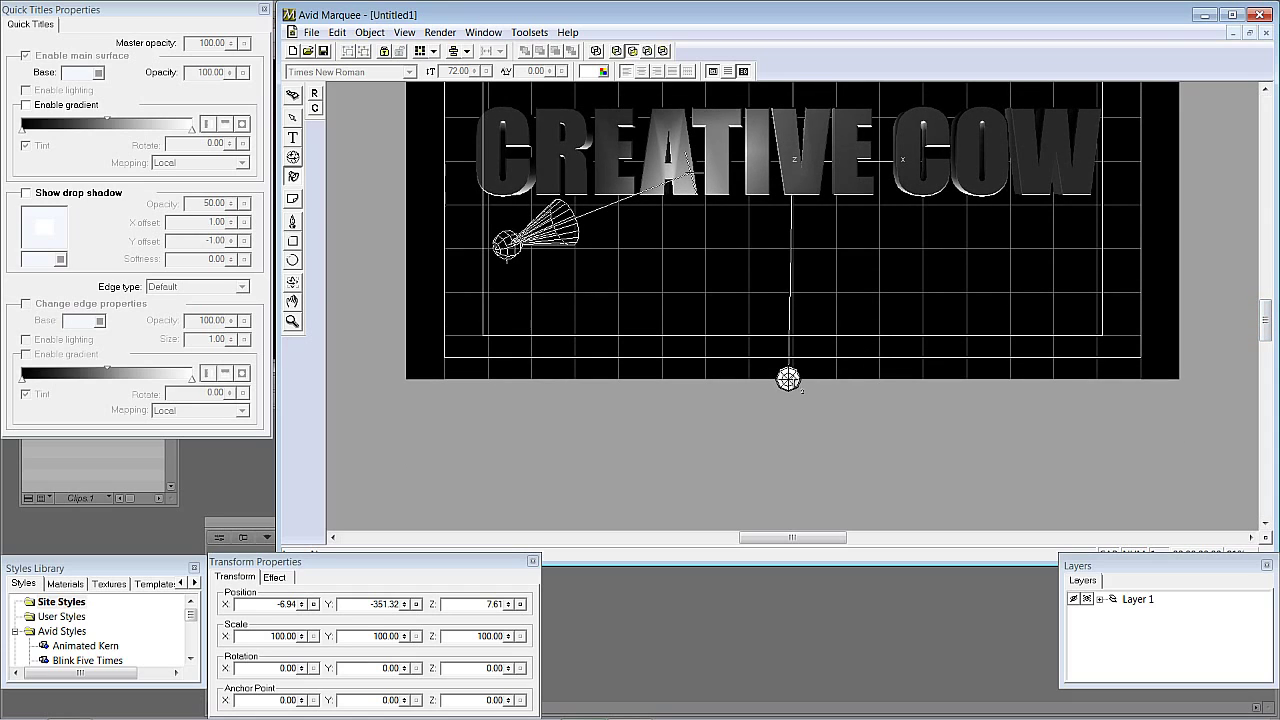
{"action": "left_click_drag", "start_coordinate": [793, 430], "coordinate": [800, 495]}
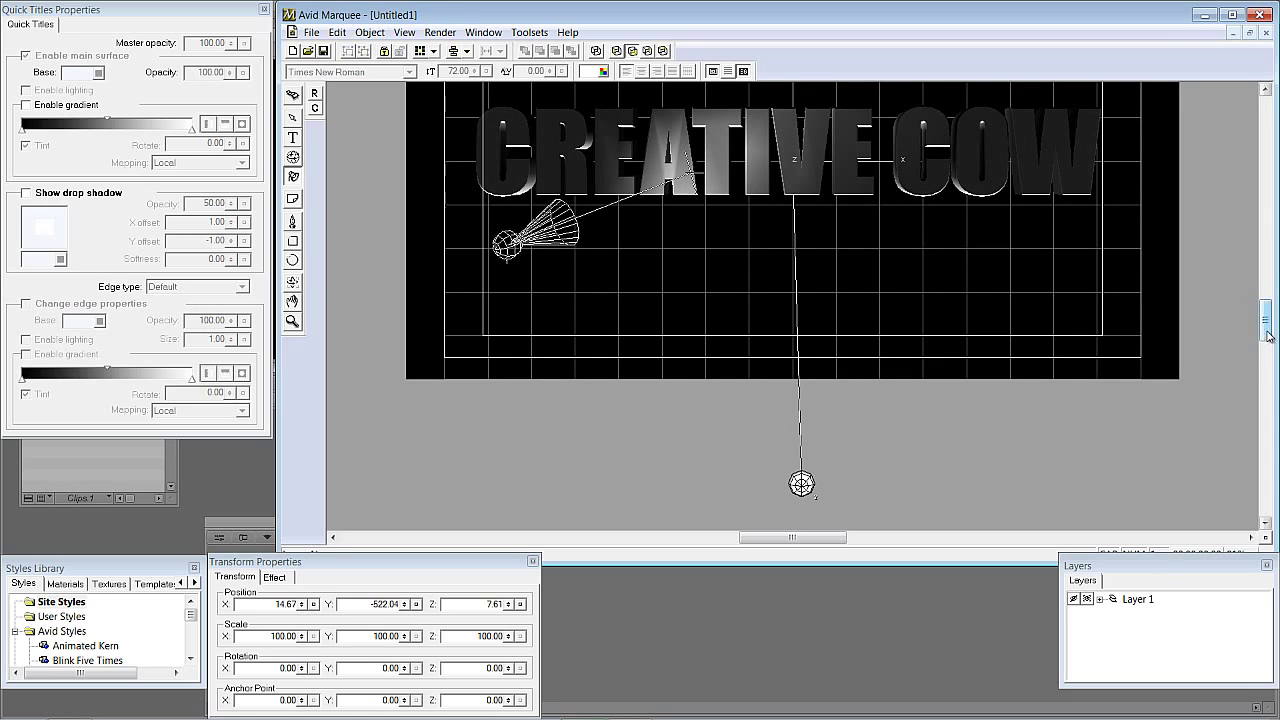
{"action": "left_click_drag", "start_coordinate": [1265, 334], "coordinate": [1265, 326]}
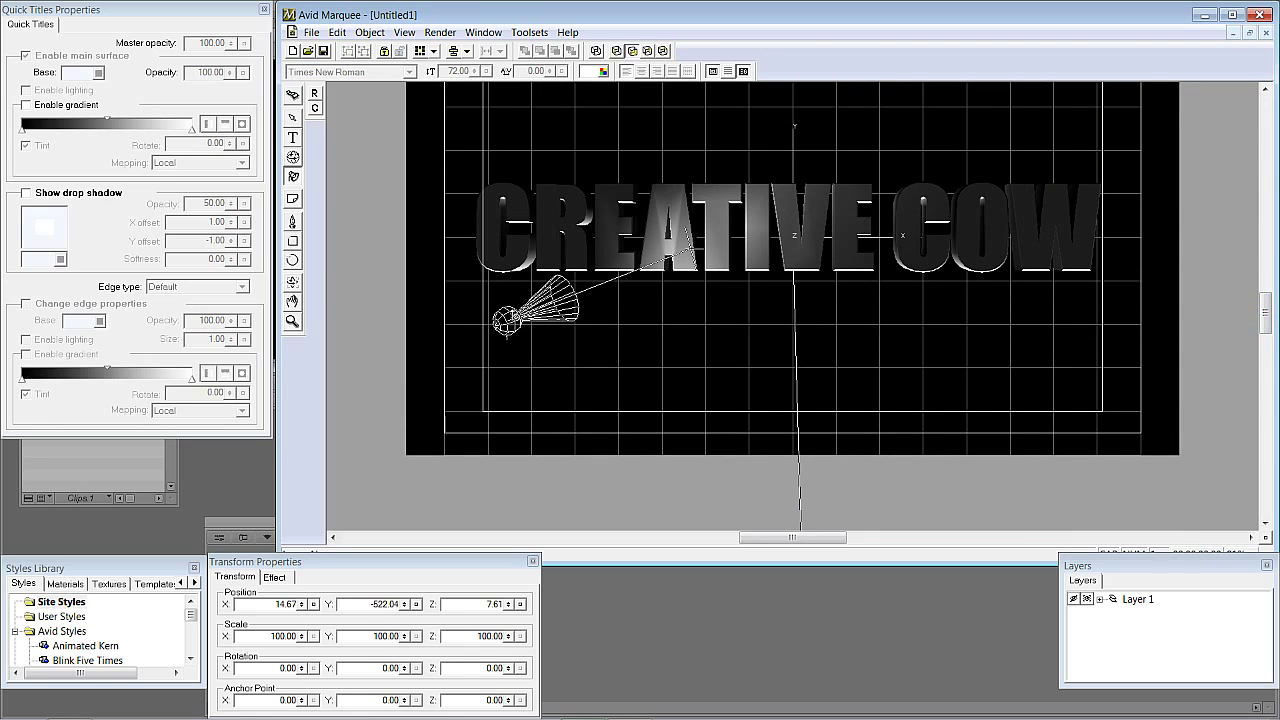
Aim the spotlight's target away from the title, just below the spotlight itself, and disable that light.
{"action": "left_click", "coordinate": [645, 268]}
{"action": "left_click_drag", "start_coordinate": [690, 248], "coordinate": [473, 354]}
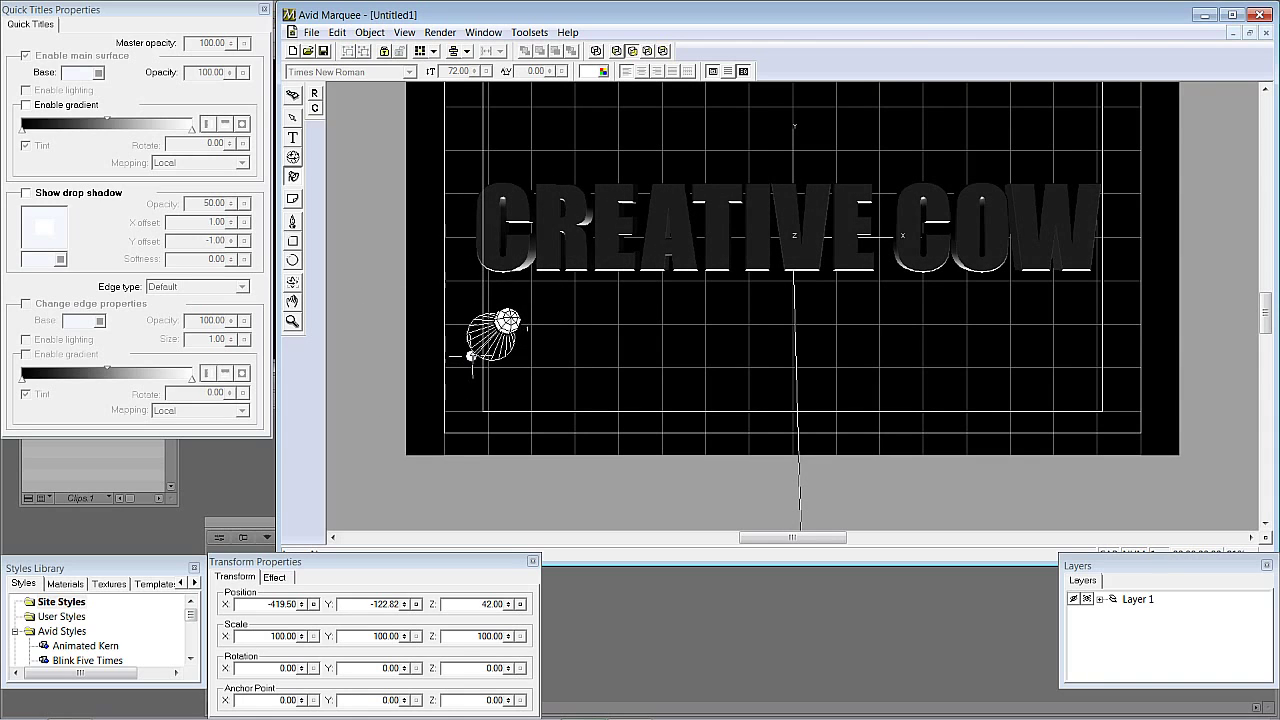
{"action": "right_click", "coordinate": [514, 322]}
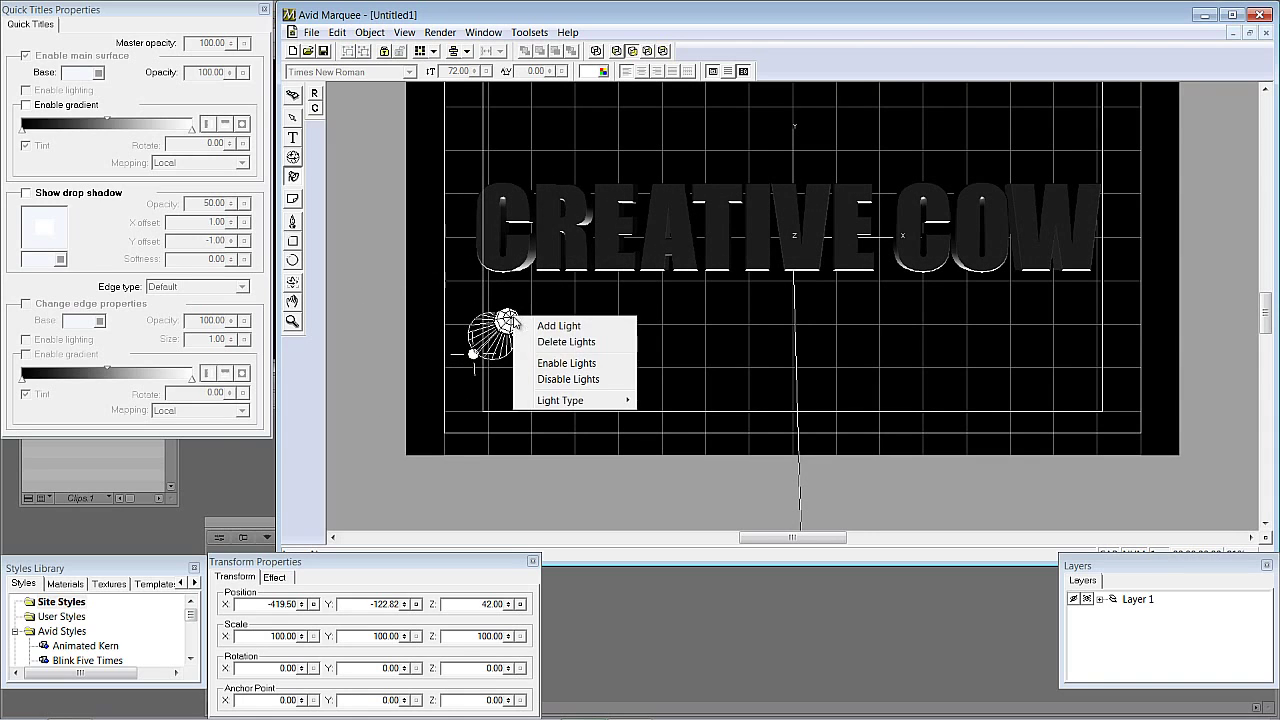
{"action": "left_click", "coordinate": [550, 379]}
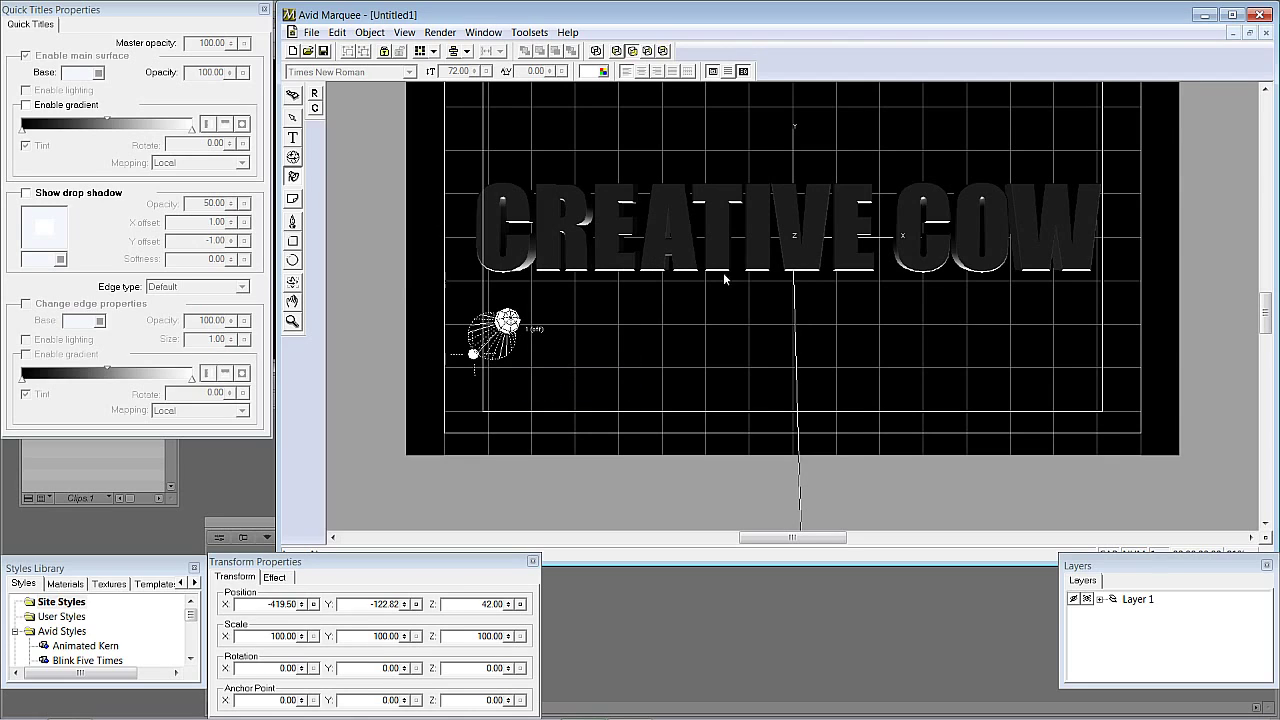
Move the infinite light from below the title to above the frame, at about X 3, Y 443.
{"action": "left_click", "coordinate": [1265, 523]}
{"action": "left_click_drag", "start_coordinate": [800, 517], "coordinate": [783, 70]}
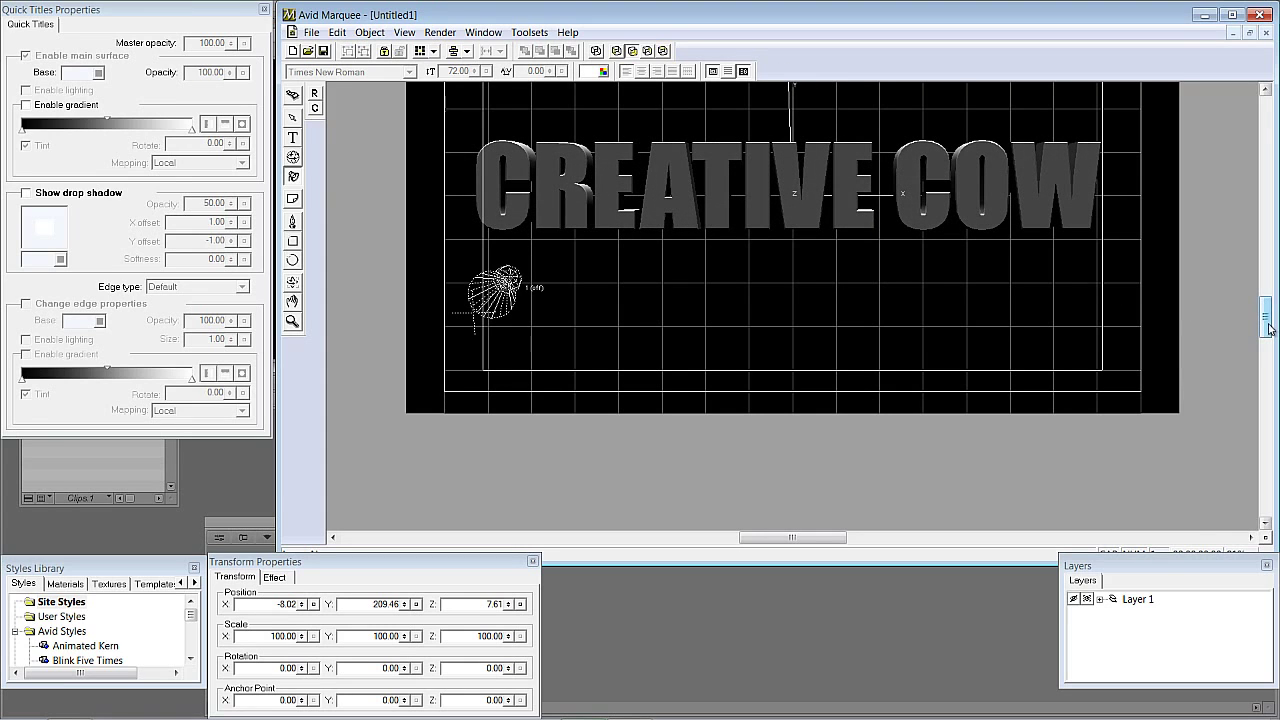
{"action": "left_click_drag", "start_coordinate": [1265, 326], "coordinate": [1265, 304]}
{"action": "left_click_drag", "start_coordinate": [795, 257], "coordinate": [794, 143]}
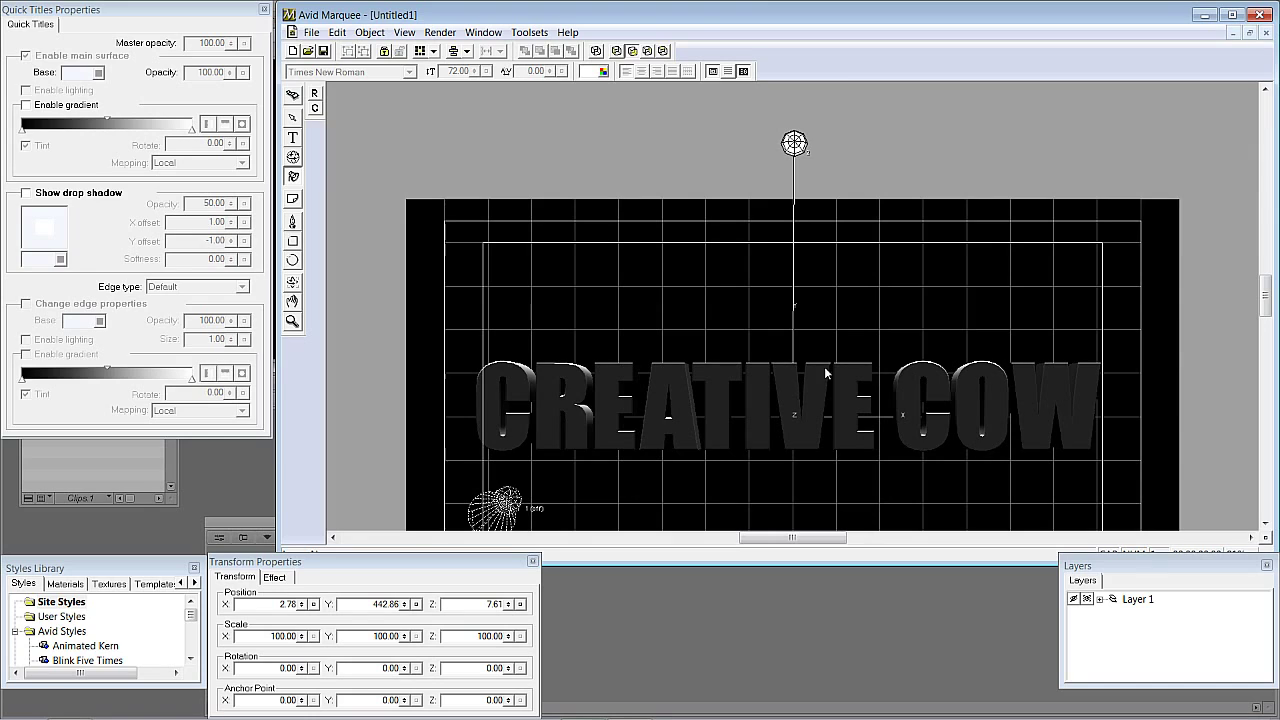
Check the infinite light from the top view, return to the perspective view and delete that light.
{"action": "key", "text": "ctrl+2"}
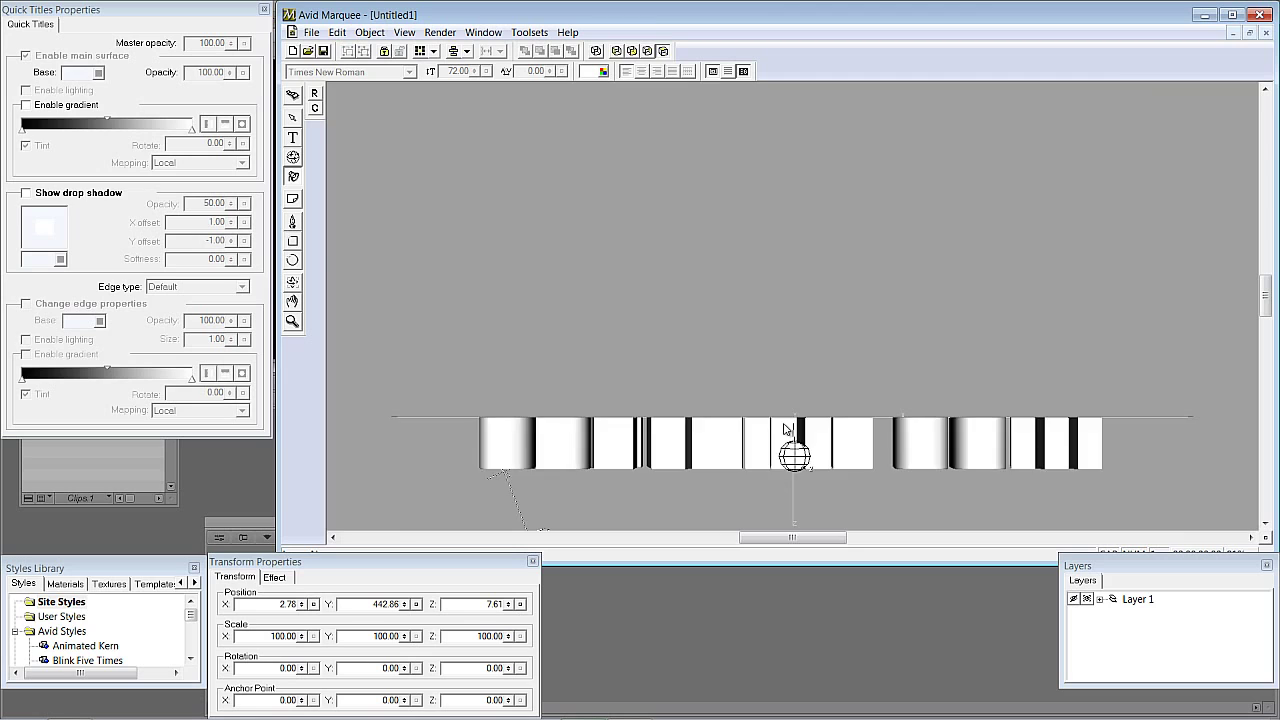
{"action": "key", "text": "ctrl+1"}
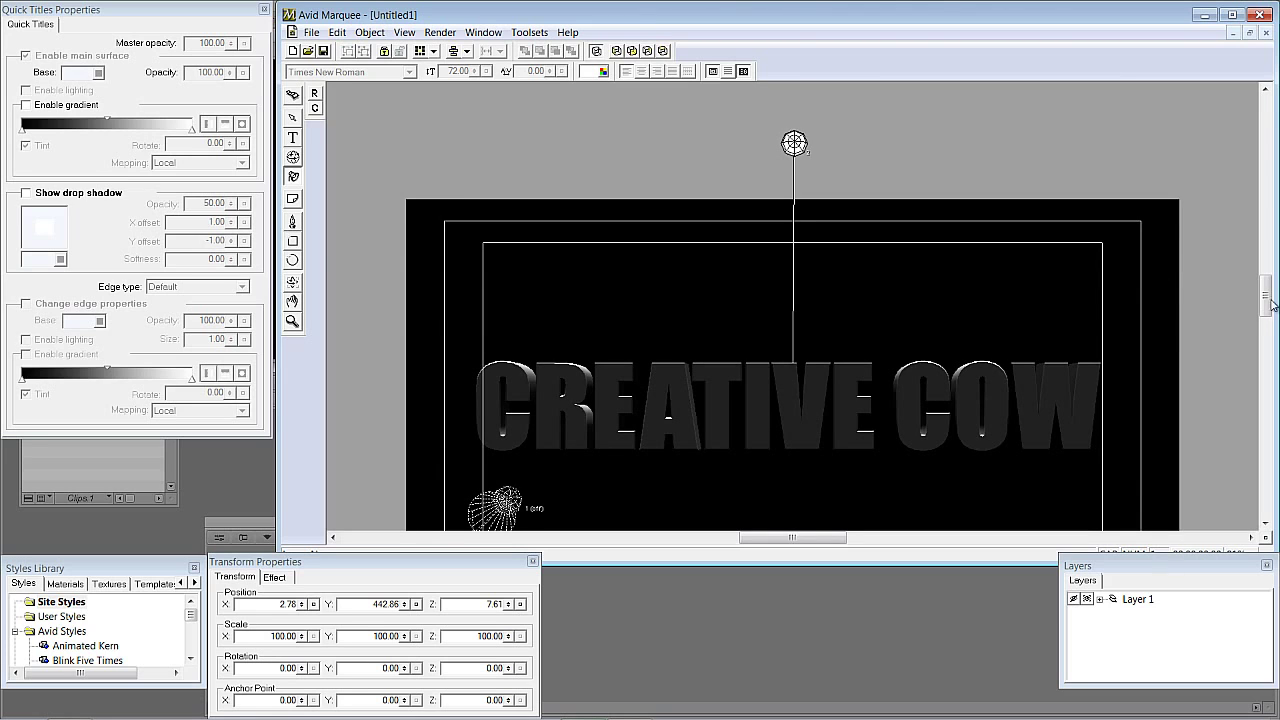
{"action": "left_click_drag", "start_coordinate": [1268, 300], "coordinate": [1268, 294]}
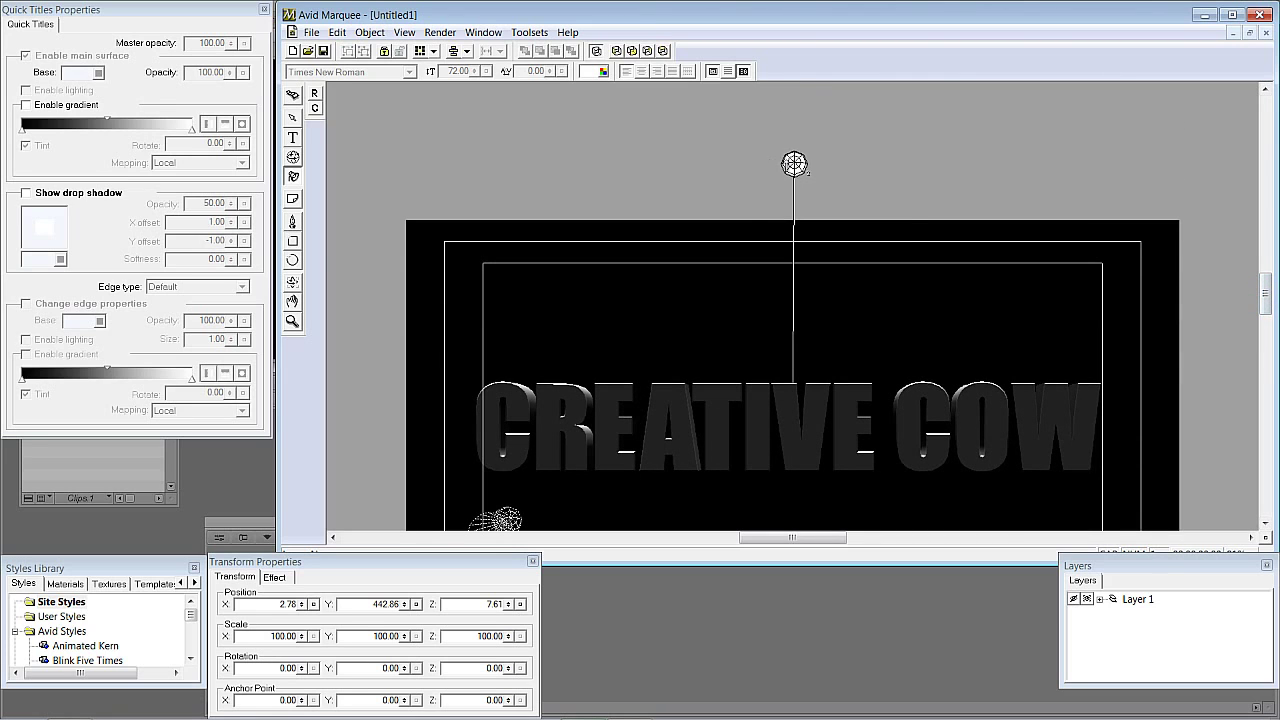
{"action": "right_click", "coordinate": [794, 164]}
{"action": "left_click", "coordinate": [840, 185]}
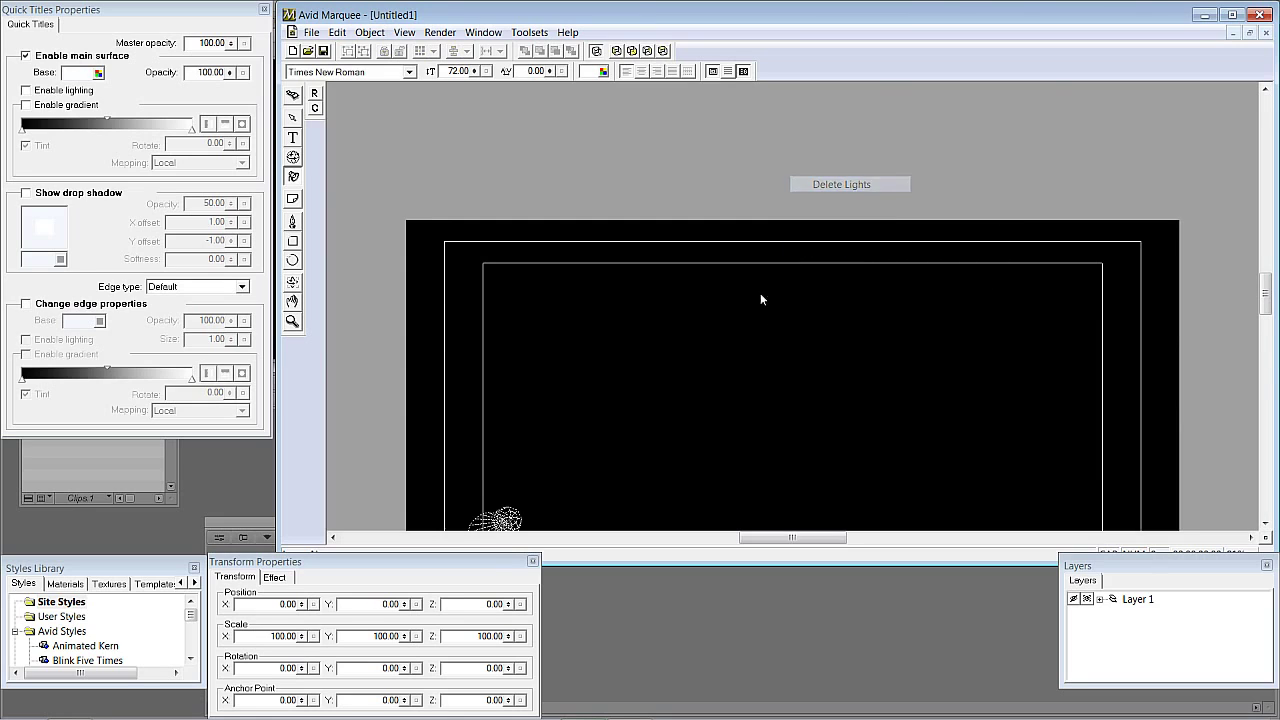
Select the disabled spotlight near the lower corner of the frame and enable it again.
{"action": "left_click_drag", "start_coordinate": [1265, 294], "coordinate": [1265, 314]}
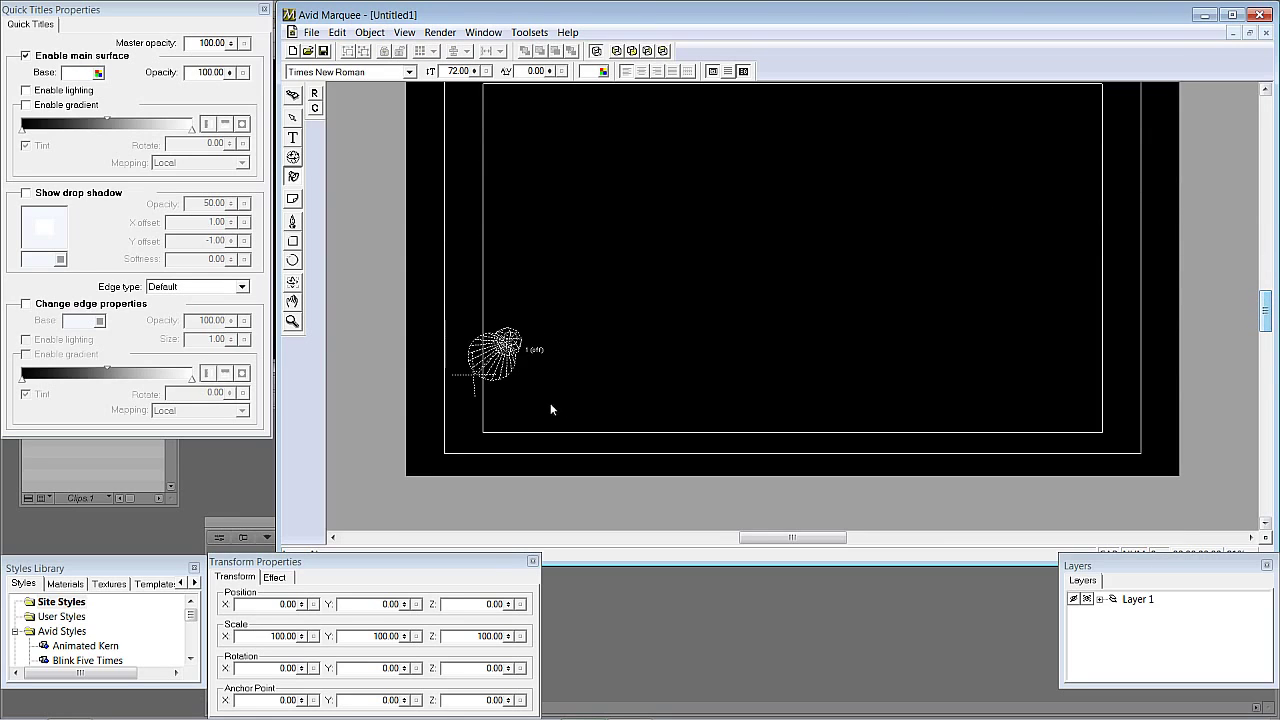
{"action": "left_click", "coordinate": [480, 375]}
{"action": "right_click", "coordinate": [492, 351]}
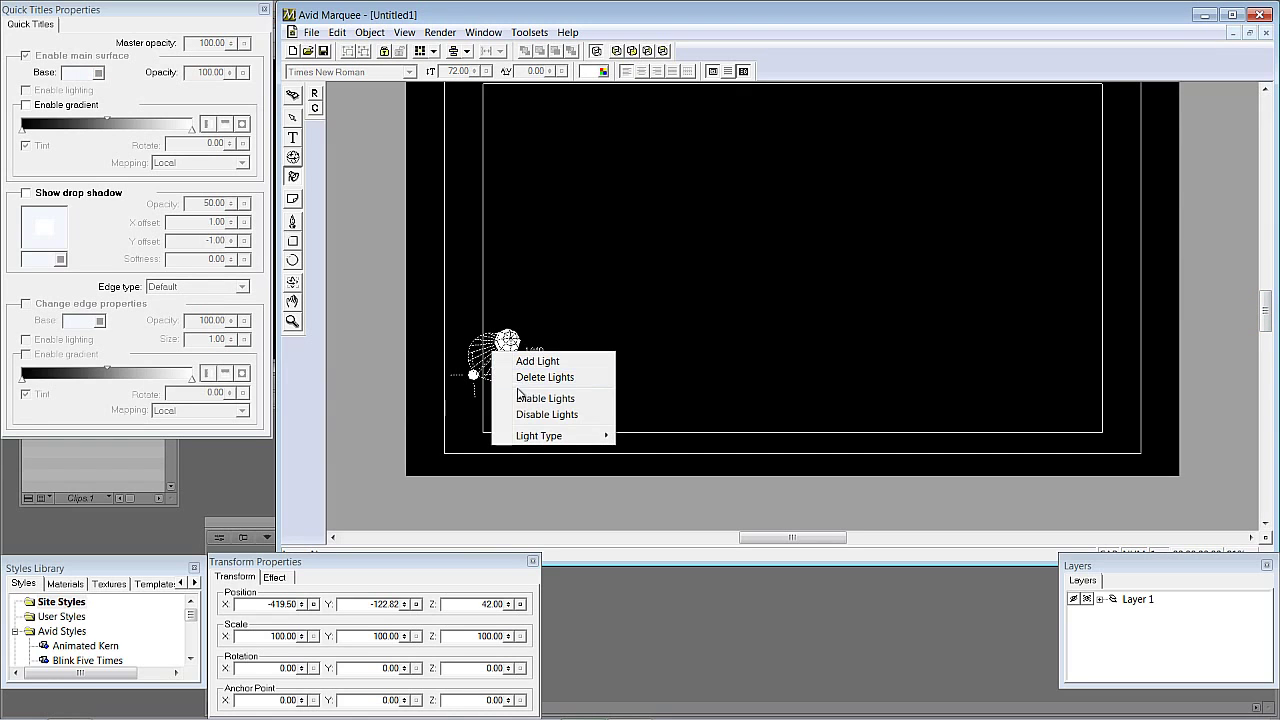
{"action": "left_click", "coordinate": [530, 395]}
Move the spotlight to about X -502, Y -264 and aim its target at the TI of CREATIVE, about X -81, Y 12.
{"action": "left_click_drag", "start_coordinate": [473, 375], "coordinate": [450, 450]}
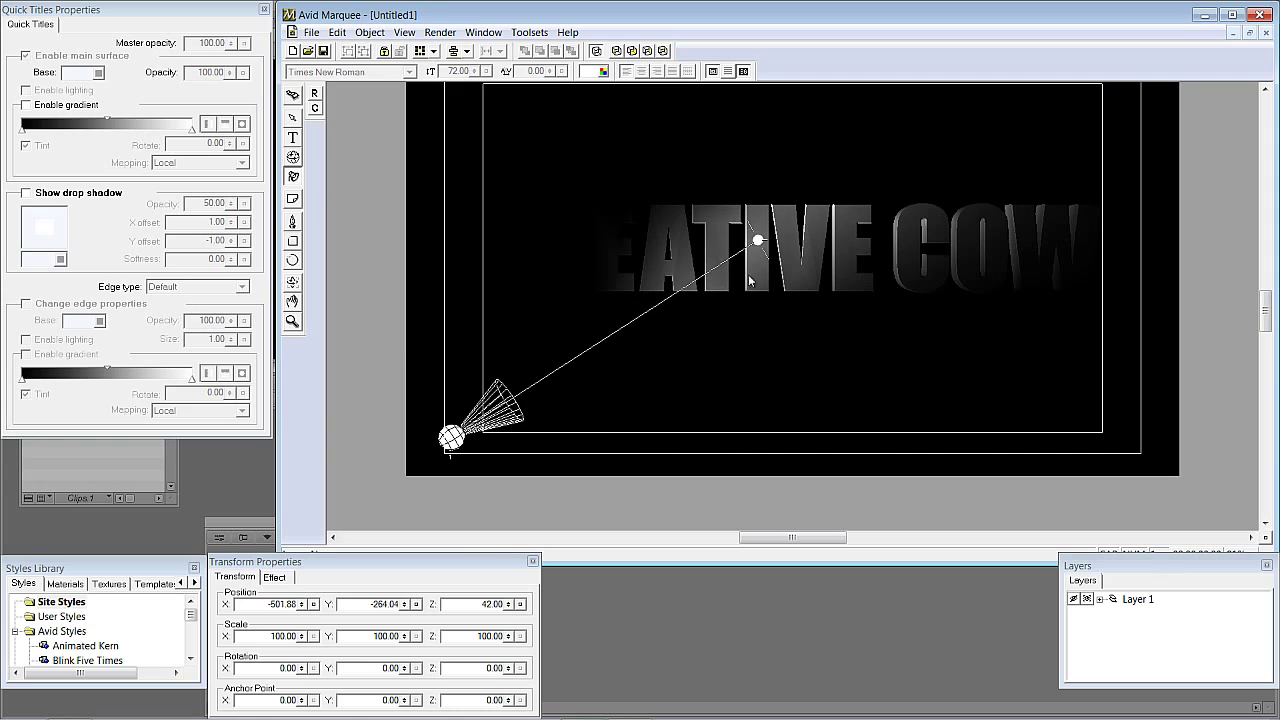
{"action": "left_click_drag", "start_coordinate": [758, 240], "coordinate": [742, 251]}
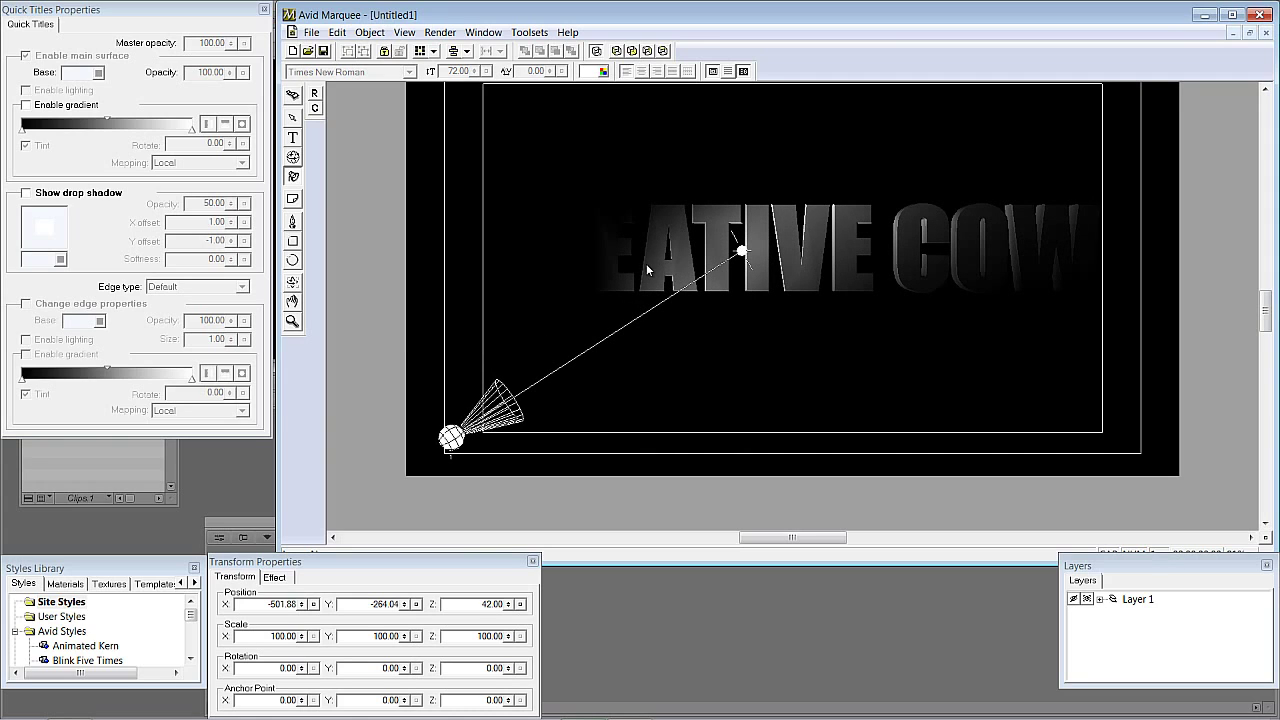
Open the Light Properties for the spotlight and place the window clear of the title.
{"action": "left_click", "coordinate": [471, 33]}
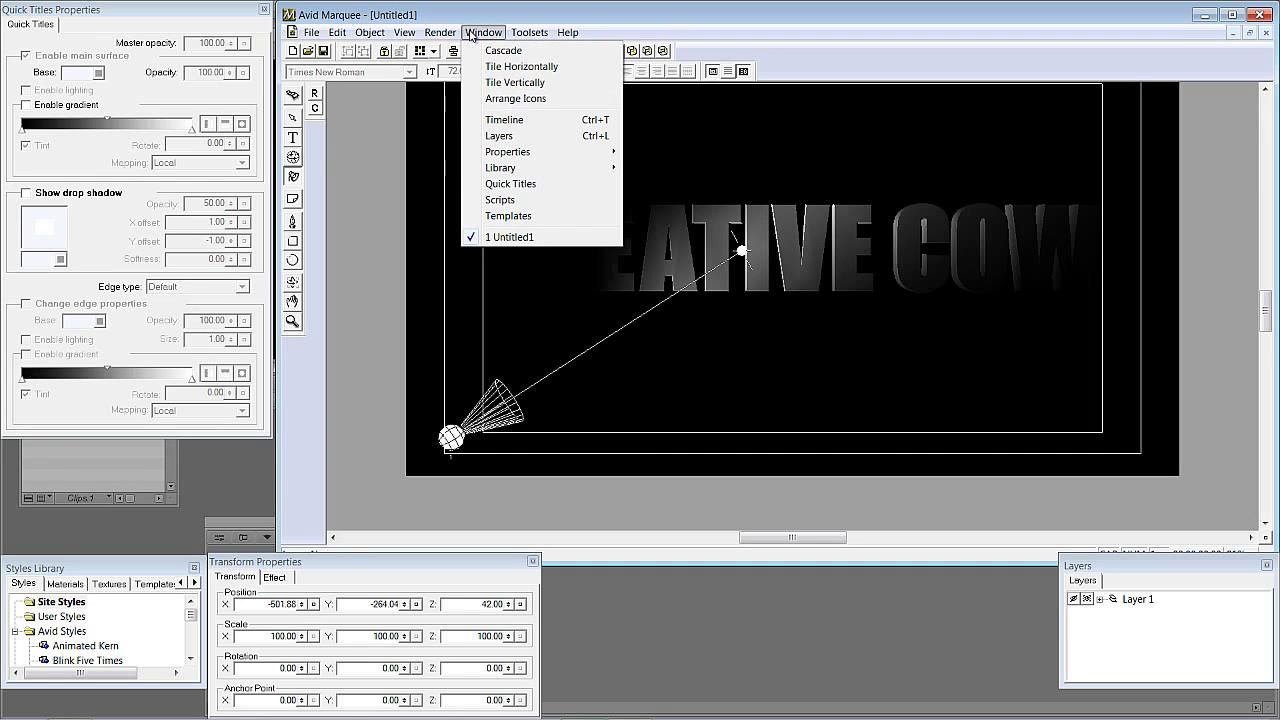
{"action": "mouse_move", "coordinate": [491, 158]}
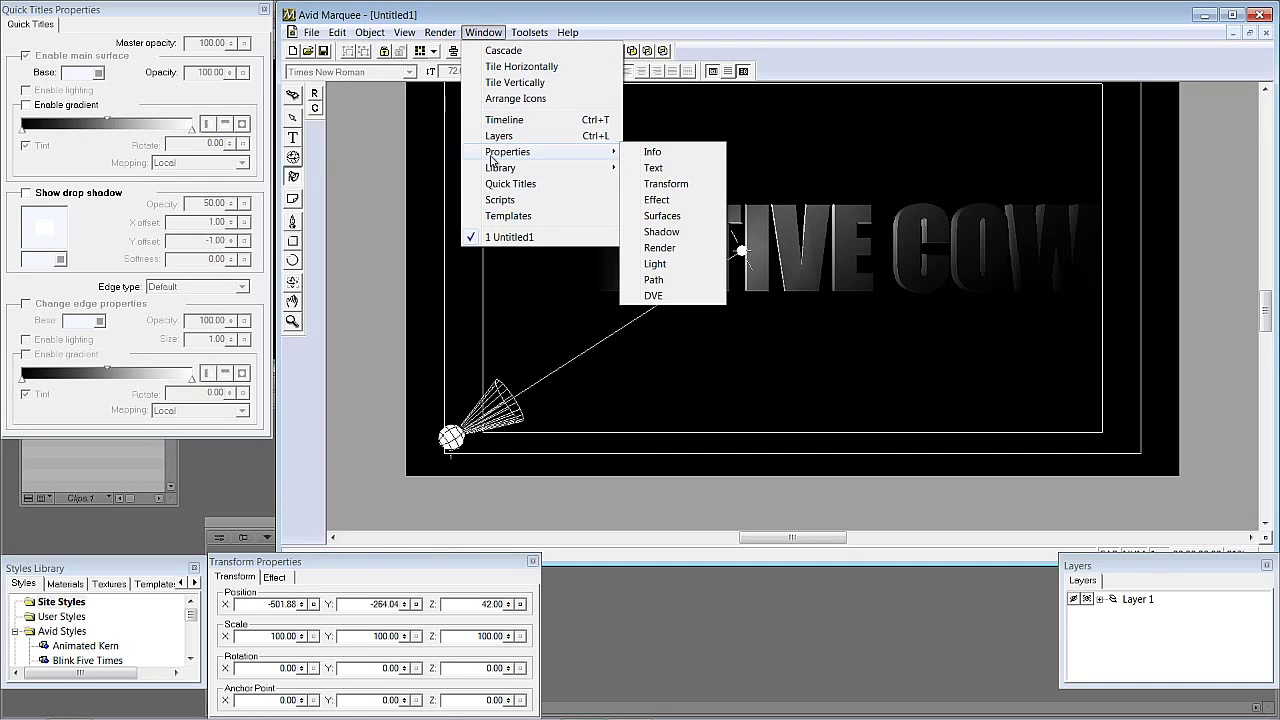
{"action": "left_click", "coordinate": [681, 264]}
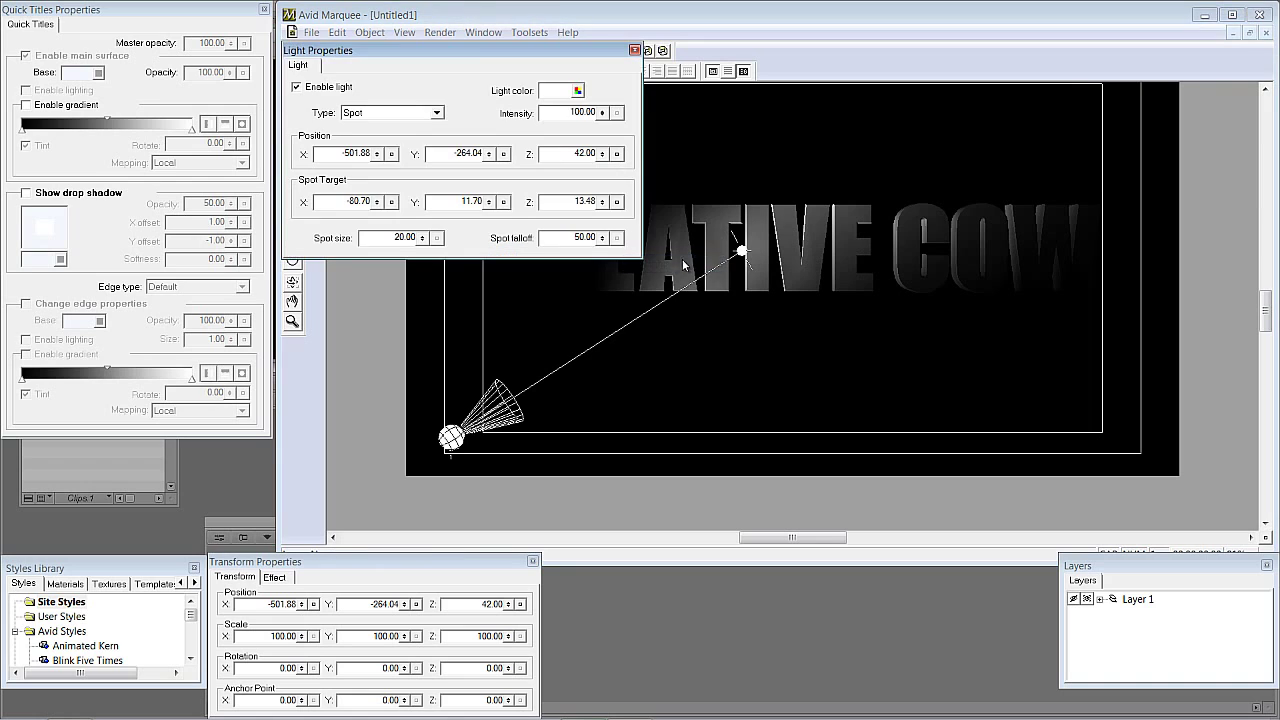
{"action": "left_click_drag", "start_coordinate": [466, 50], "coordinate": [299, 201]}
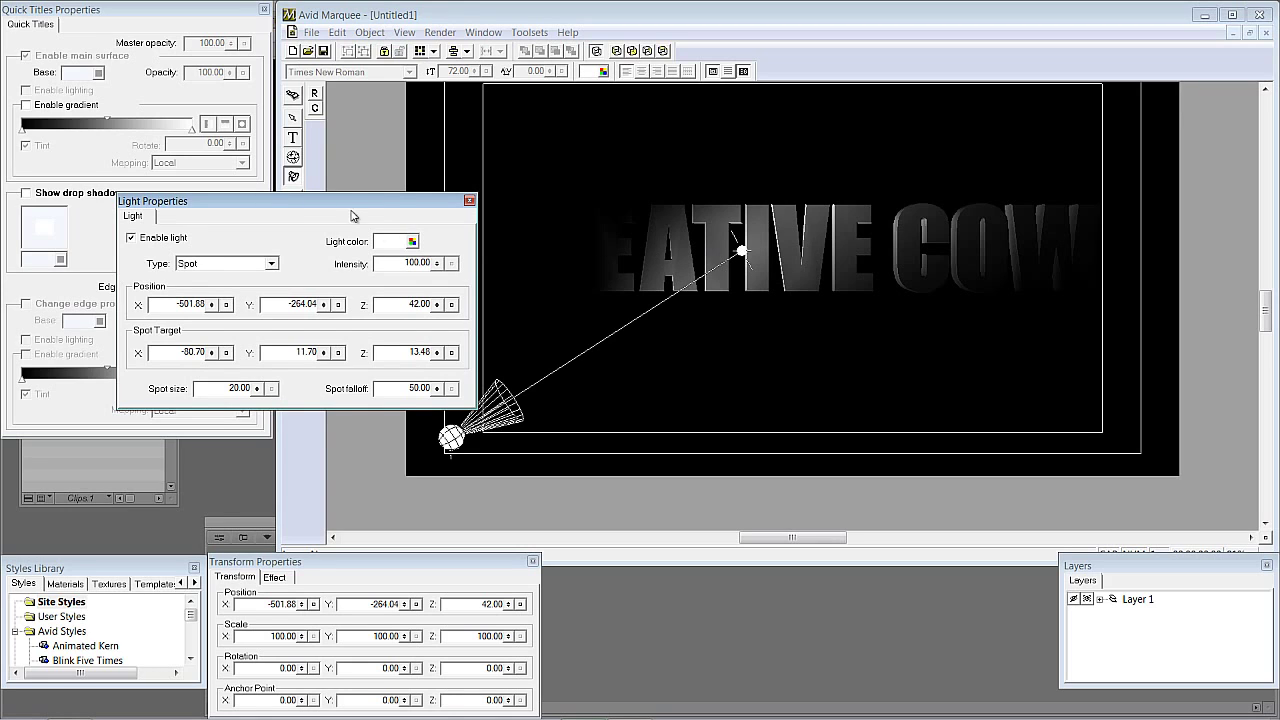
{"action": "left_click_drag", "start_coordinate": [351, 213], "coordinate": [294, 174]}
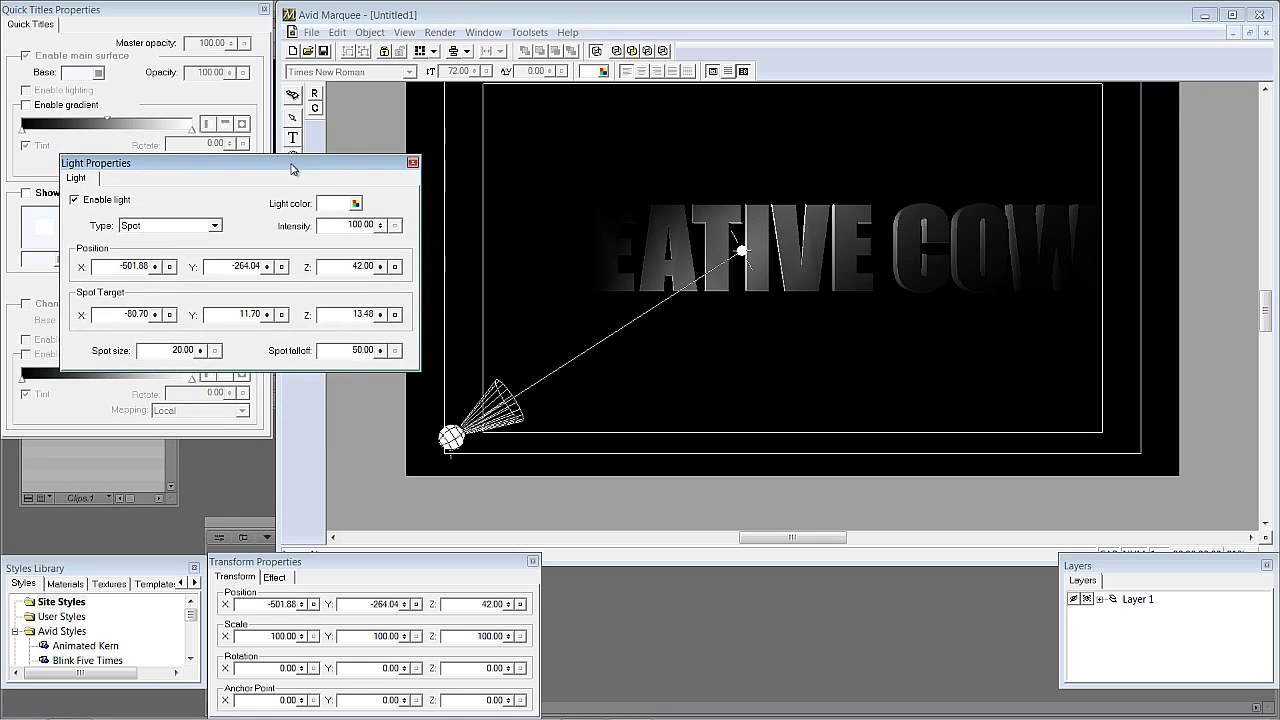
Toggle the light off and on, and try the Local and Infinite types before returning it to Spot.
{"action": "left_click", "coordinate": [88, 200]}
{"action": "left_click", "coordinate": [88, 200]}
{"action": "left_click", "coordinate": [142, 231]}
{"action": "left_click", "coordinate": [146, 251]}
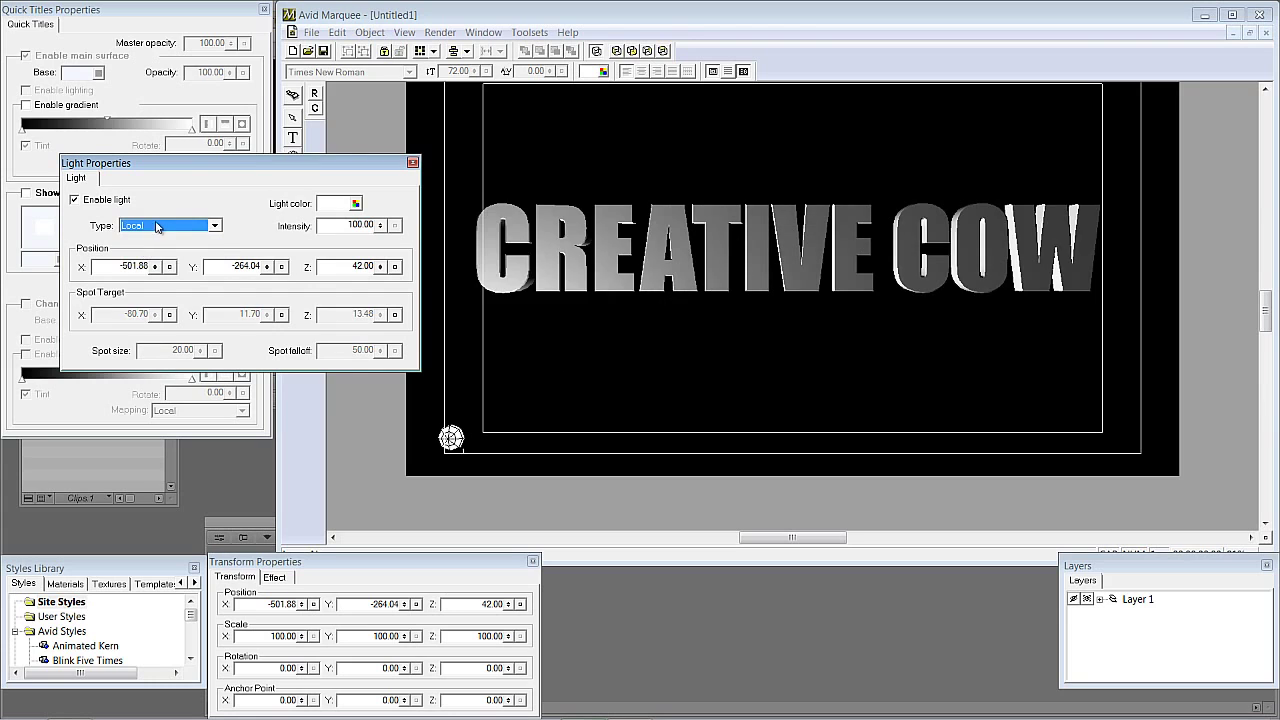
{"action": "left_click", "coordinate": [160, 227]}
{"action": "left_click", "coordinate": [157, 262]}
{"action": "left_click", "coordinate": [170, 226]}
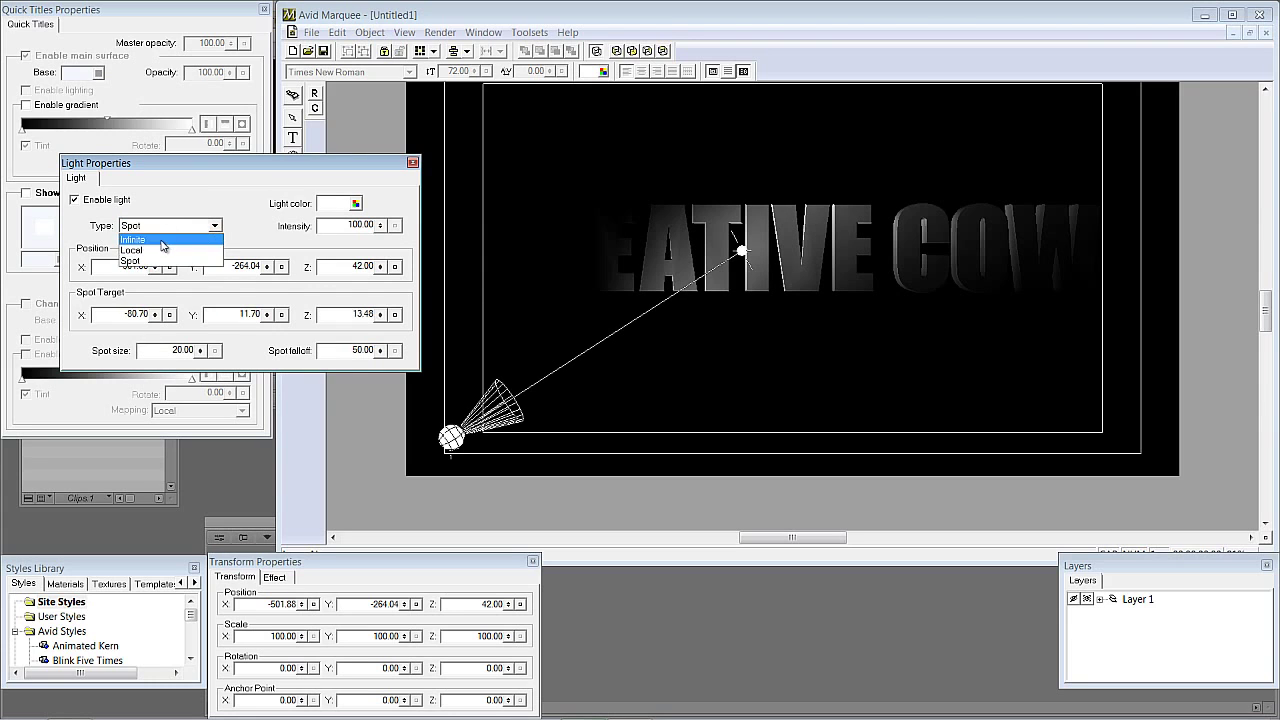
{"action": "left_click", "coordinate": [163, 241]}
{"action": "left_click", "coordinate": [170, 226]}
{"action": "left_click", "coordinate": [165, 252]}
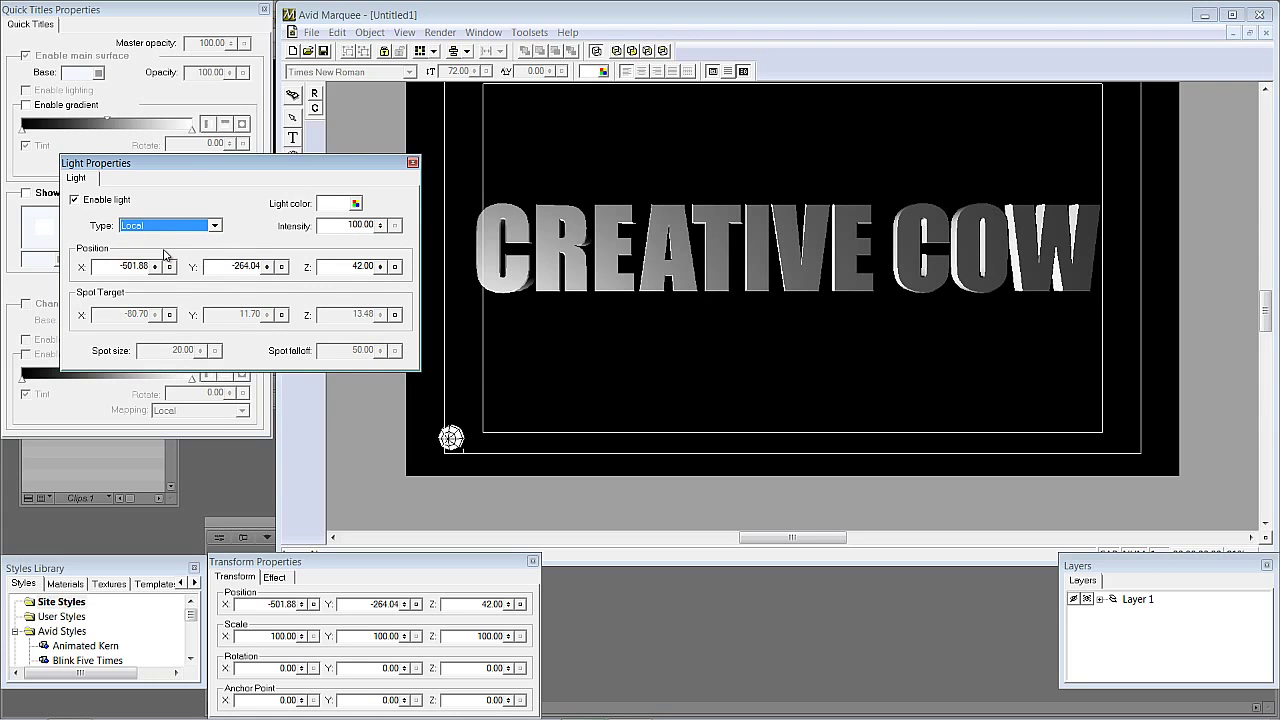
{"action": "left_click", "coordinate": [172, 227]}
{"action": "left_click", "coordinate": [168, 262]}
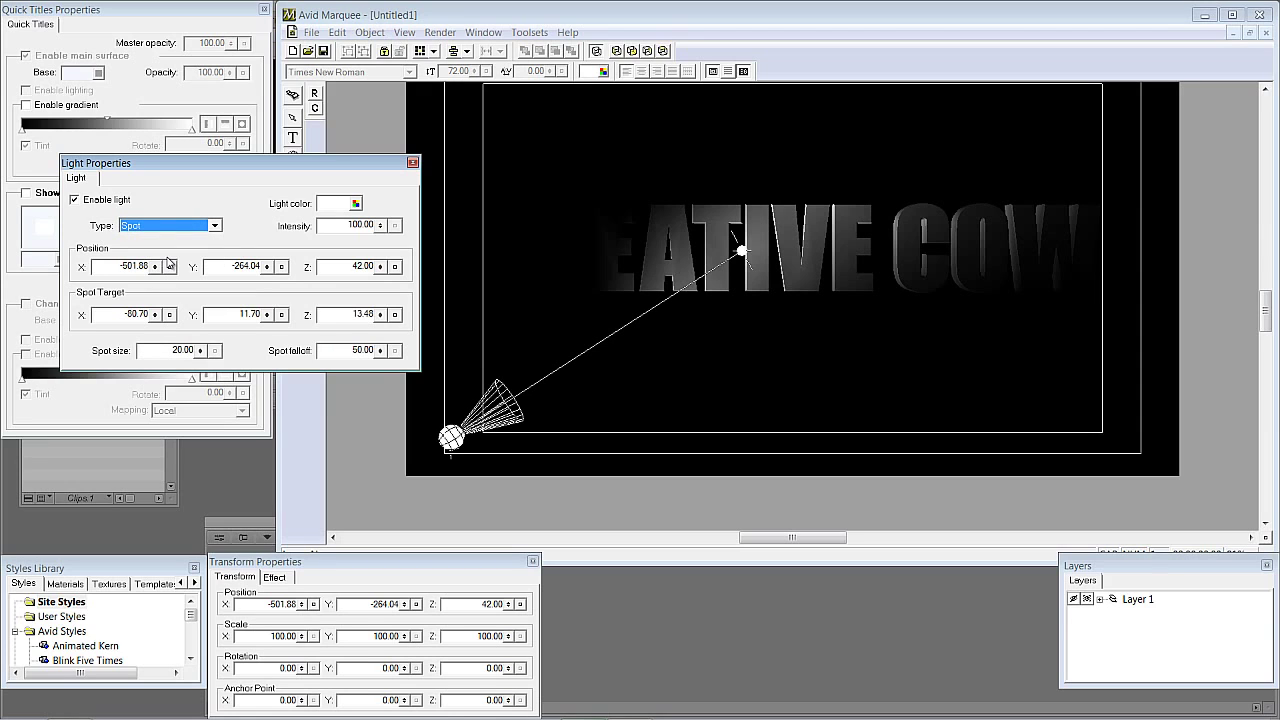
Set the spotlight's intensity to 135 and its Z position to about 59.34, leaving the light color as is.
{"action": "left_click", "coordinate": [355, 204]}
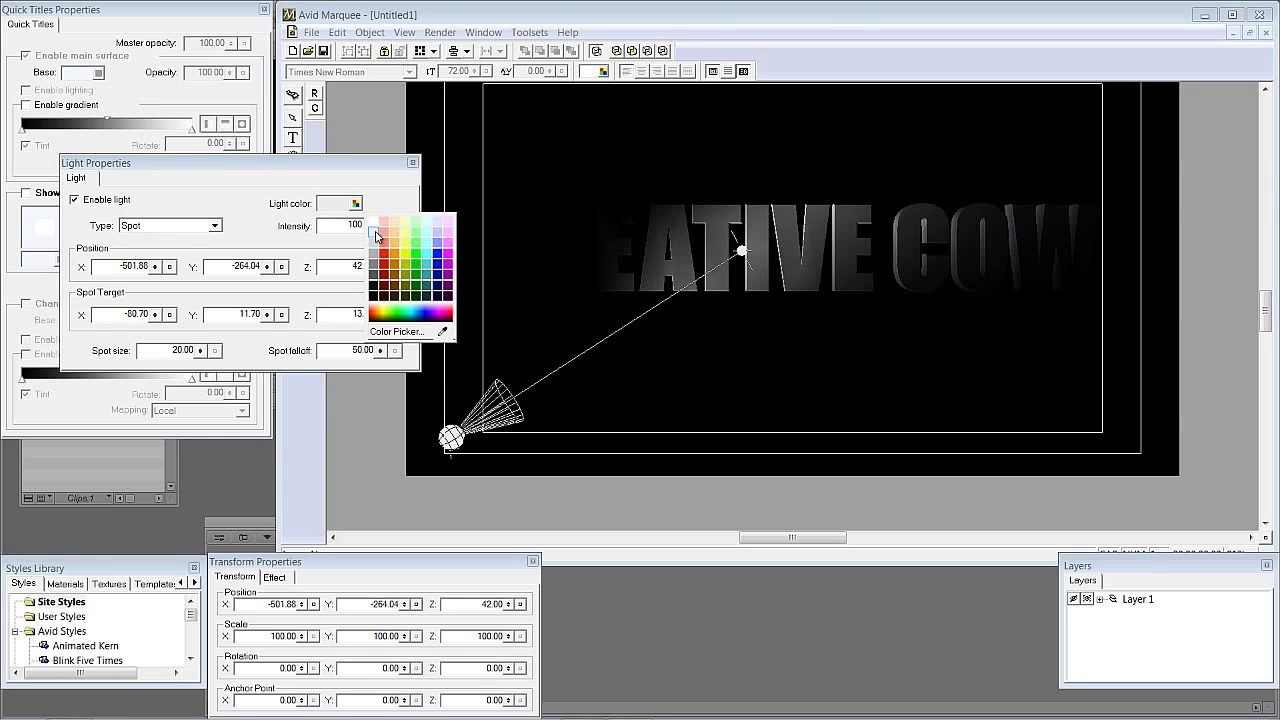
{"action": "left_click", "coordinate": [393, 178]}
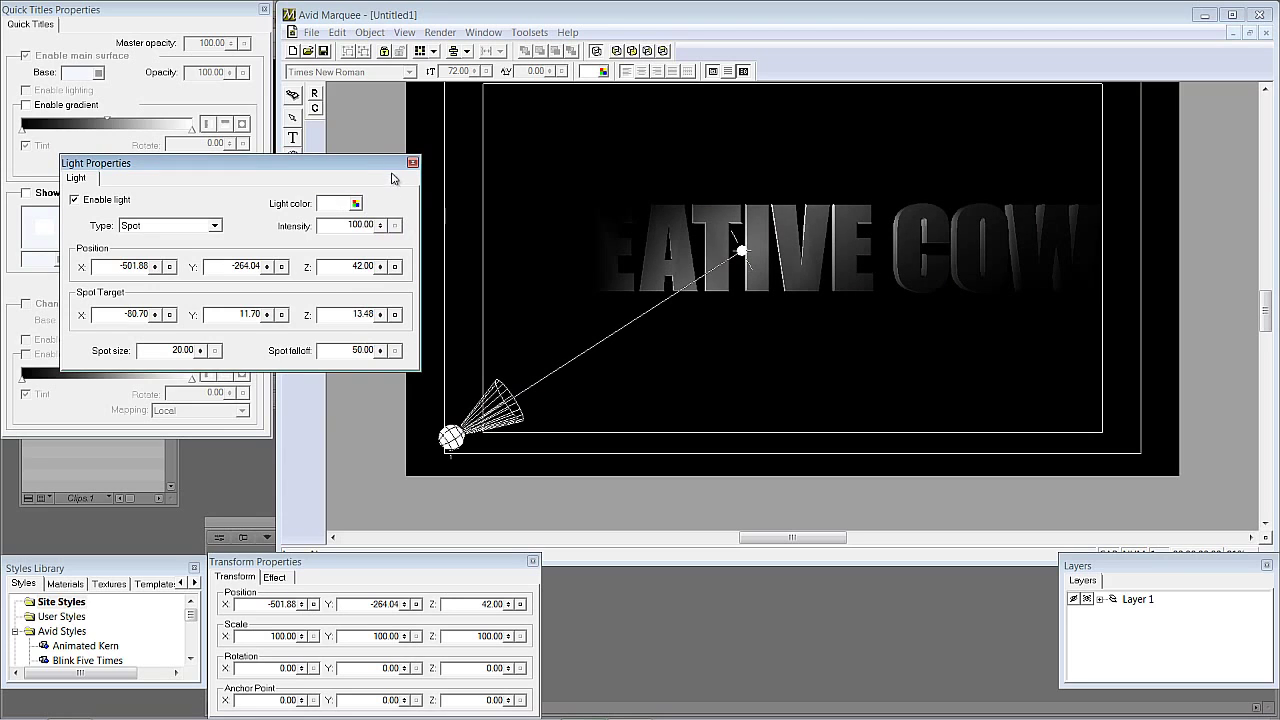
{"action": "left_click_drag", "start_coordinate": [378, 228], "coordinate": [251, 265]}
{"action": "left_click_drag", "start_coordinate": [155, 266], "coordinate": [296, 270]}
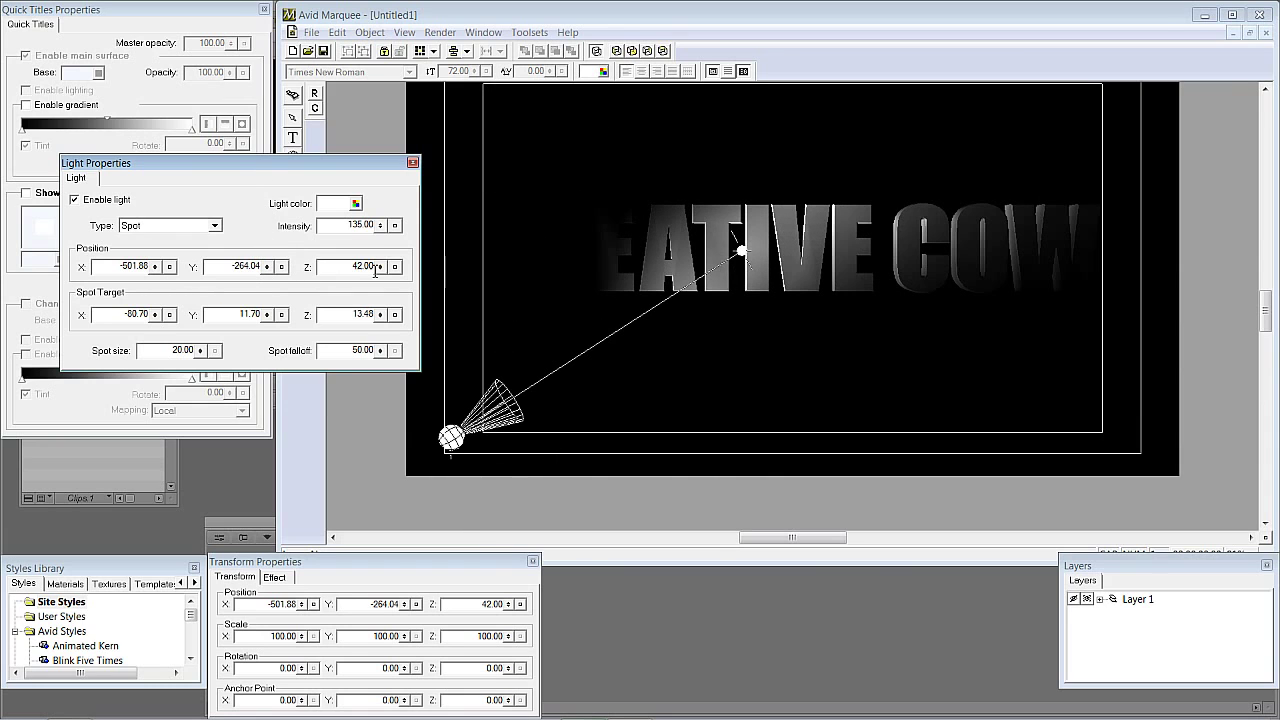
{"action": "left_click_drag", "start_coordinate": [376, 268], "coordinate": [477, 255]}
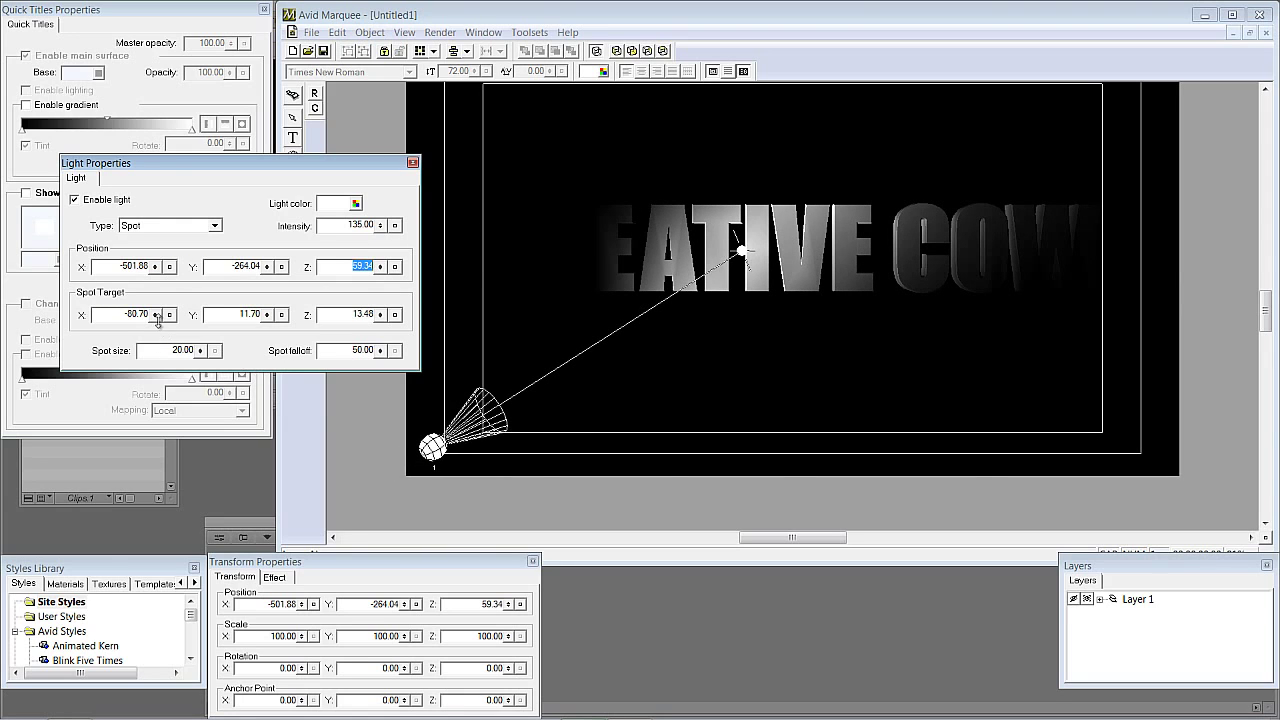
Set the spot target's X to 87.30 and try the Local and Infinite light types.
{"action": "left_click_drag", "start_coordinate": [155, 318], "coordinate": [186, 272]}
{"action": "left_click_drag", "start_coordinate": [166, 338], "coordinate": [164, 300]}
{"action": "left_click", "coordinate": [214, 226]}
{"action": "left_click", "coordinate": [200, 250]}
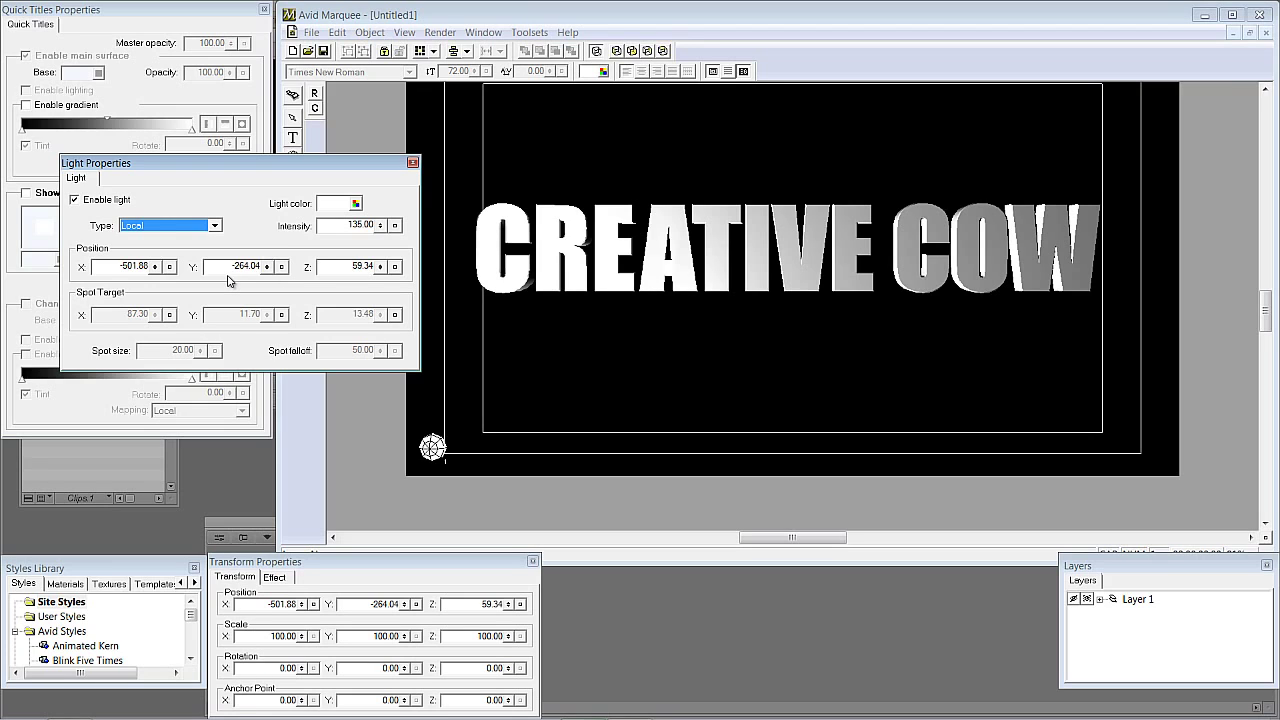
{"action": "left_click", "coordinate": [214, 226]}
{"action": "left_click", "coordinate": [210, 241]}
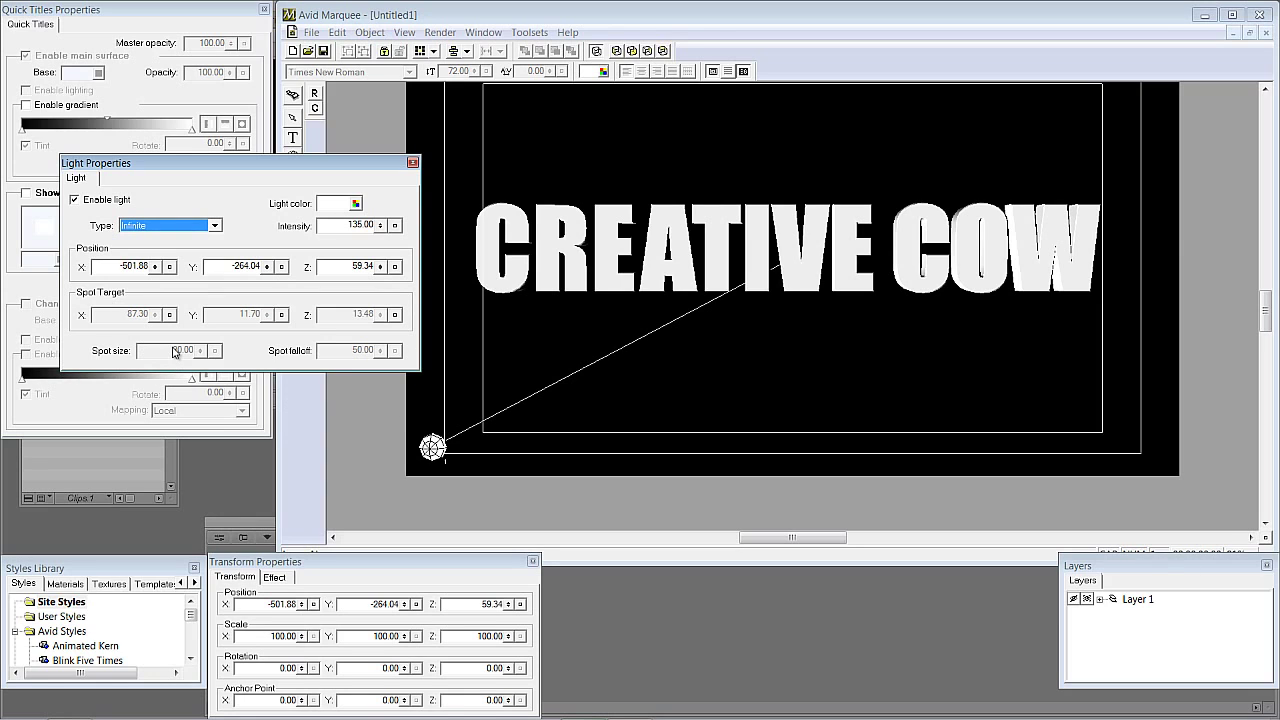
Return the light type to Spot, with its target at about X -41, Y -19 and the light at about X -187, Y -152.
{"action": "left_click", "coordinate": [214, 226]}
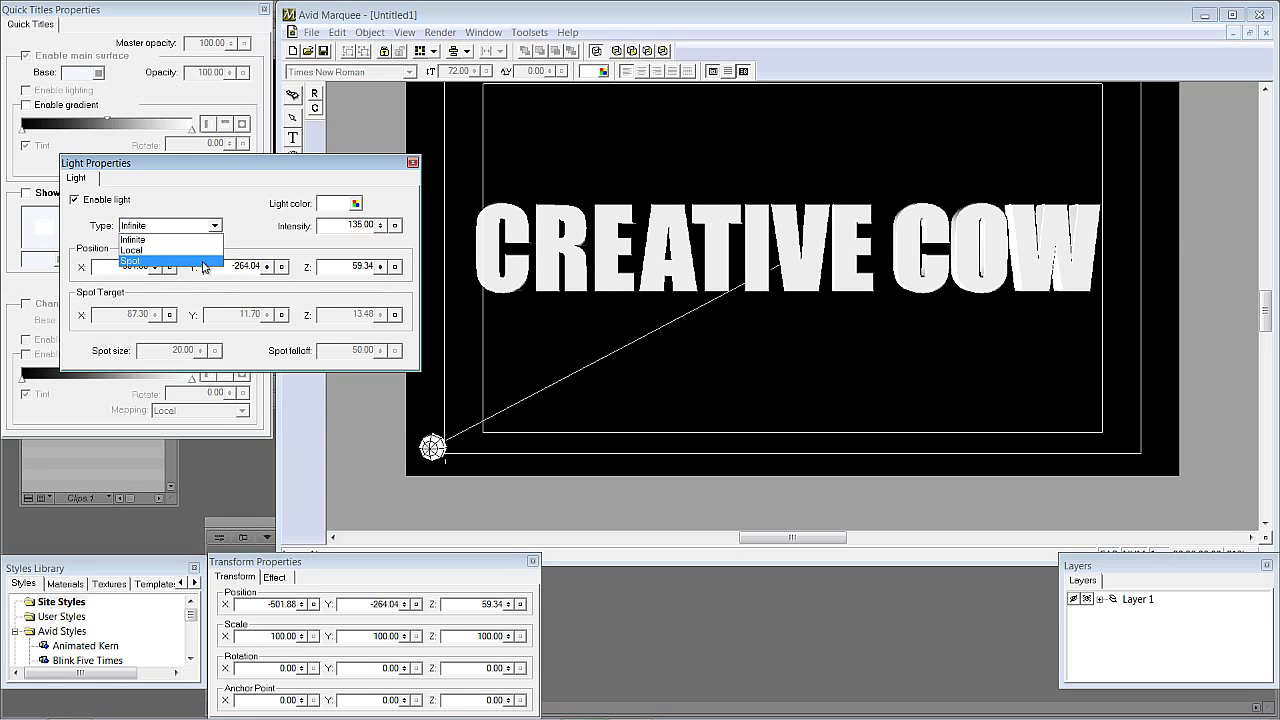
{"action": "left_click", "coordinate": [203, 264]}
{"action": "left_click_drag", "start_coordinate": [843, 266], "coordinate": [766, 270]}
{"action": "left_click_drag", "start_coordinate": [430, 447], "coordinate": [657, 368]}
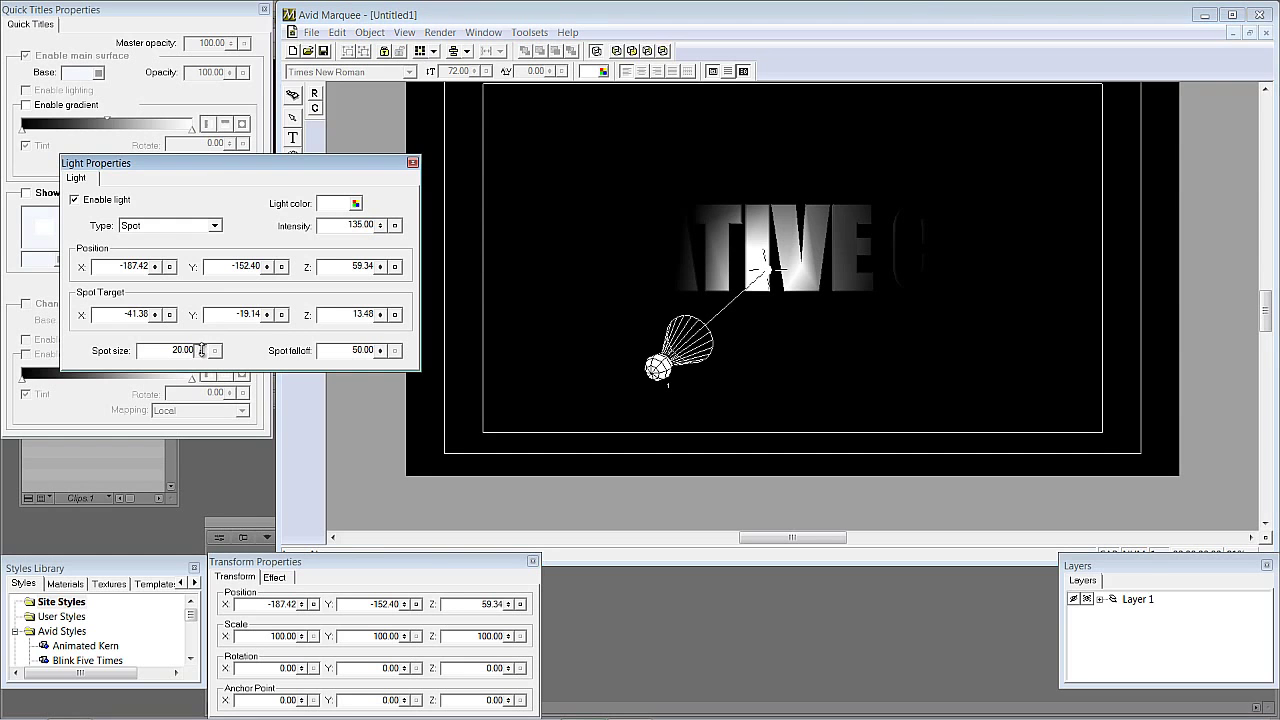
Try a spot size of about 26.90, and restore it to 20.
{"action": "left_click_drag", "start_coordinate": [201, 352], "coordinate": [318, 331]}
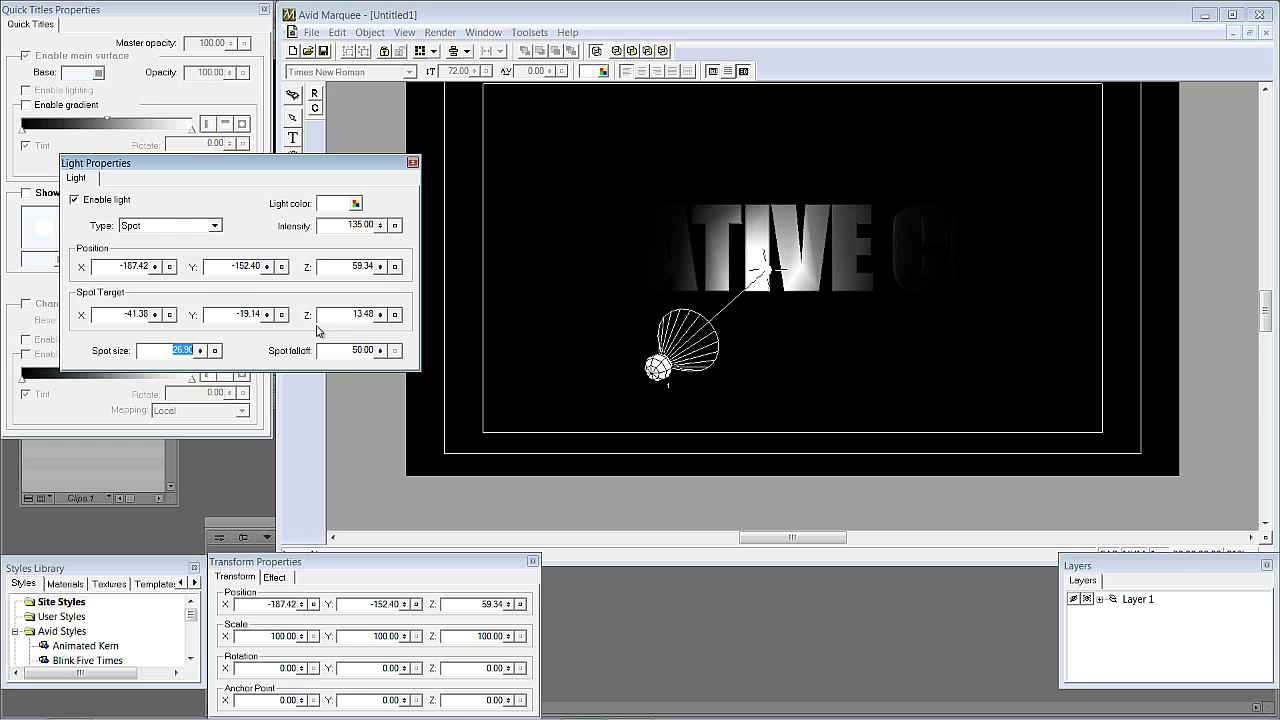
{"action": "type", "text": "20"}
{"action": "key", "text": "Return"}
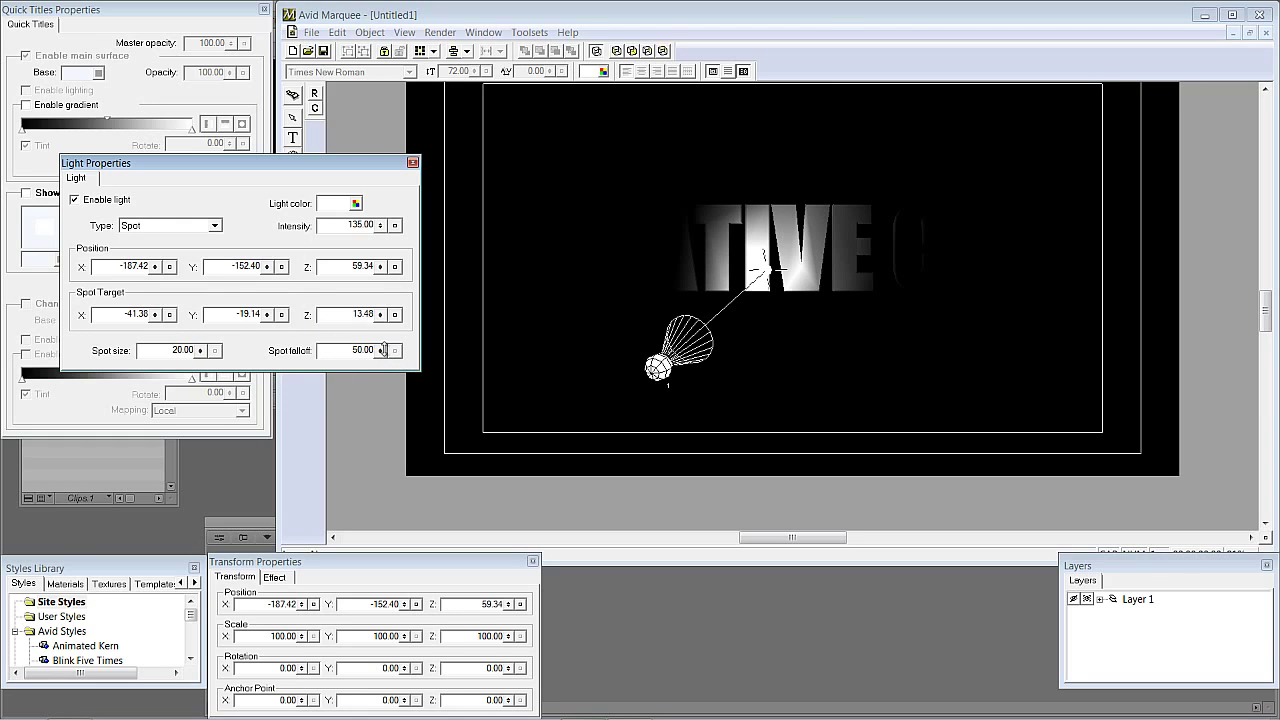
Test the spot falloff at 100 and at 0, and restore it to 50.
{"action": "left_click_drag", "start_coordinate": [383, 349], "coordinate": [421, 224]}
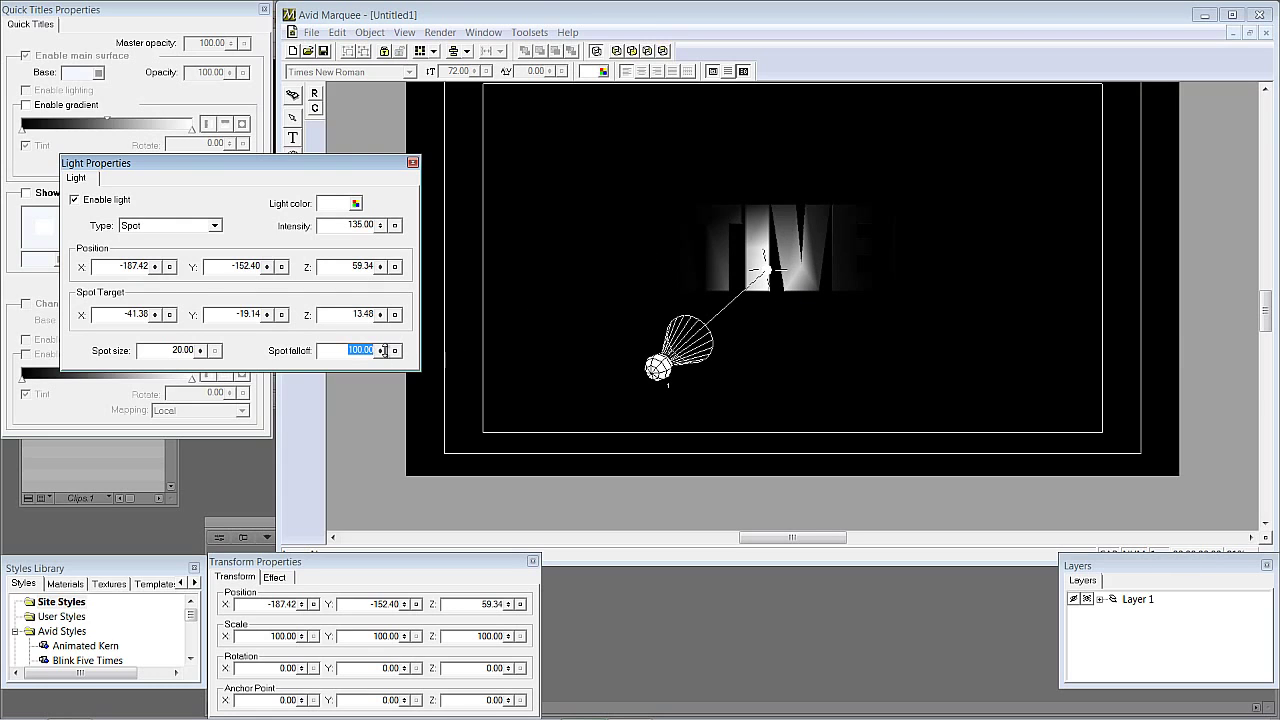
{"action": "left_click_drag", "start_coordinate": [385, 350], "coordinate": [370, 593]}
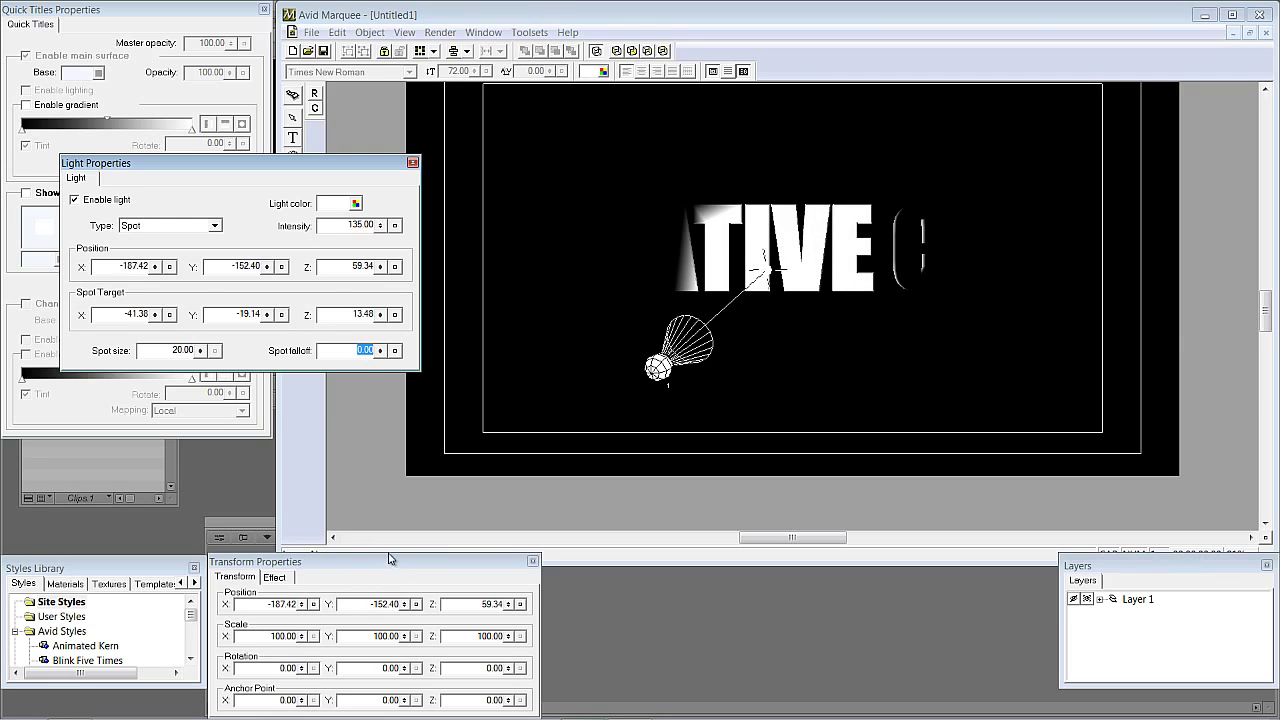
{"action": "type", "text": "50"}
{"action": "key", "text": "Return"}
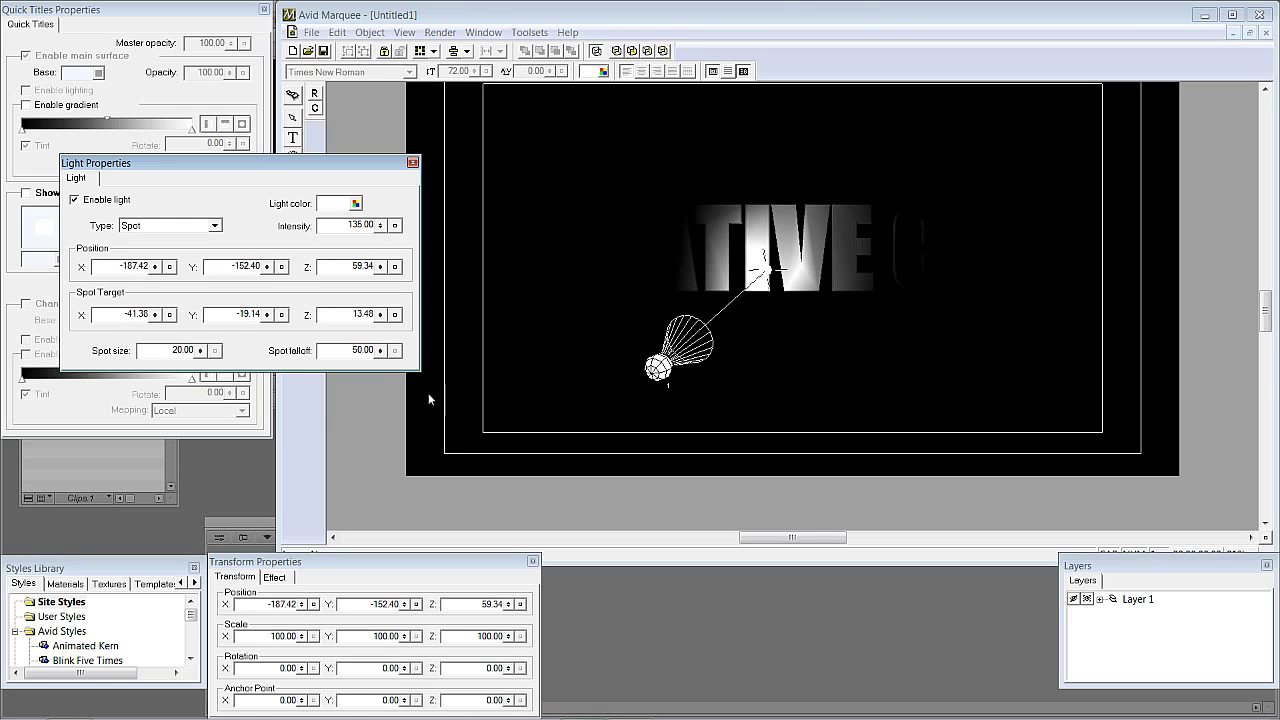
Close the Light Properties, change the light to Local and move it to about X -427, Y -194, below the start of the title.
{"action": "left_click", "coordinate": [412, 162]}
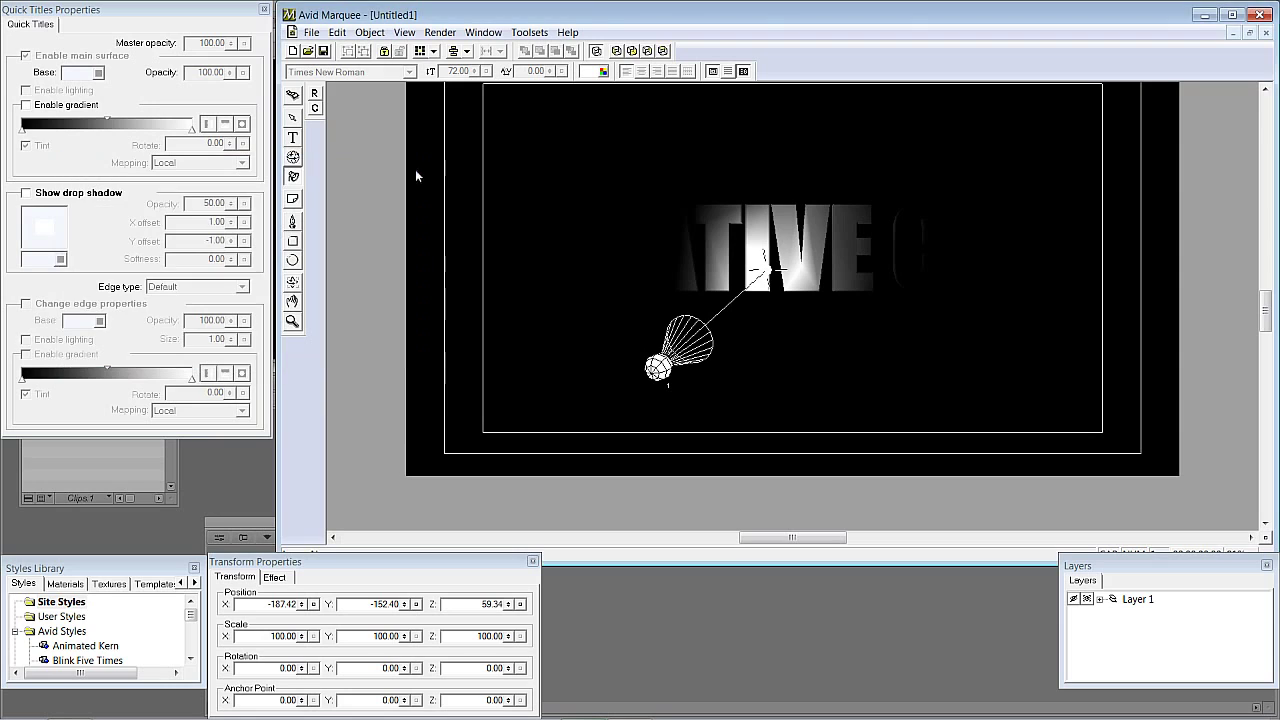
{"action": "right_click", "coordinate": [660, 367]}
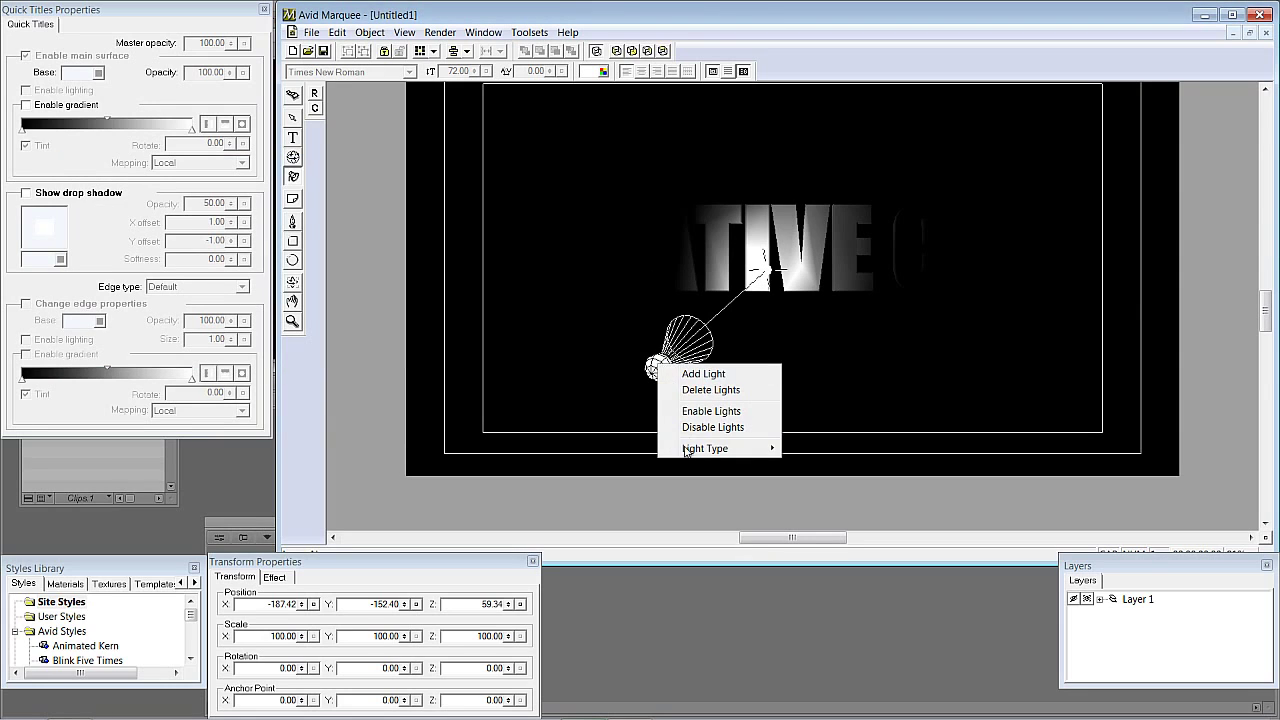
{"action": "mouse_move", "coordinate": [700, 437]}
{"action": "left_click", "coordinate": [800, 464]}
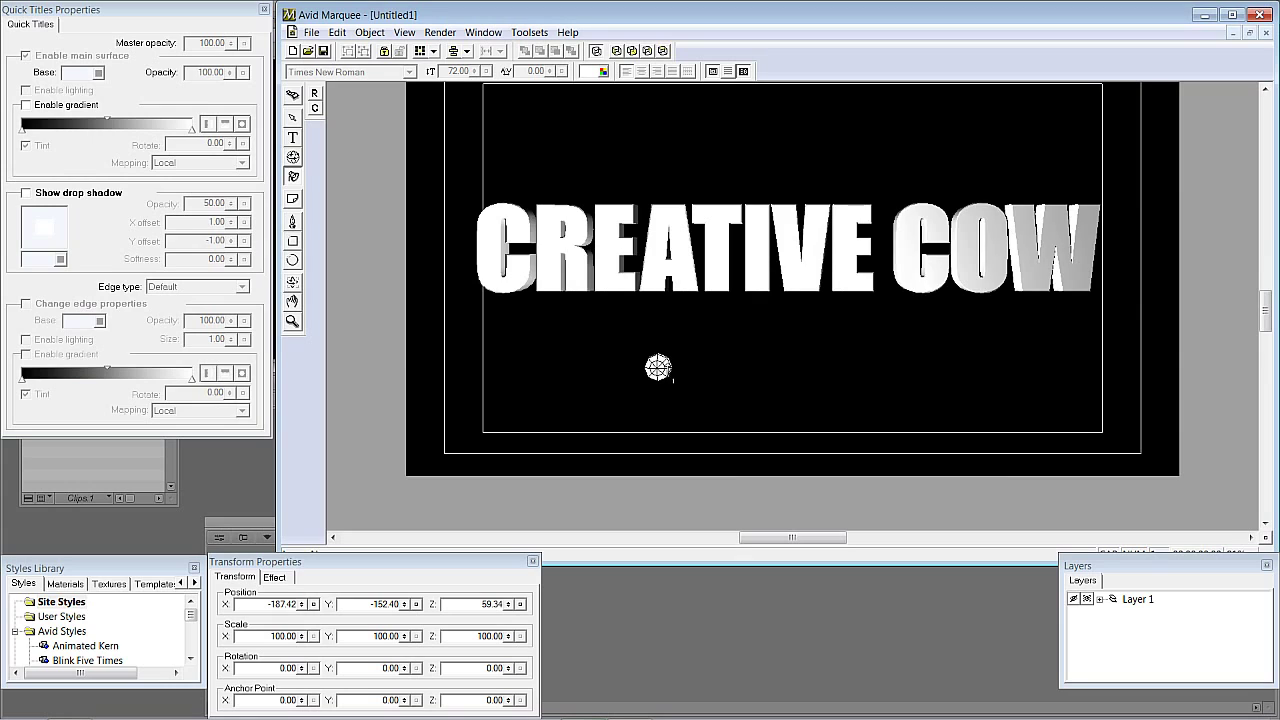
{"action": "left_click_drag", "start_coordinate": [658, 367], "coordinate": [487, 398]}
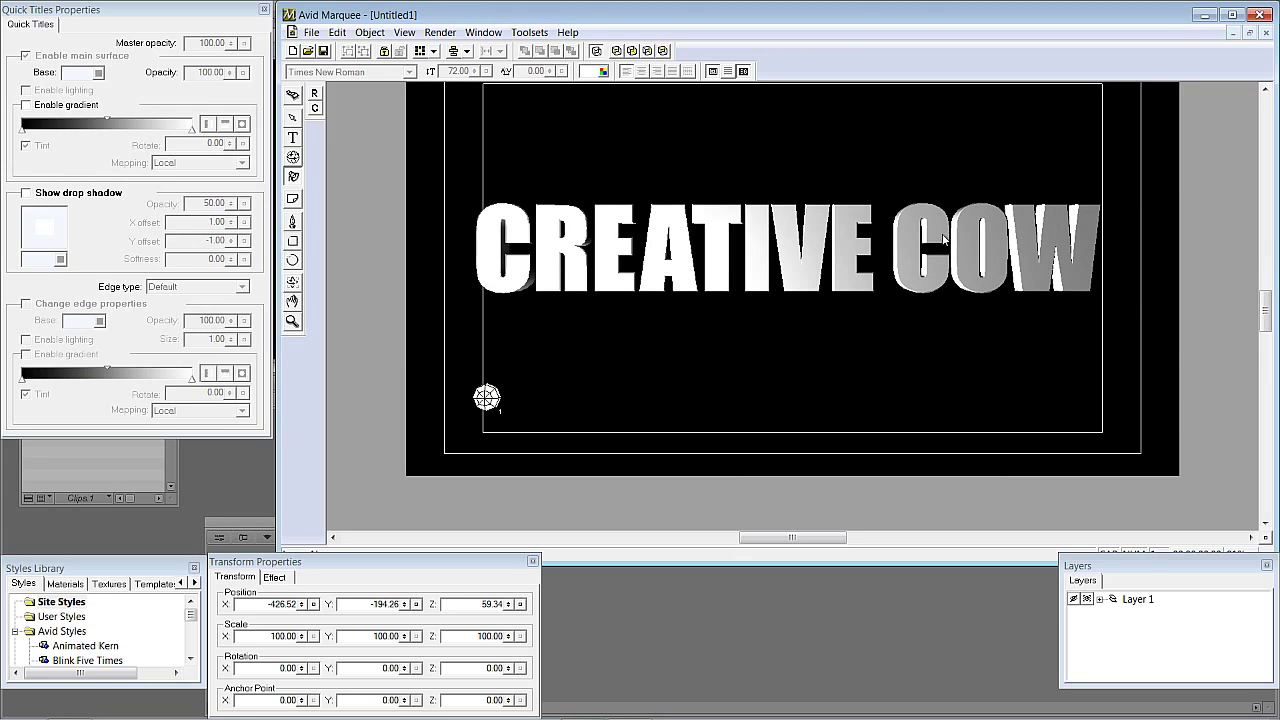
Draw a wide rectangle covering the whole title and apply the Old Bricks.jpg texture to it.
{"action": "left_click", "coordinate": [291, 242]}
{"action": "left_click_drag", "start_coordinate": [393, 105], "coordinate": [1222, 389]}
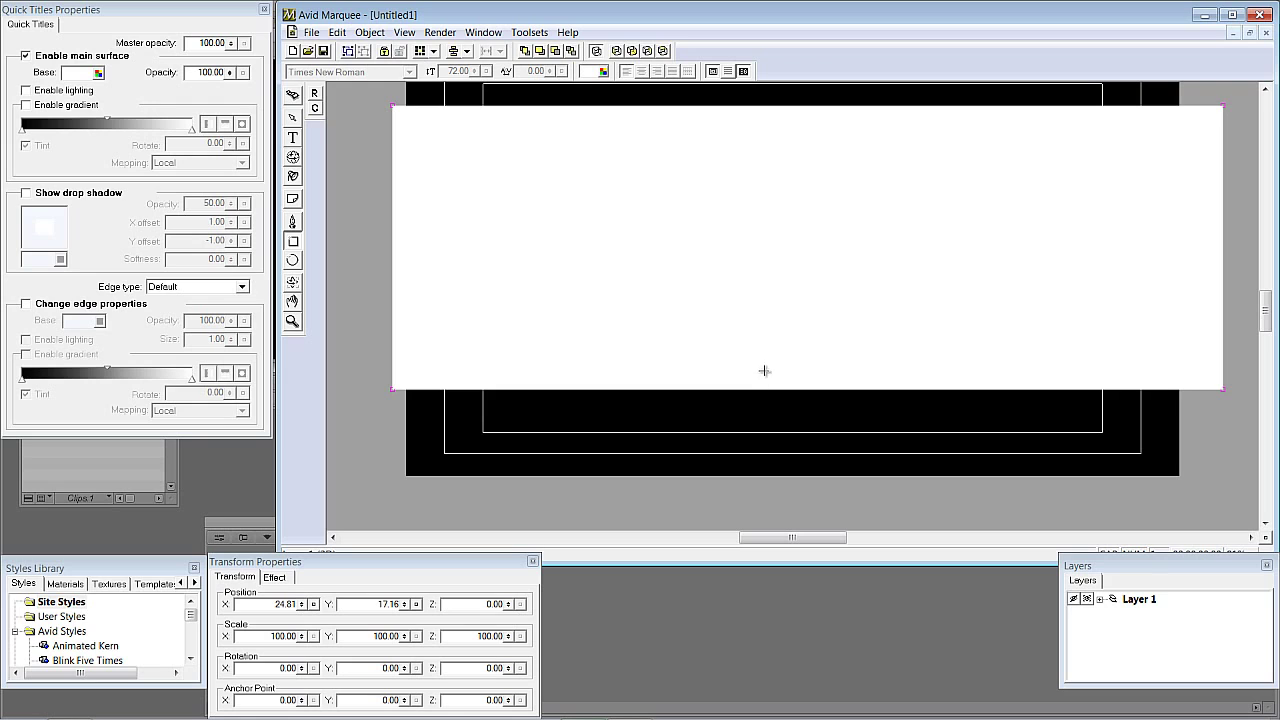
{"action": "left_click", "coordinate": [109, 583]}
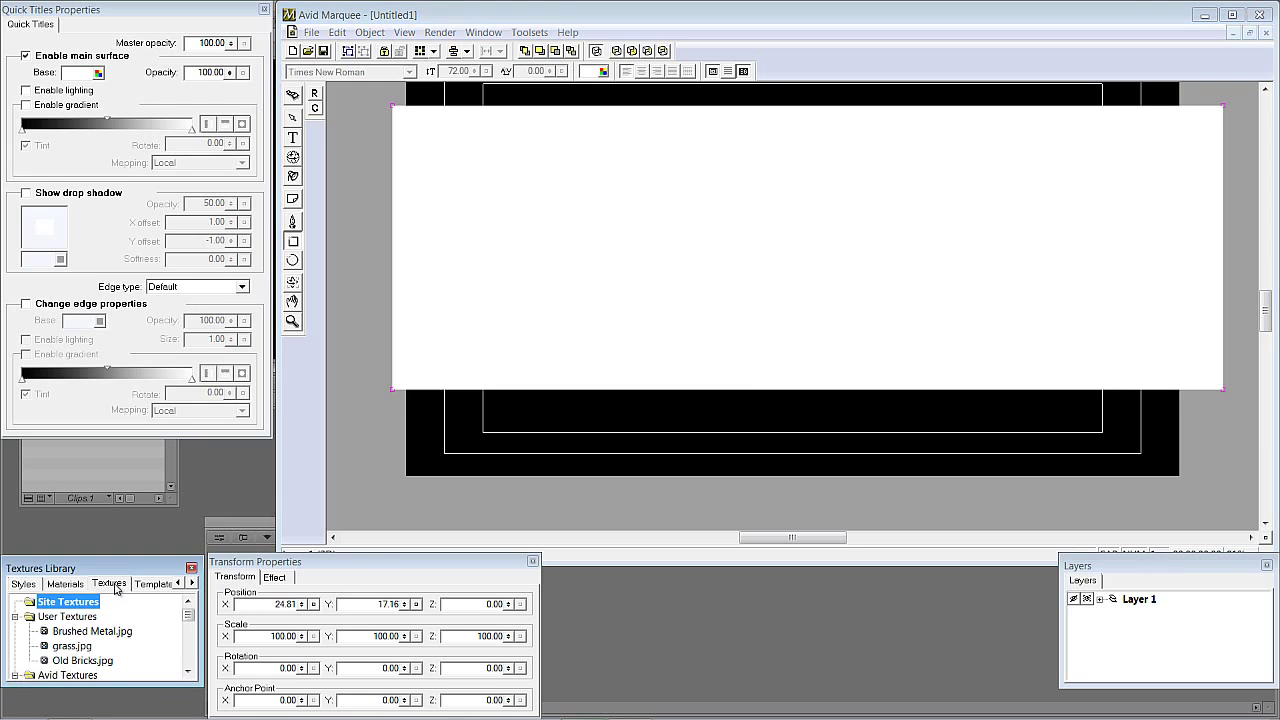
{"action": "left_click_drag", "start_coordinate": [85, 662], "coordinate": [601, 258]}
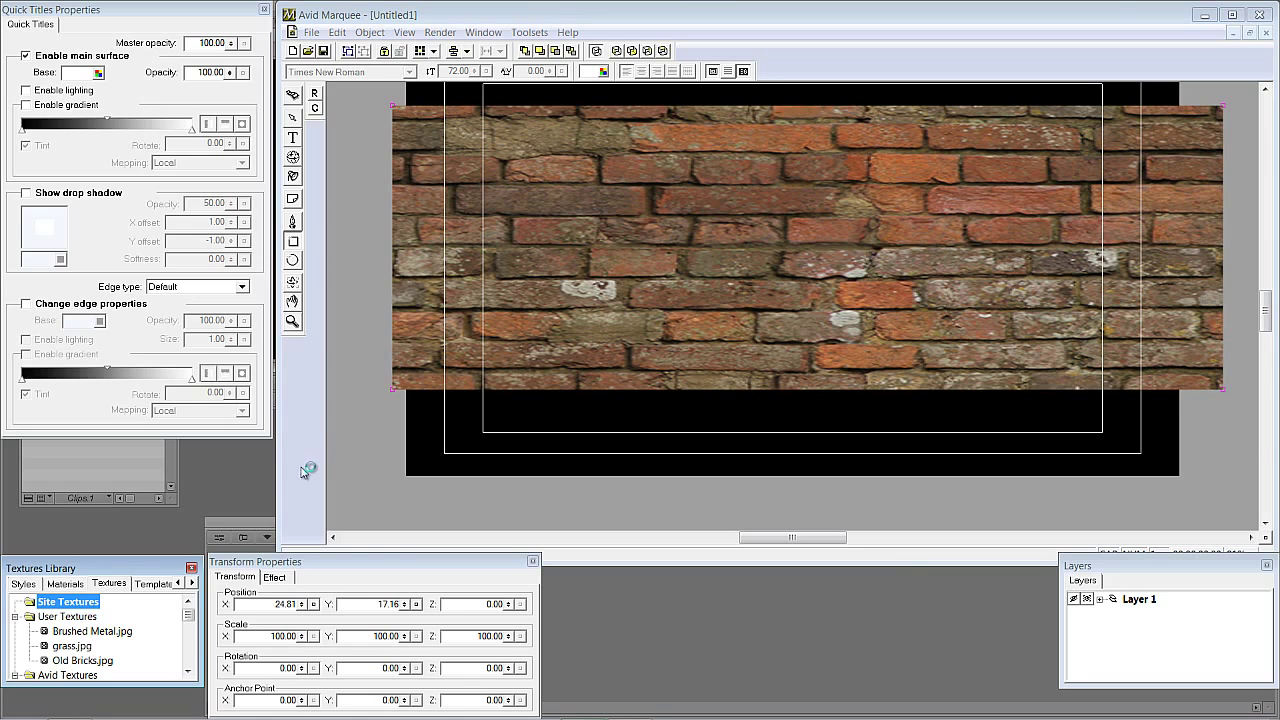
Open the rectangle's Surfaces Properties, reduce the brick texture's X scale to 58 and turn on tiling.
{"action": "left_click", "coordinate": [485, 32]}
{"action": "mouse_move", "coordinate": [505, 155]}
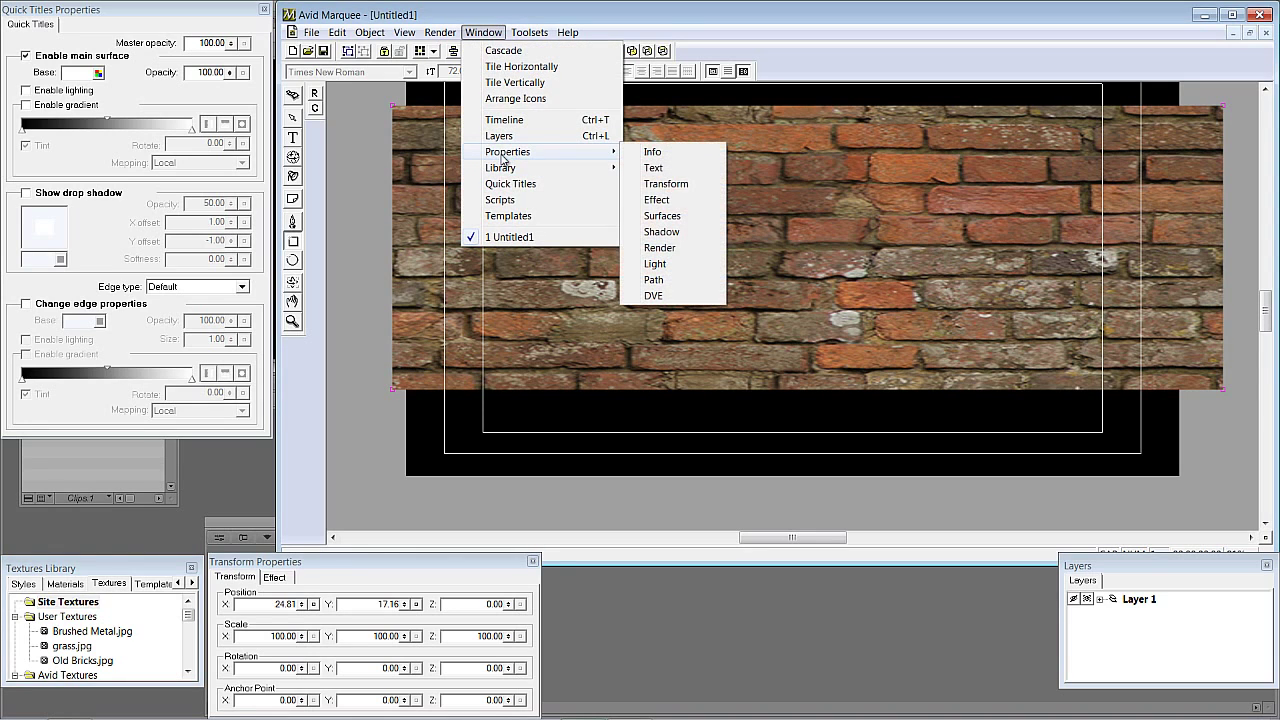
{"action": "left_click", "coordinate": [676, 210]}
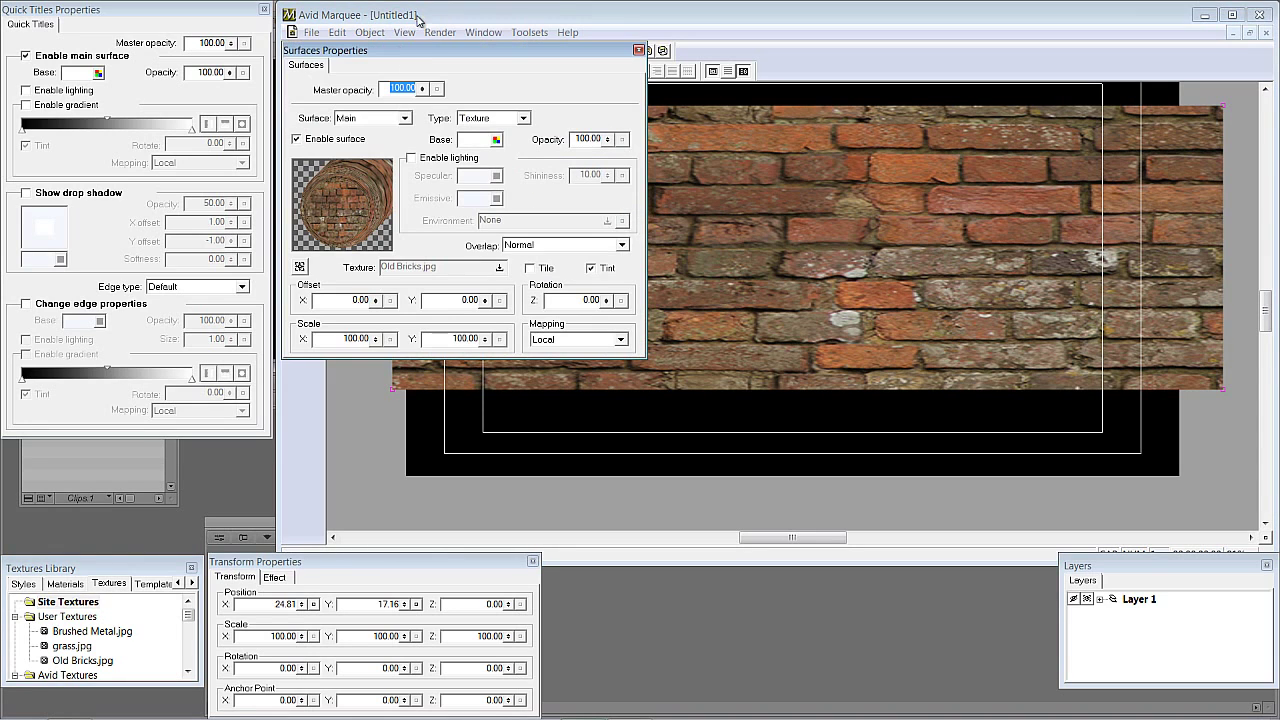
{"action": "left_click_drag", "start_coordinate": [425, 50], "coordinate": [178, 358]}
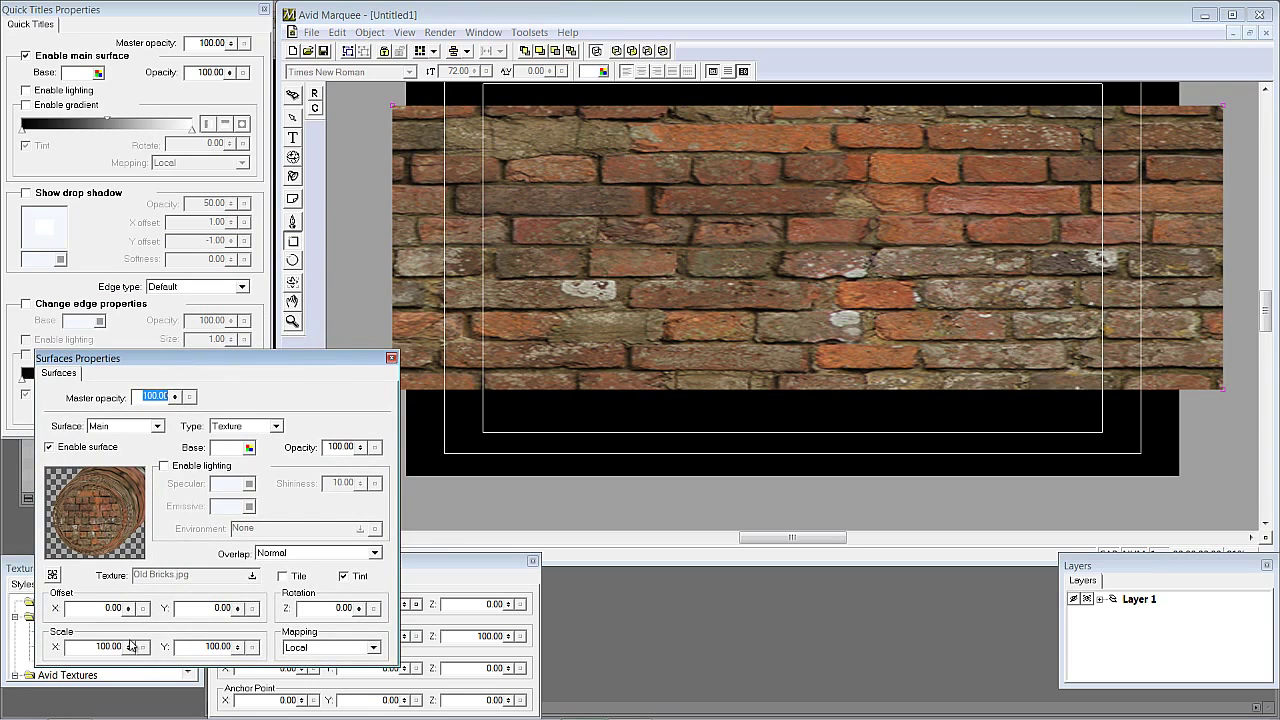
{"action": "left_click_drag", "start_coordinate": [128, 647], "coordinate": [130, 685]}
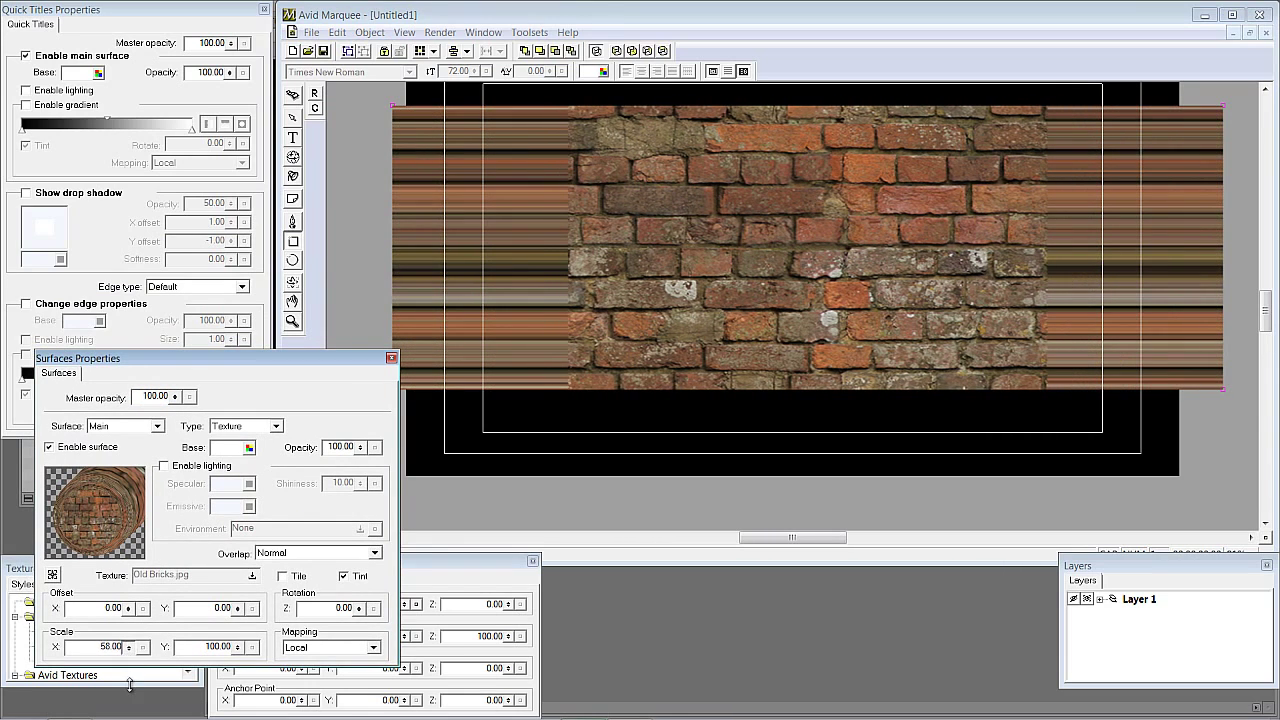
{"action": "left_click", "coordinate": [282, 576]}
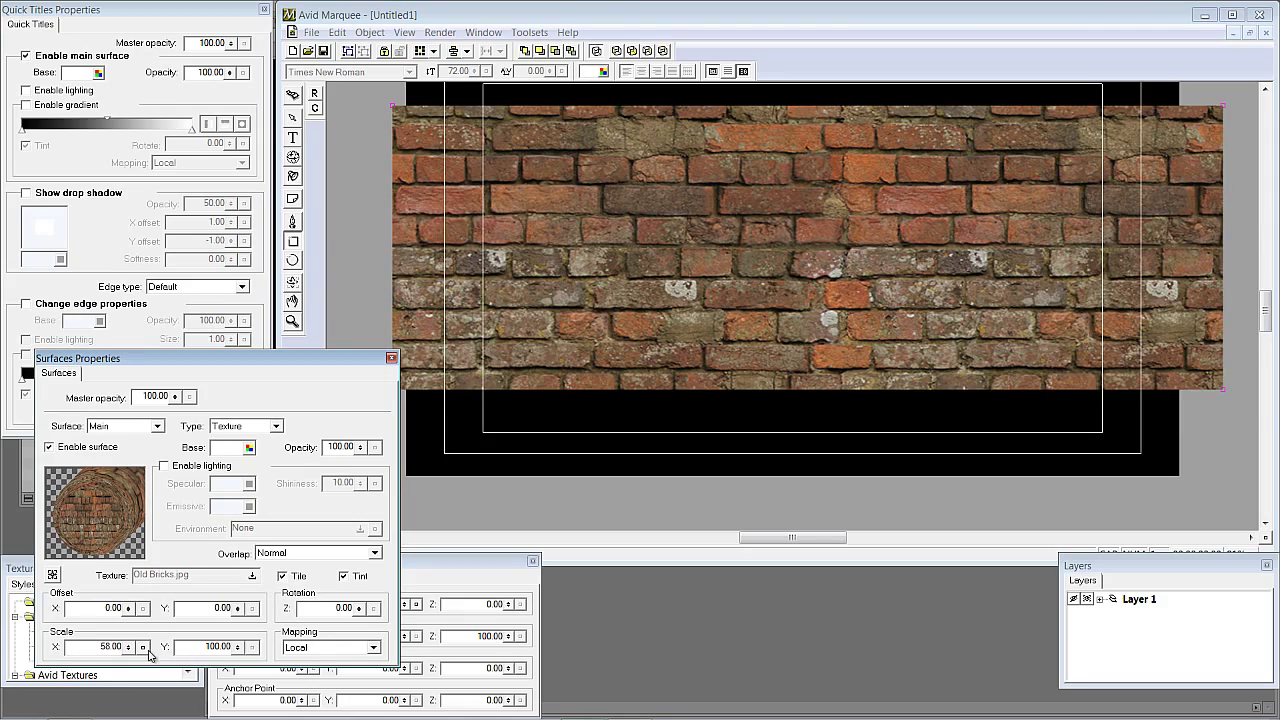
Scale the tiled brick texture to 16 in X and 43.33 in Y, and move the properties window clear of the Transform Properties.
{"action": "left_click_drag", "start_coordinate": [128, 647], "coordinate": [140, 668]}
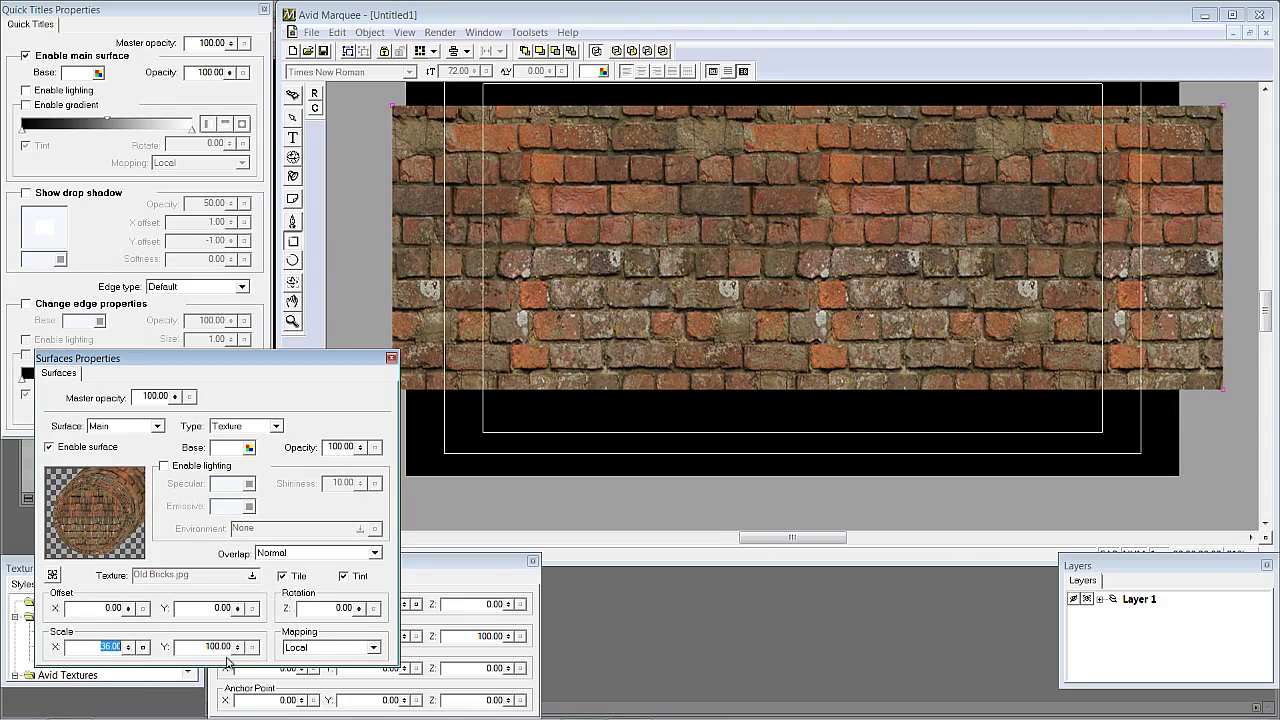
{"action": "left_click_drag", "start_coordinate": [237, 647], "coordinate": [237, 703]}
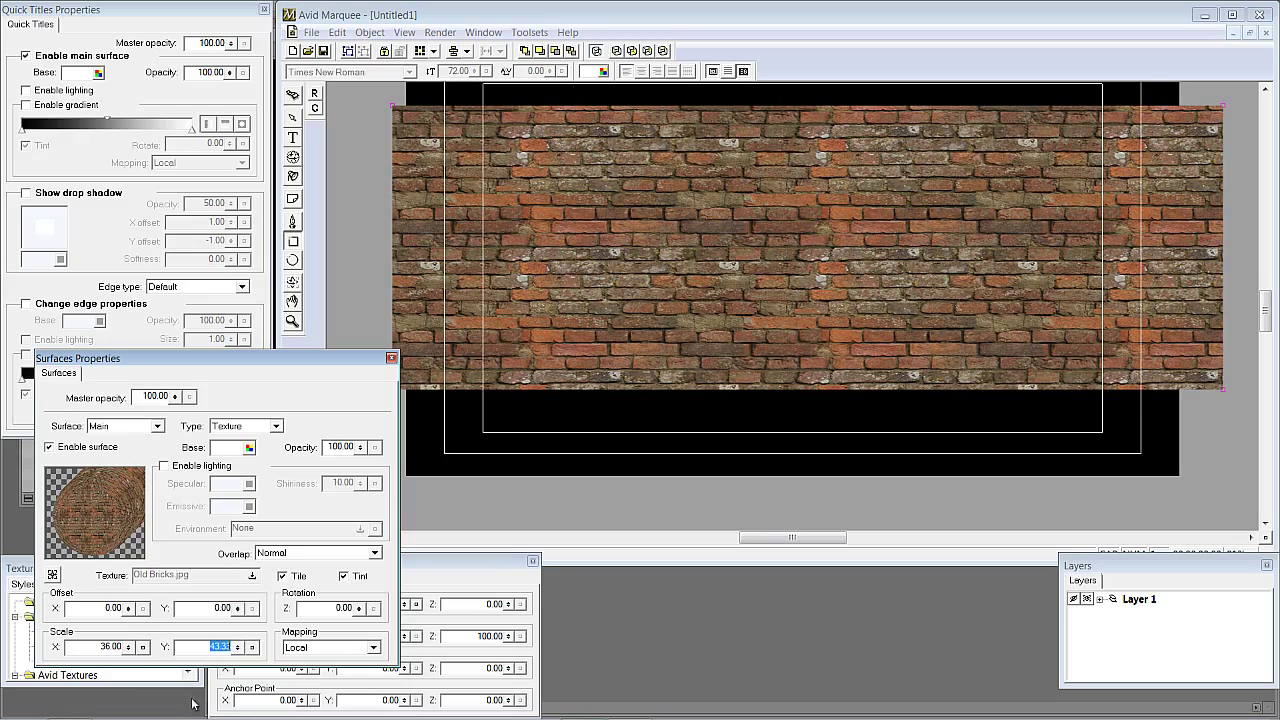
{"action": "left_click_drag", "start_coordinate": [128, 647], "coordinate": [138, 668]}
{"action": "left_click_drag", "start_coordinate": [332, 367], "coordinate": [278, 177]}
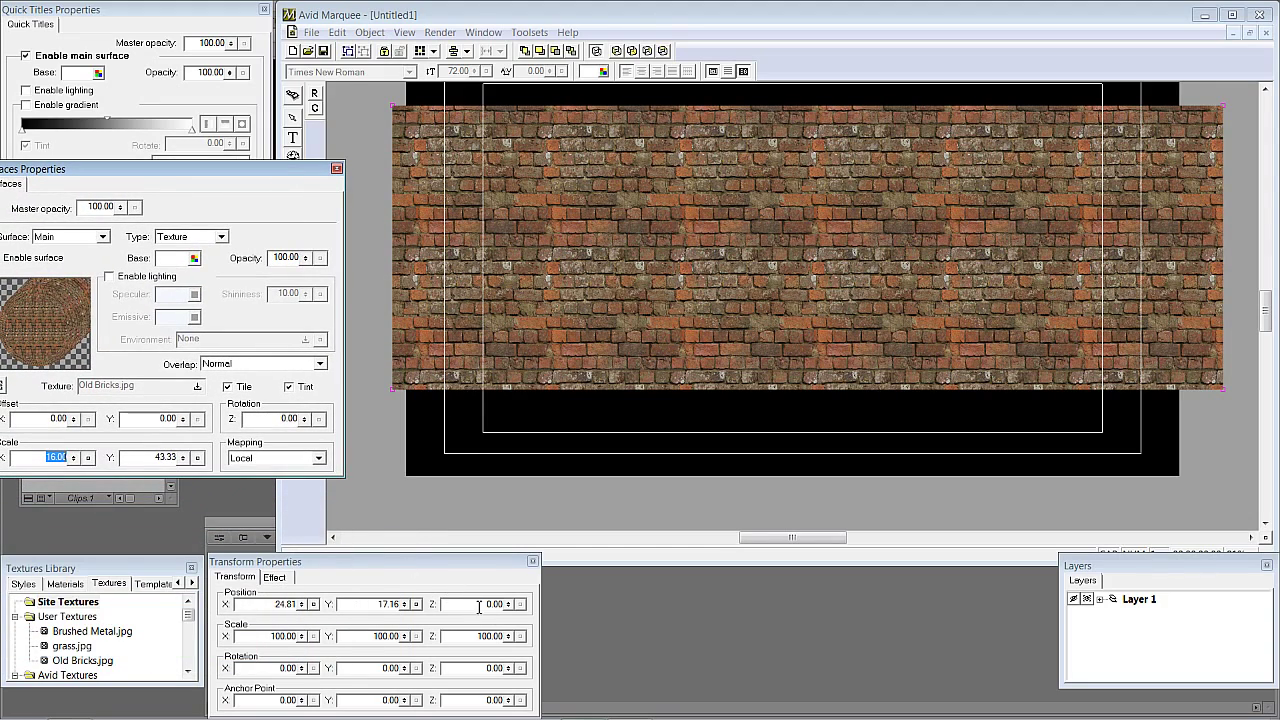
Push the brick rectangle back to Z -230.67 and check its distance behind the title from the top view.
{"action": "mouse_move", "coordinate": [508, 604]}
{"action": "left_mouse_down"}
{"action": "mouse_move", "coordinate": [511, 716]}
{"action": "mouse_move", "coordinate": [530, 600]}
{"action": "mouse_move", "coordinate": [513, 605]}
{"action": "mouse_move", "coordinate": [504, 692]}
{"action": "mouse_move", "coordinate": [518, 610]}
{"action": "mouse_move", "coordinate": [517, 660]}
{"action": "mouse_move", "coordinate": [518, 622]}
{"action": "left_mouse_up"}
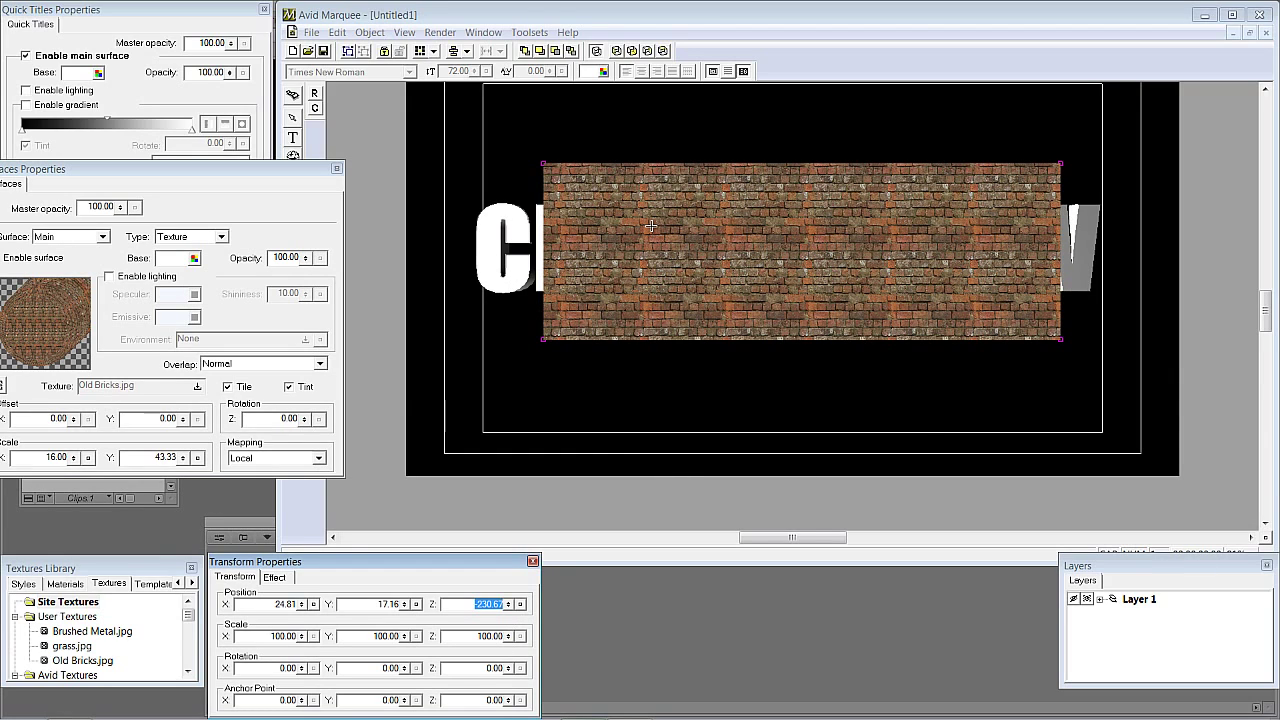
{"action": "left_click", "coordinate": [294, 118]}
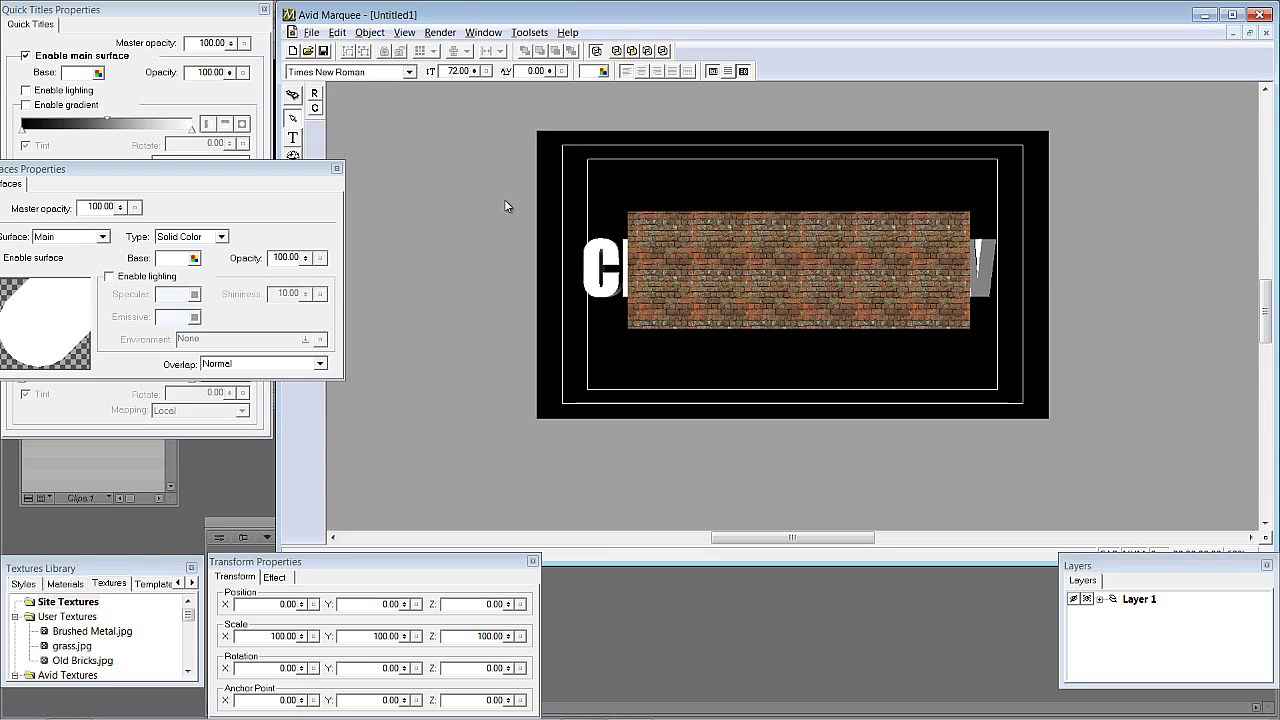
{"action": "key", "text": "ctrl+4"}
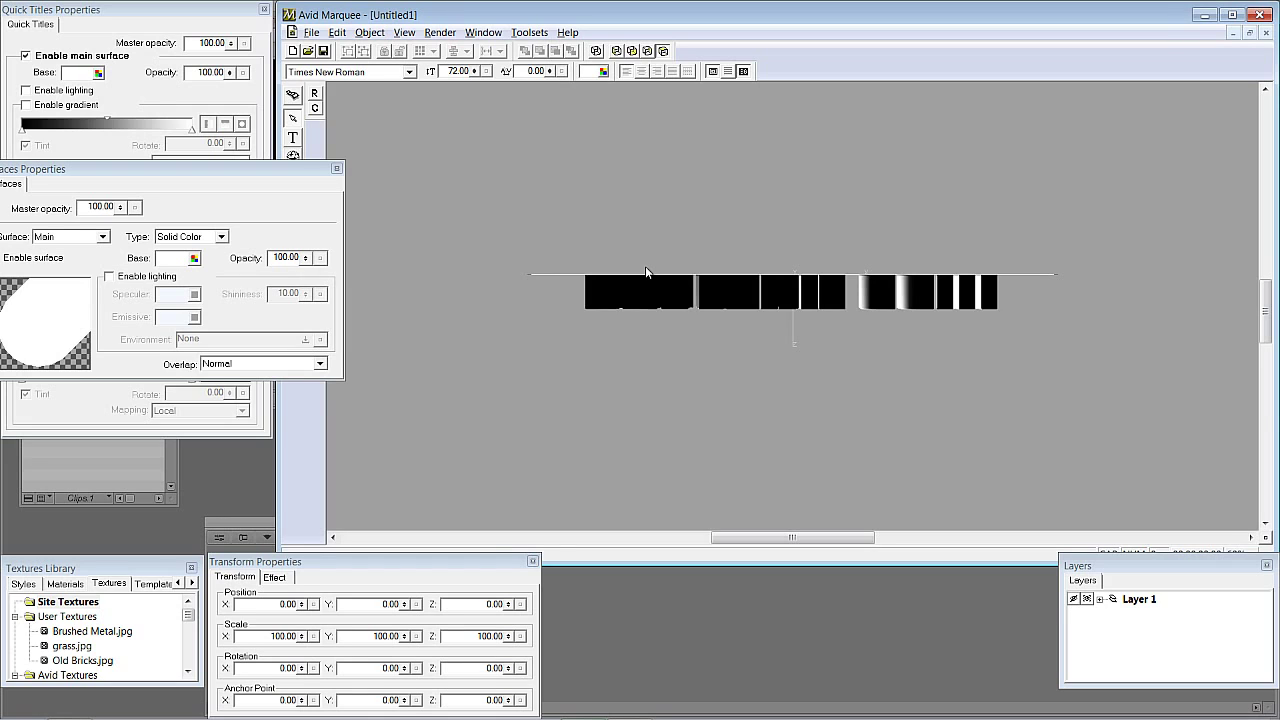
{"action": "scroll", "coordinate": [645, 266], "scroll_direction": "down", "scroll_amount": 3}
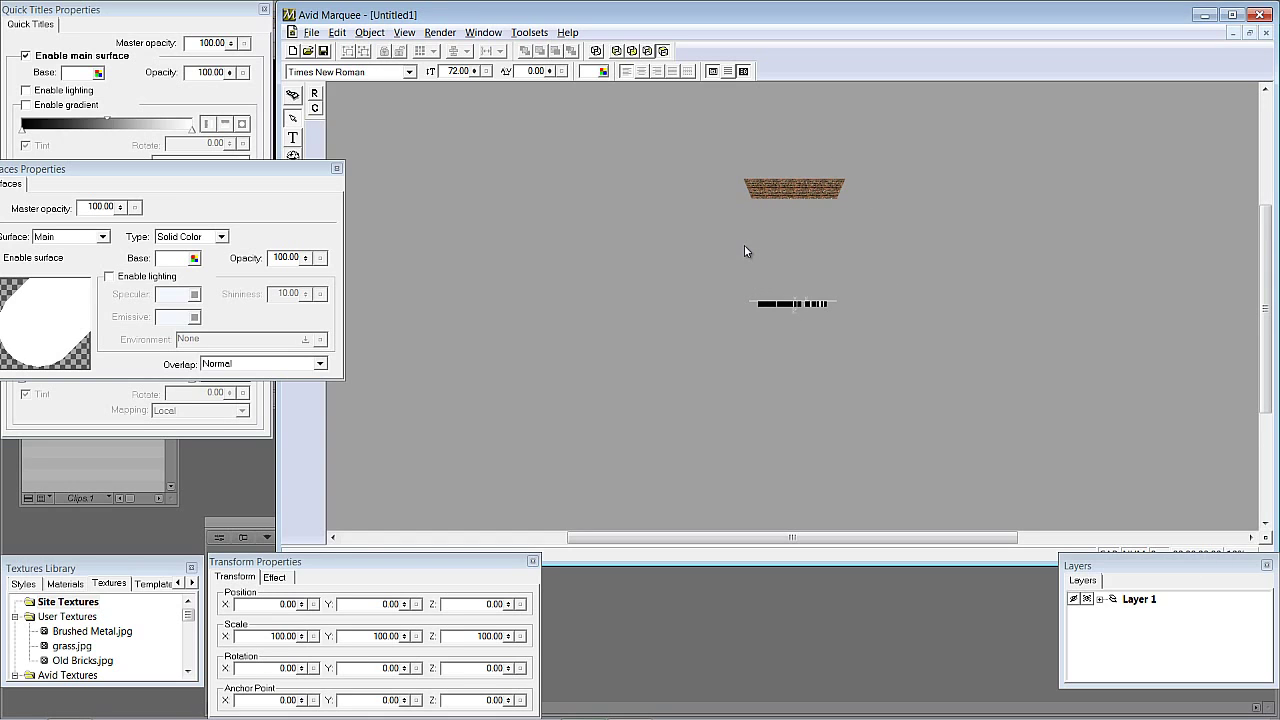
{"action": "scroll", "coordinate": [744, 251], "scroll_direction": "up", "scroll_amount": 3}
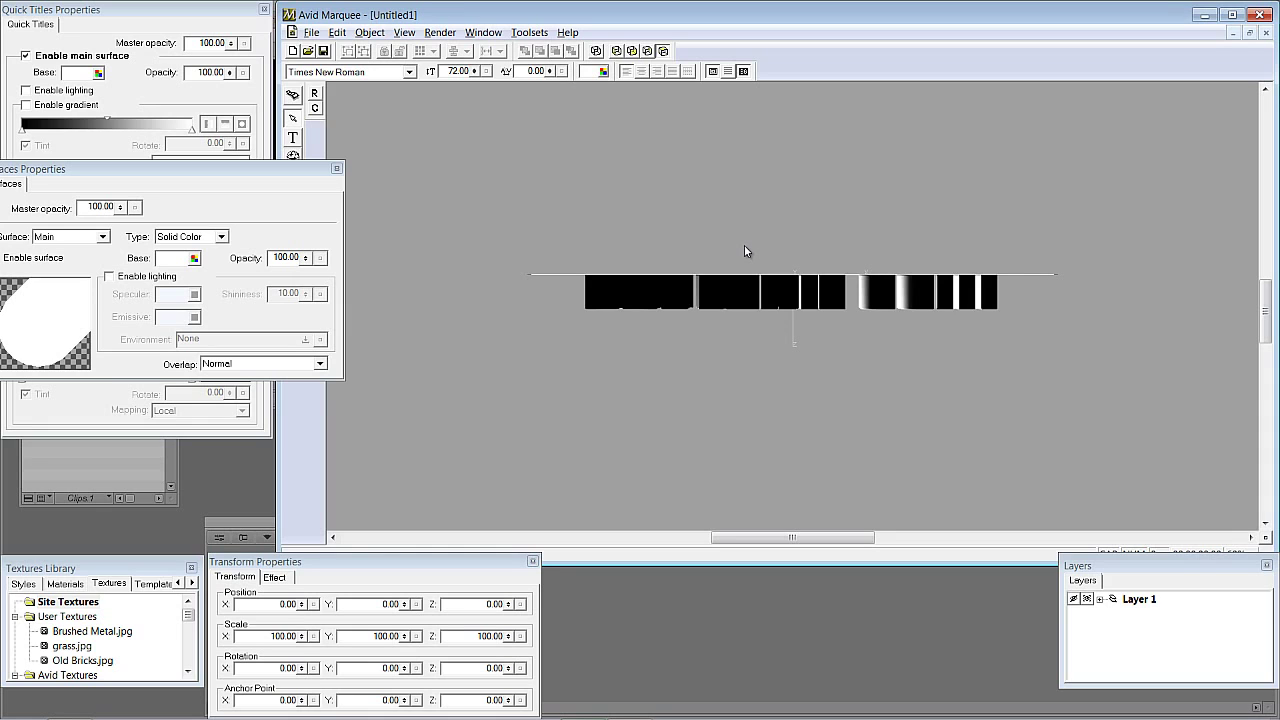
{"action": "key", "text": "Home"}
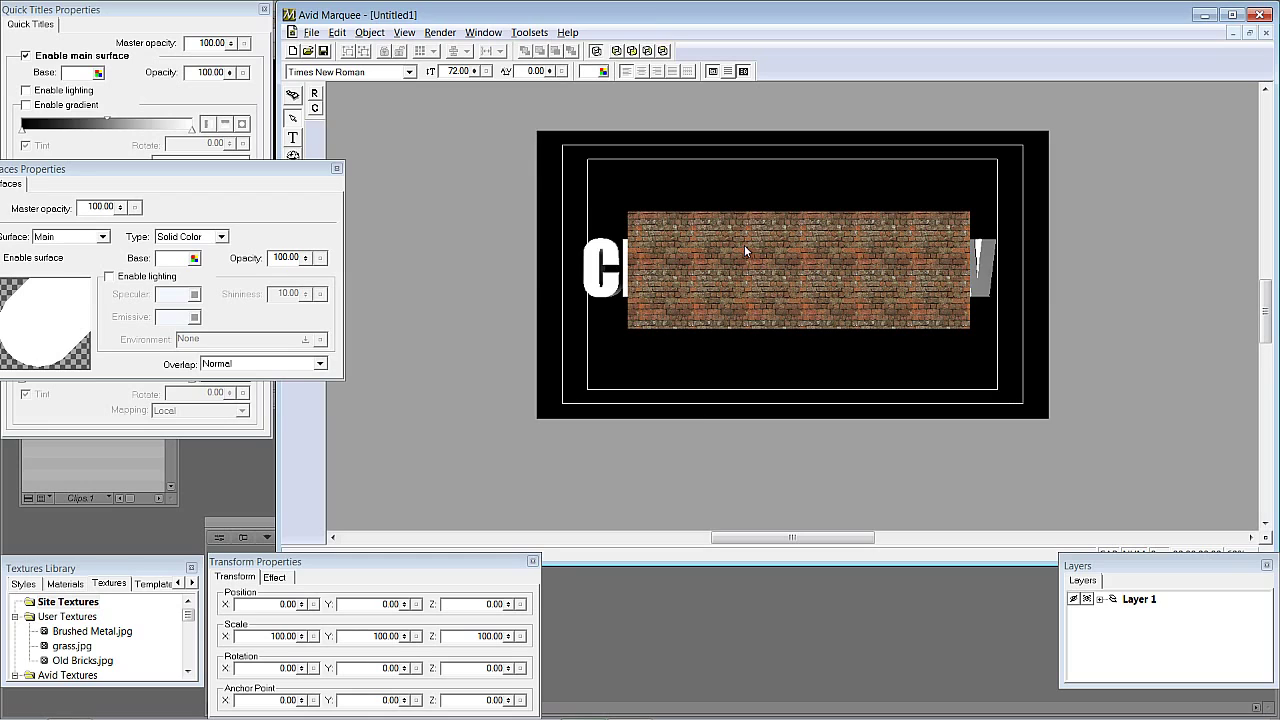
Bring the CREATIVE COW title forward, in front of the brick rectangle.
{"action": "left_click", "coordinate": [605, 284]}
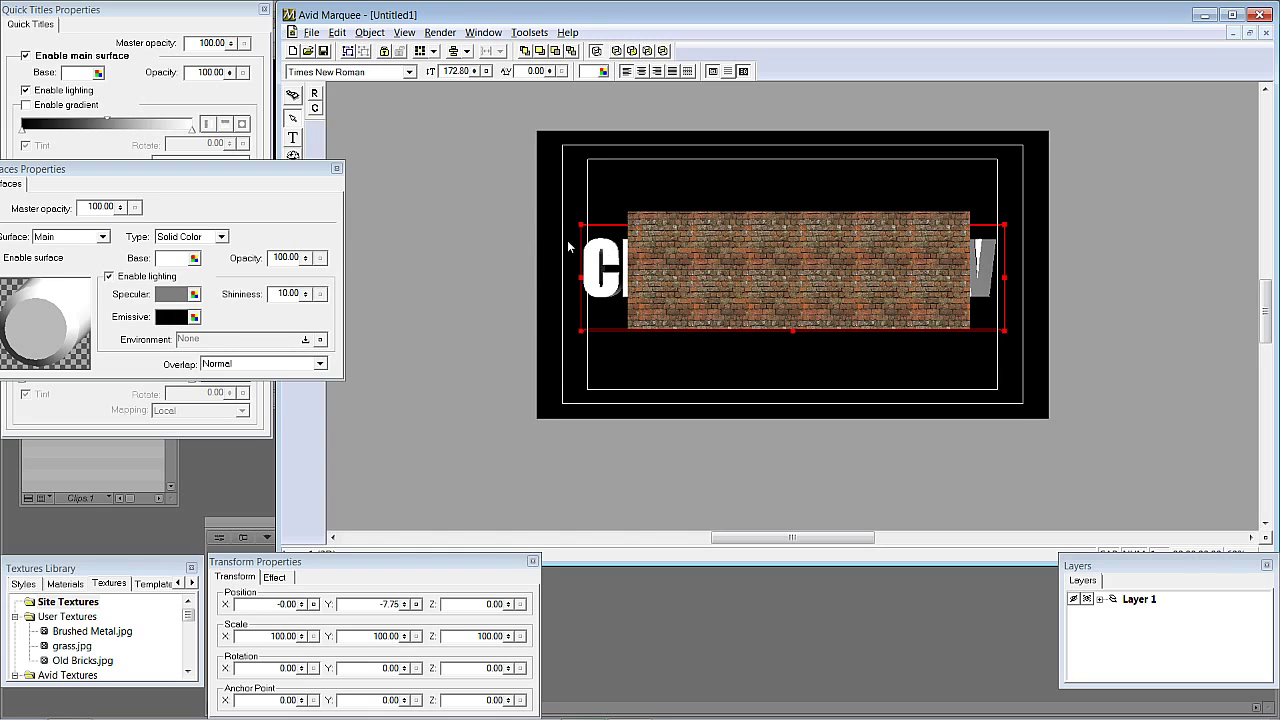
{"action": "left_click", "coordinate": [367, 32]}
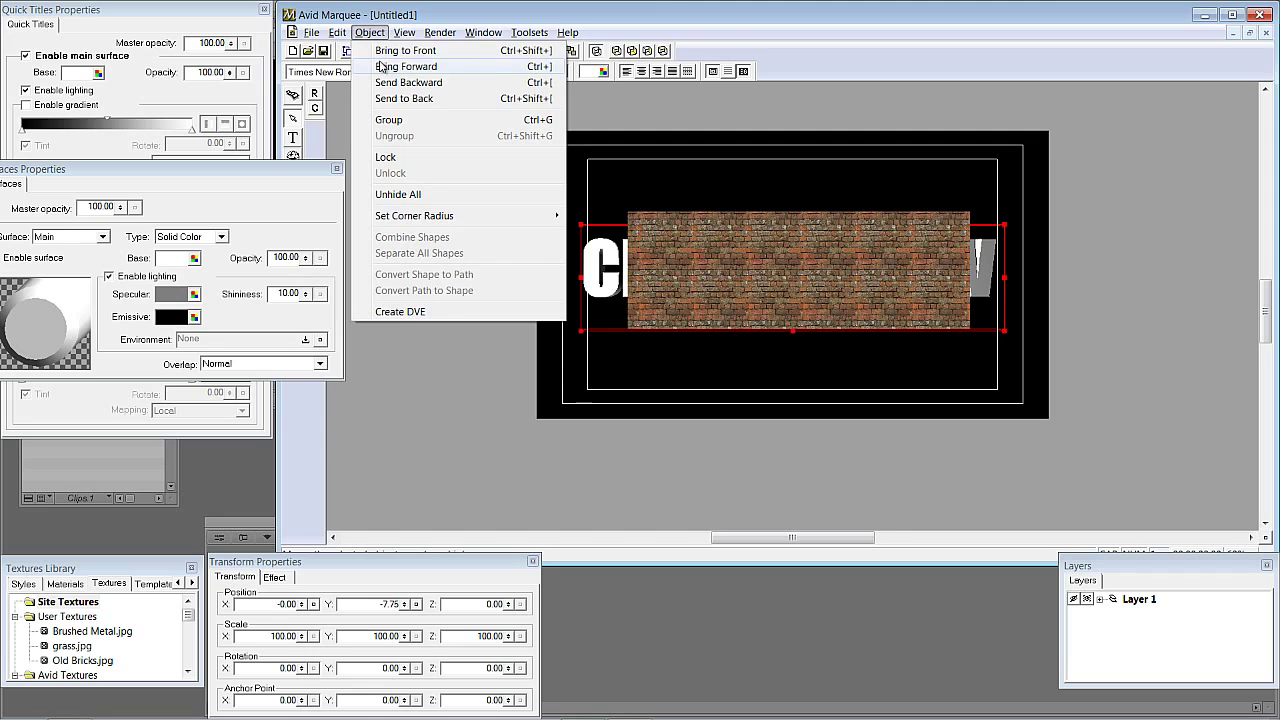
{"action": "left_click", "coordinate": [380, 66]}
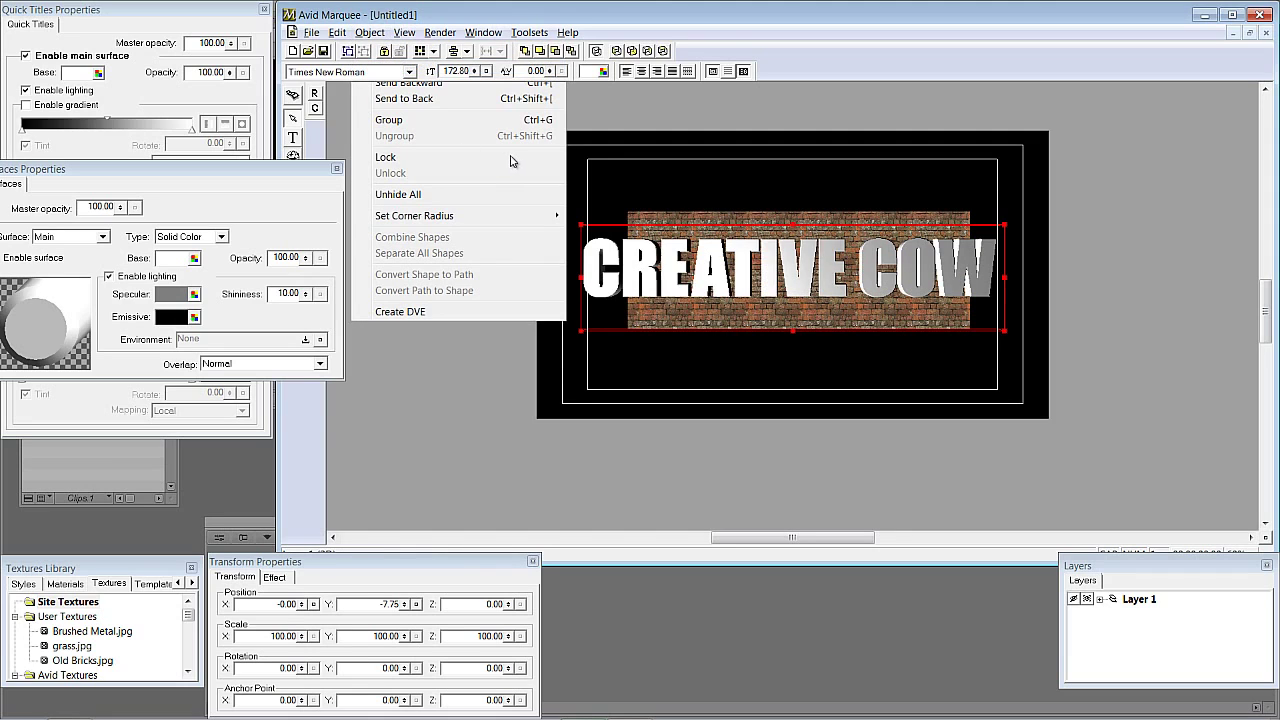
Set the brick rectangle's Z position to 0 and deselect it.
{"action": "left_click", "coordinate": [697, 220]}
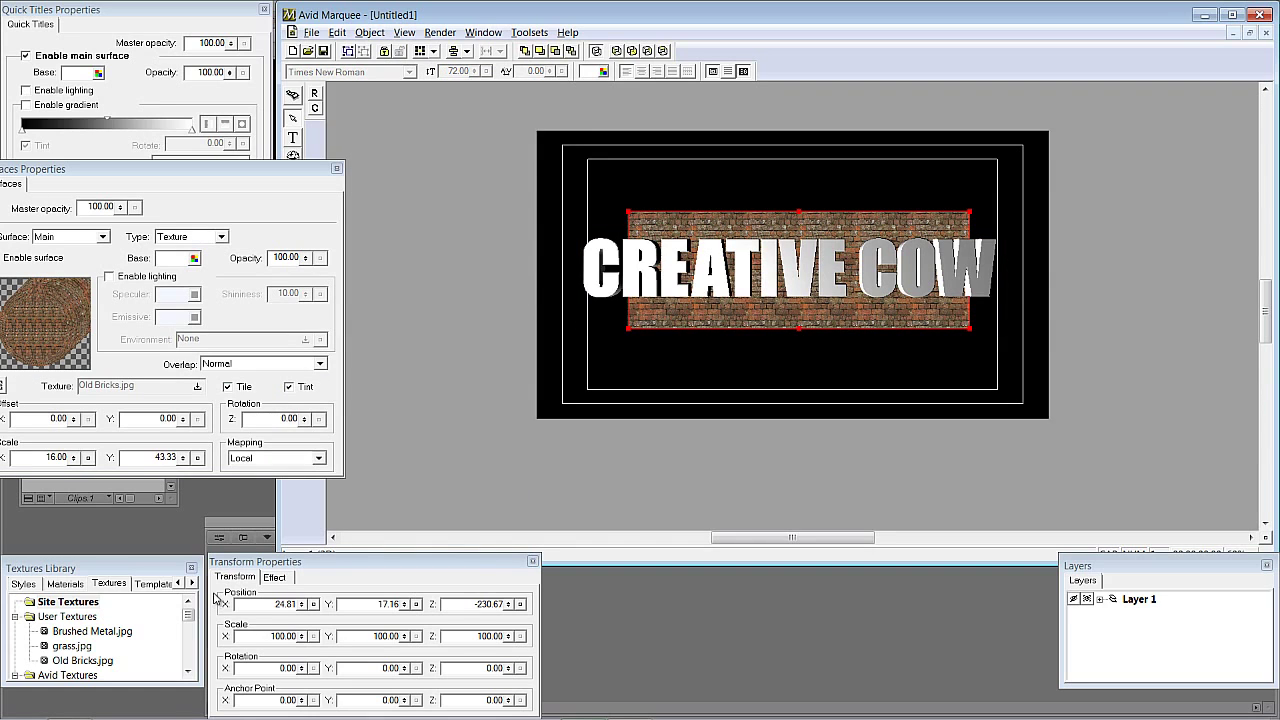
{"action": "left_click_drag", "start_coordinate": [471, 604], "coordinate": [548, 602]}
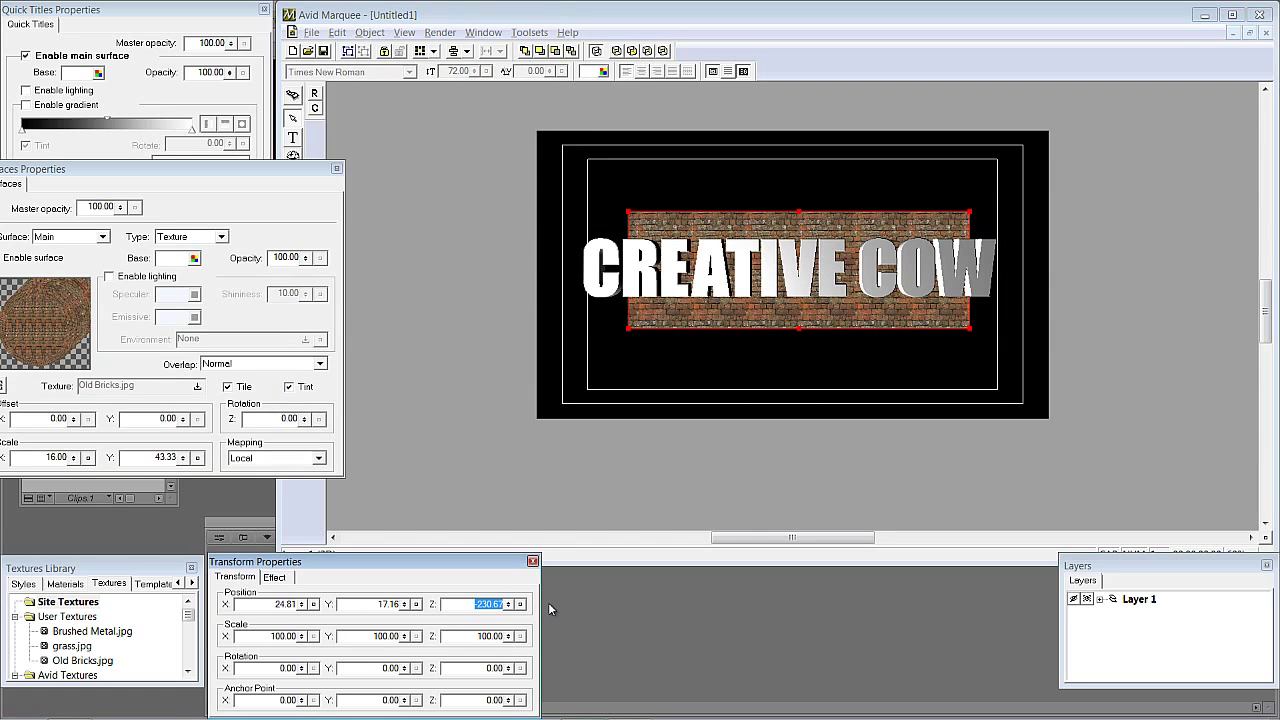
{"action": "type", "text": "0"}
{"action": "key", "text": "Return"}
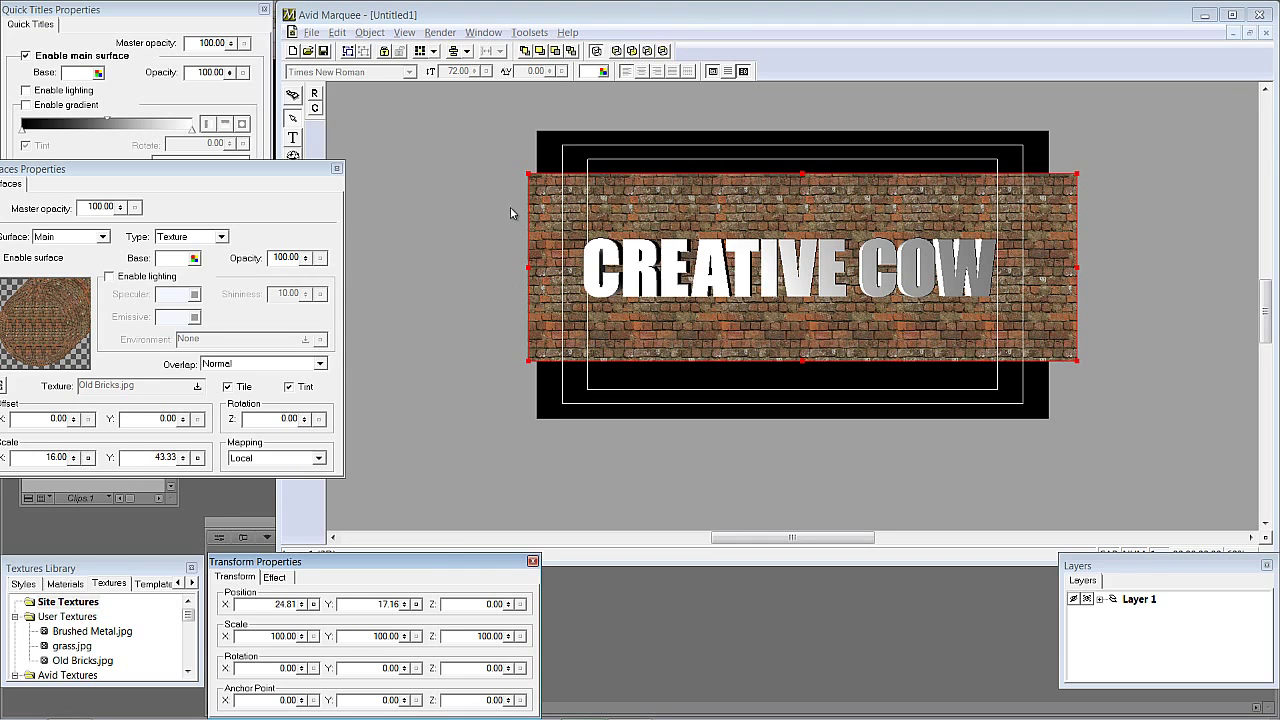
{"action": "left_click", "coordinate": [507, 133]}
{"action": "scroll", "coordinate": [507, 133], "scroll_direction": "up", "scroll_amount": 2}
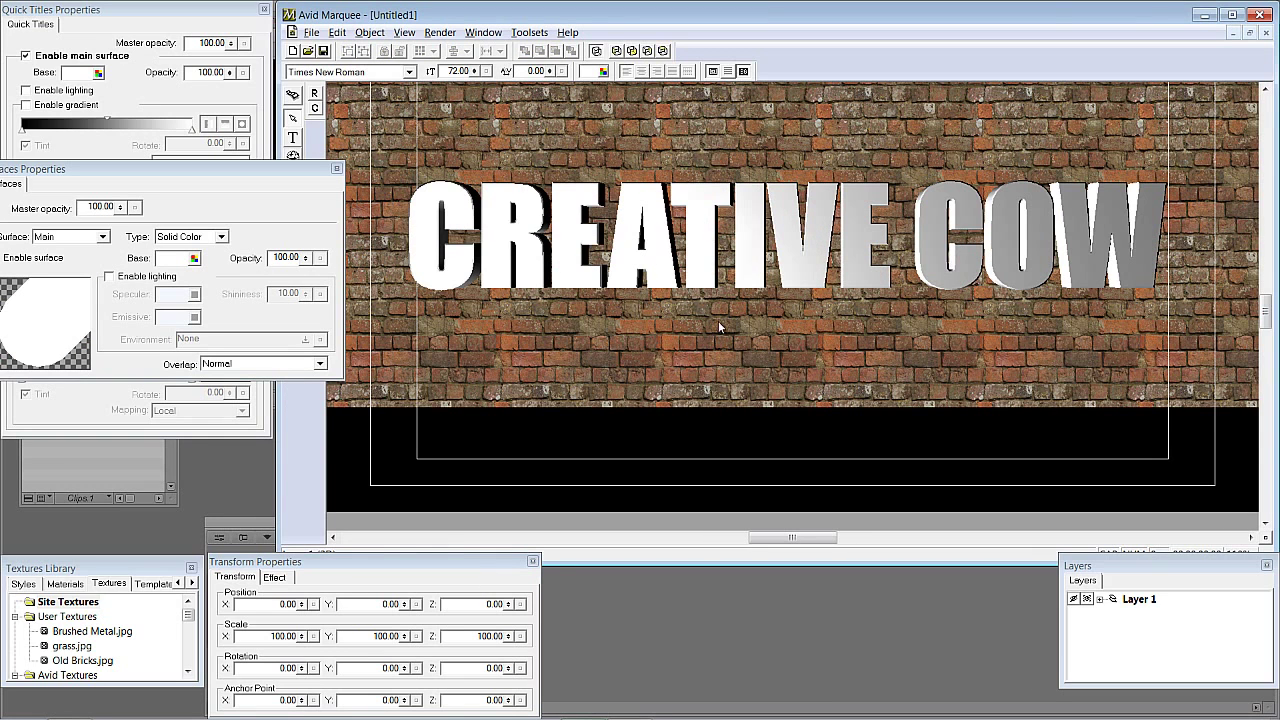
{"action": "left_click_drag", "start_coordinate": [1265, 312], "coordinate": [1265, 304]}
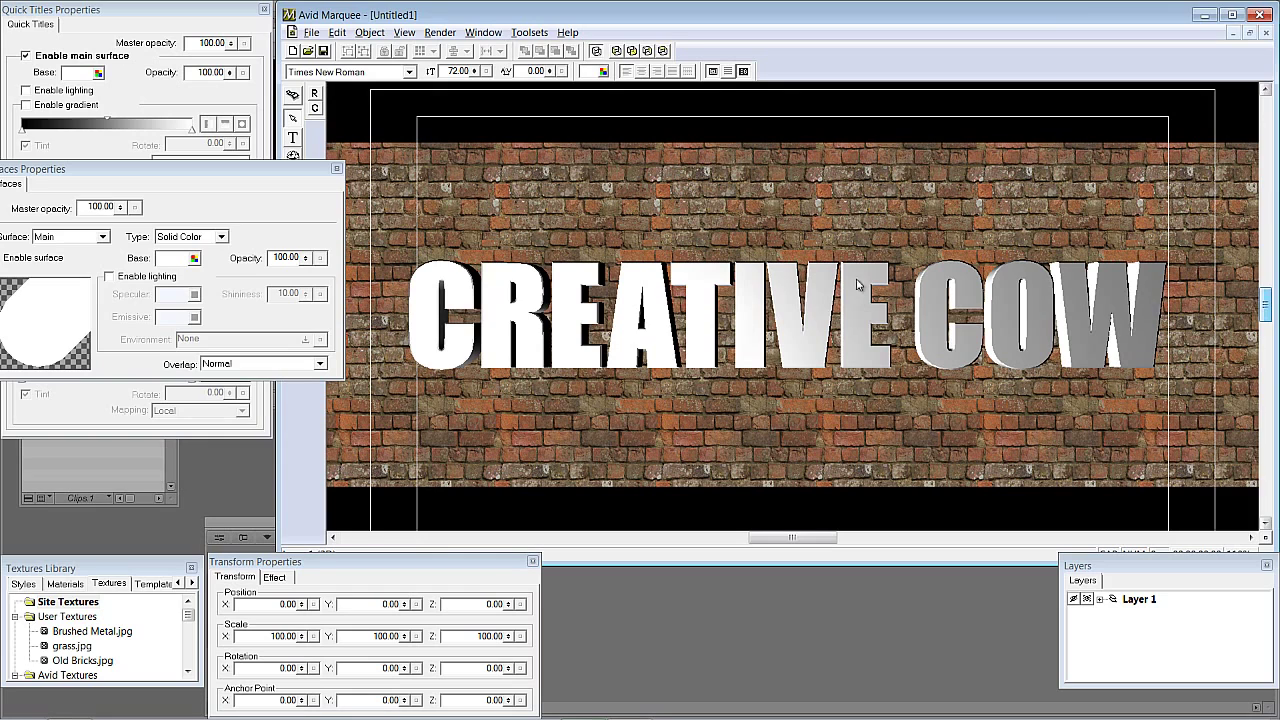
Close the Surfaces Properties and move the light up to just beneath the first E of CREATIVE.
{"action": "left_click", "coordinate": [334, 170]}
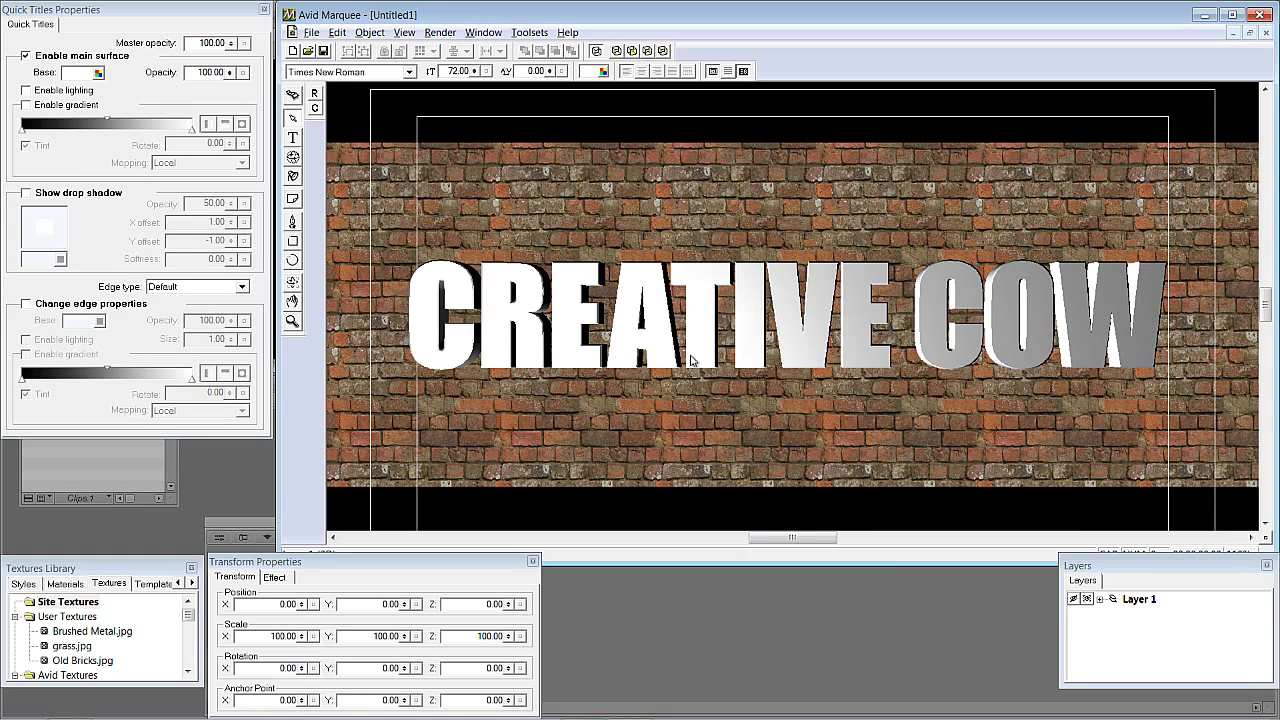
{"action": "left_click", "coordinate": [297, 181]}
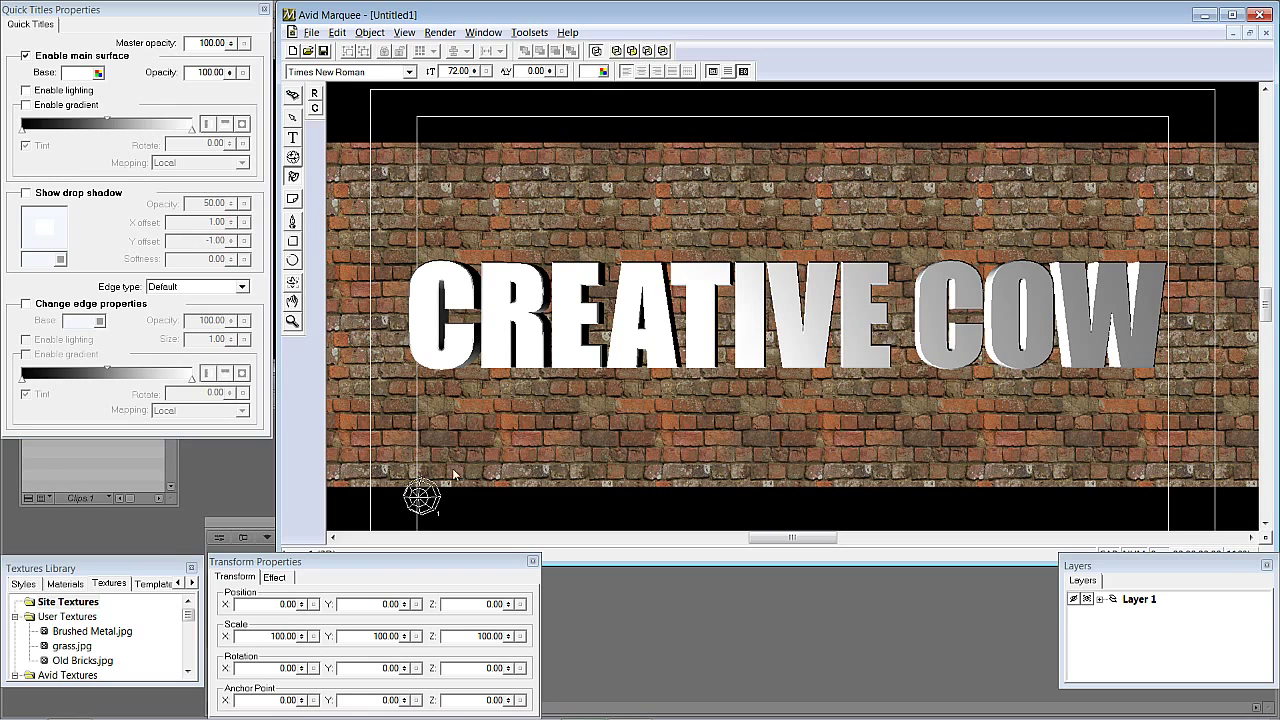
{"action": "mouse_move", "coordinate": [422, 497]}
{"action": "left_mouse_down"}
{"action": "mouse_move", "coordinate": [746, 246]}
{"action": "mouse_move", "coordinate": [1017, 347]}
{"action": "mouse_move", "coordinate": [486, 383]}
{"action": "mouse_move", "coordinate": [894, 263]}
{"action": "mouse_move", "coordinate": [551, 397]}
{"action": "mouse_move", "coordinate": [557, 380]}
{"action": "left_mouse_up"}
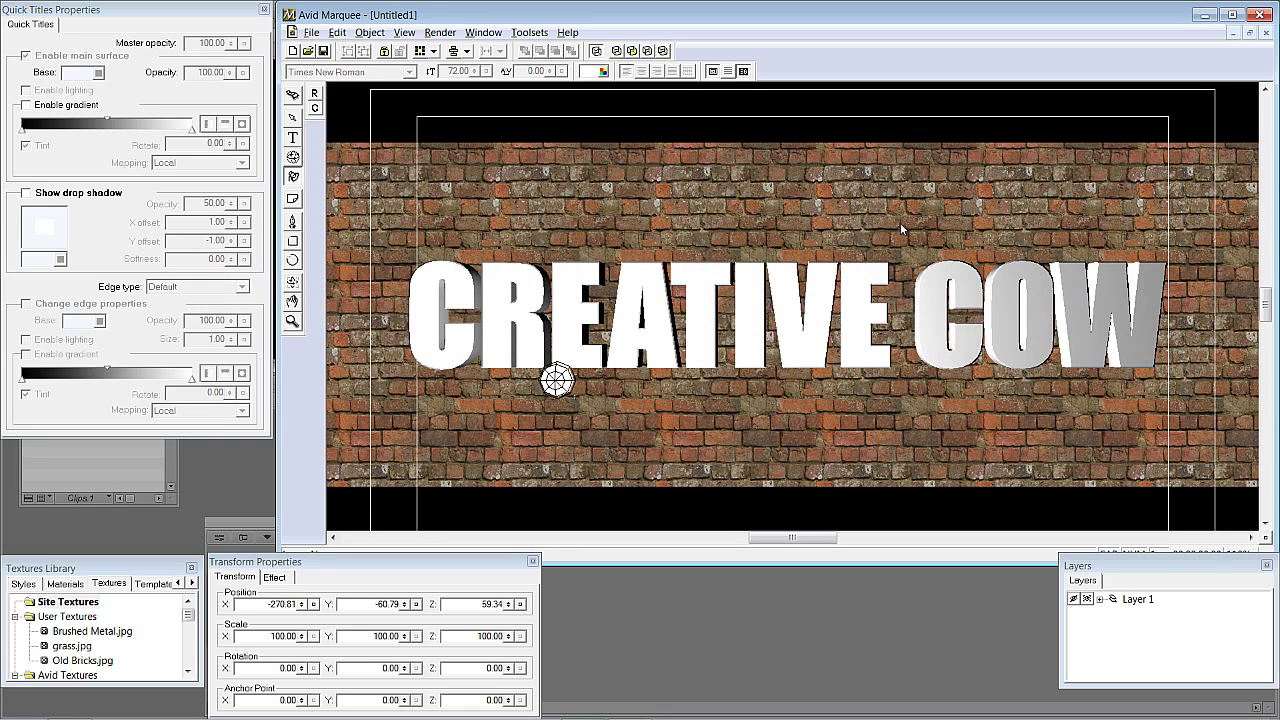
{"action": "left_click", "coordinate": [632, 178]}
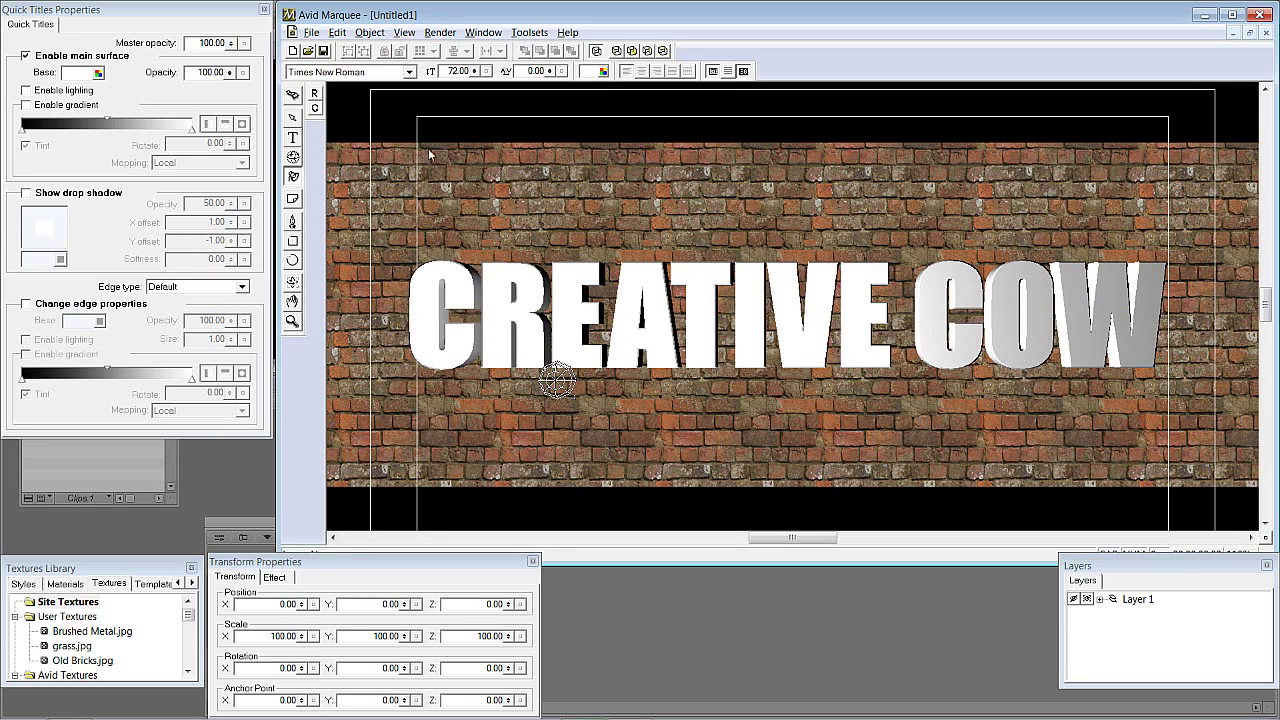
Enable lighting on the brick rectangle's main surface.
{"action": "left_click", "coordinate": [293, 118]}
{"action": "left_click", "coordinate": [491, 192]}
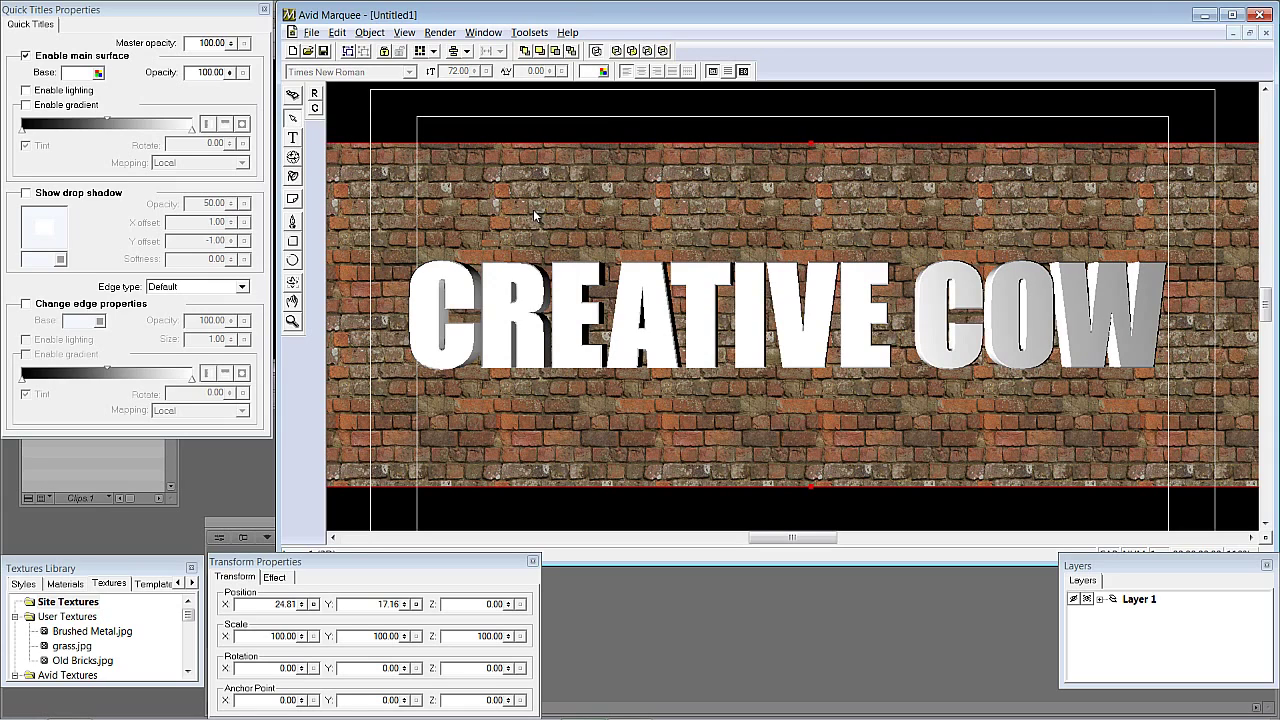
{"action": "left_click", "coordinate": [566, 318]}
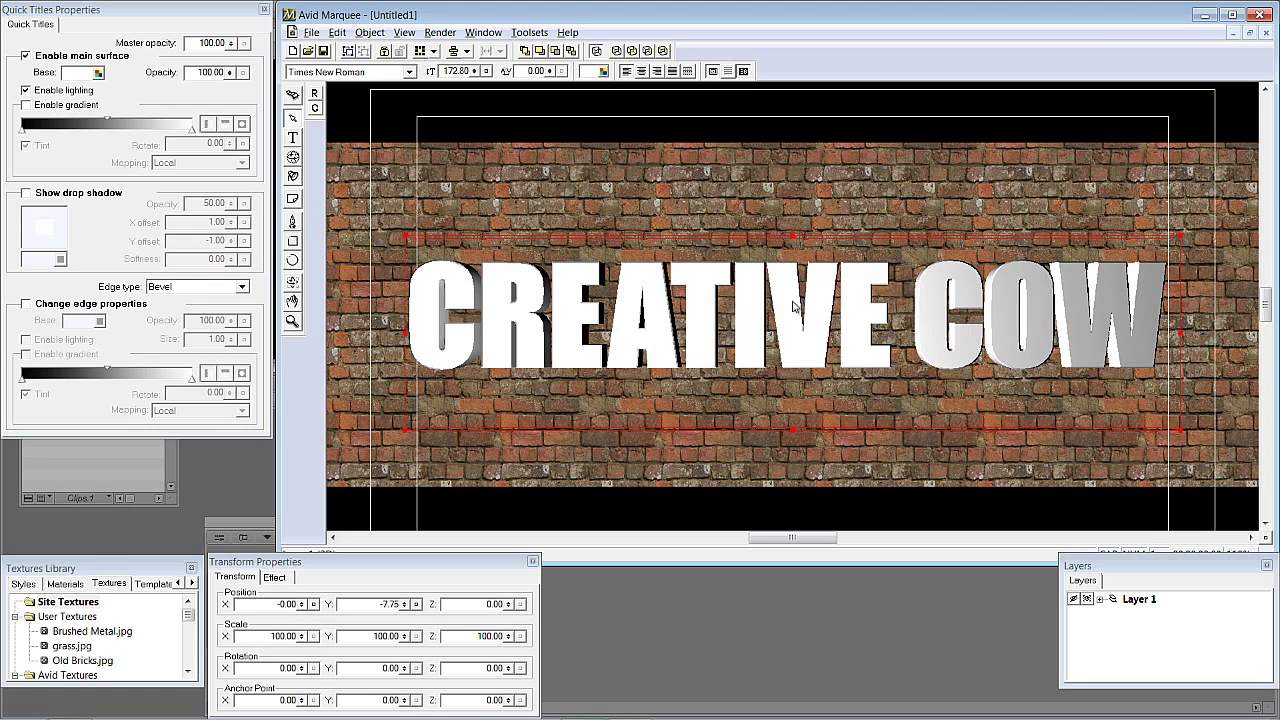
{"action": "left_click", "coordinate": [634, 165]}
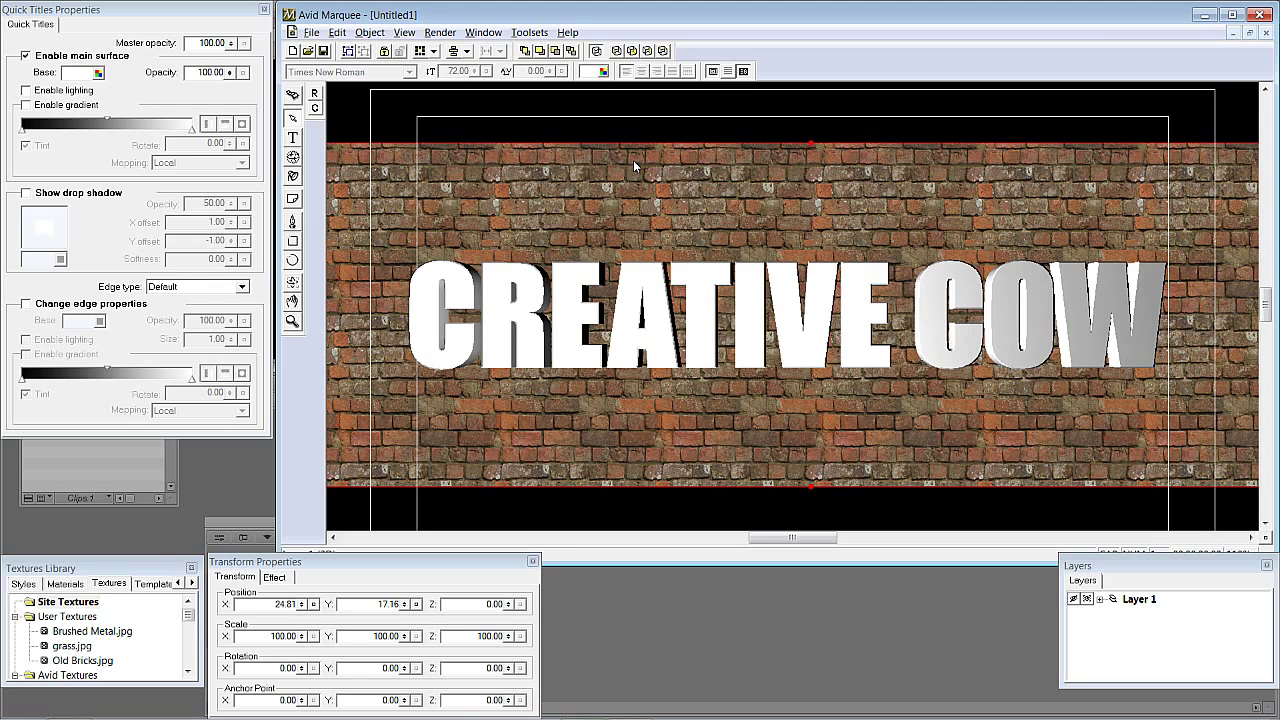
{"action": "left_click", "coordinate": [76, 91]}
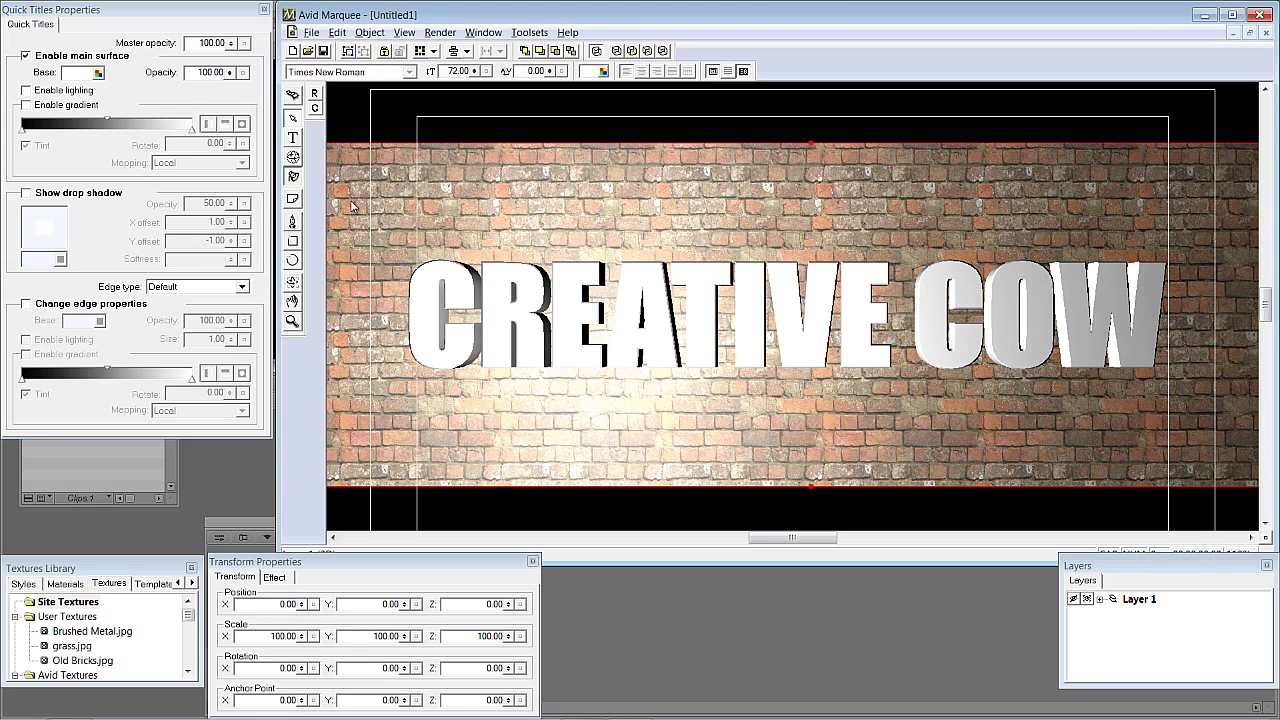
Move the light across to below the V of CREATIVE, over the lower part of the brick wall.
{"action": "left_click", "coordinate": [295, 176]}
{"action": "left_click_drag", "start_coordinate": [557, 380], "coordinate": [820, 420]}
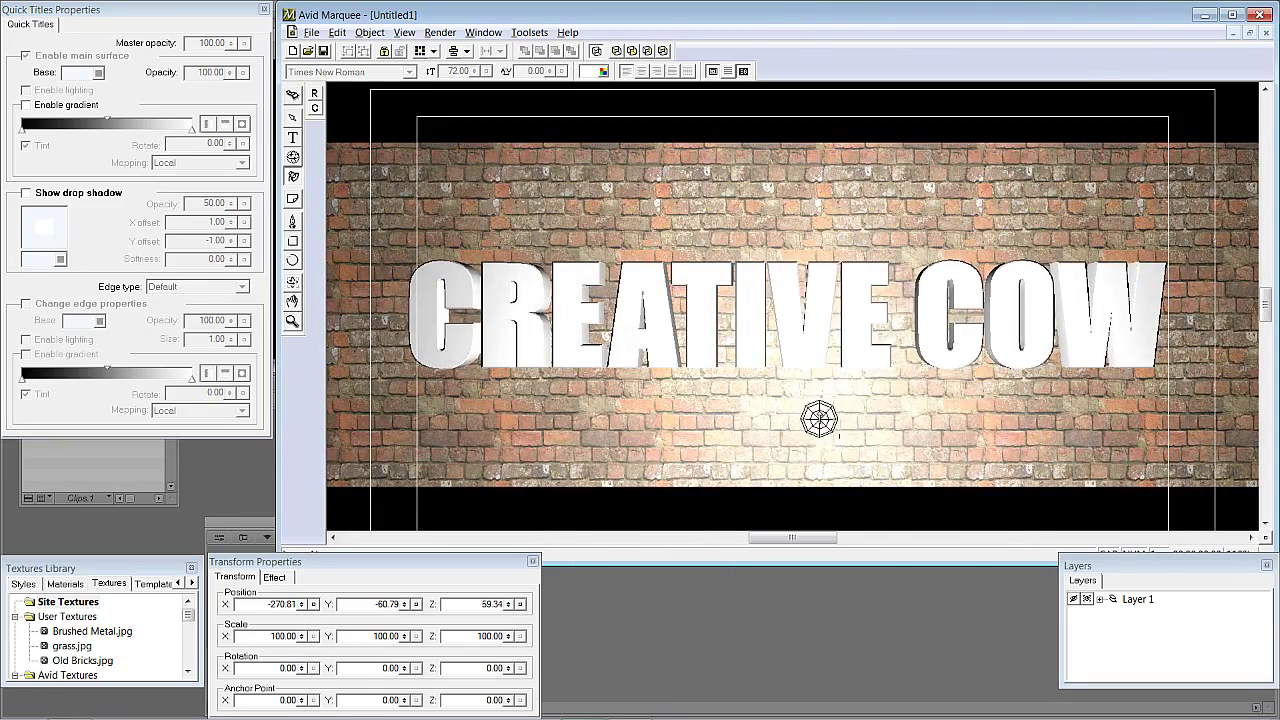
{"action": "left_click", "coordinate": [292, 117]}
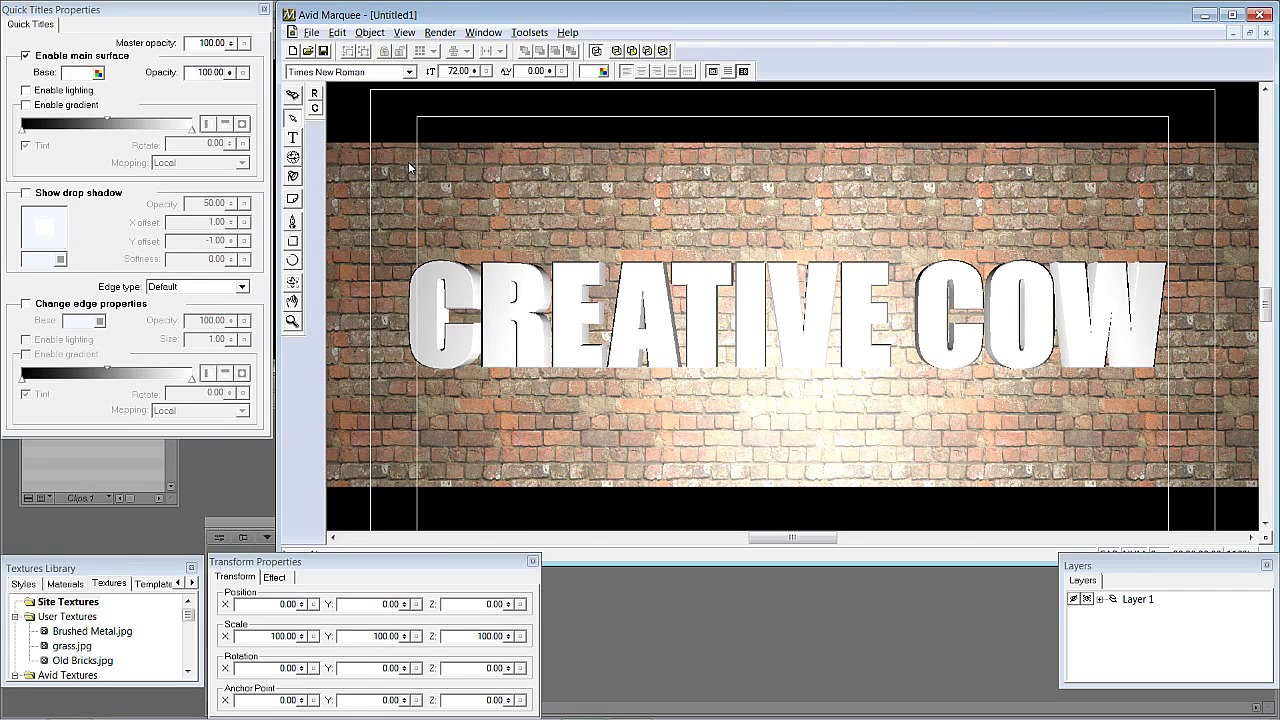
Set the brick rectangle's surface shininess to 100 and move the Surfaces Properties clear of the toolbox.
{"action": "left_click", "coordinate": [485, 33]}
{"action": "mouse_move", "coordinate": [540, 152]}
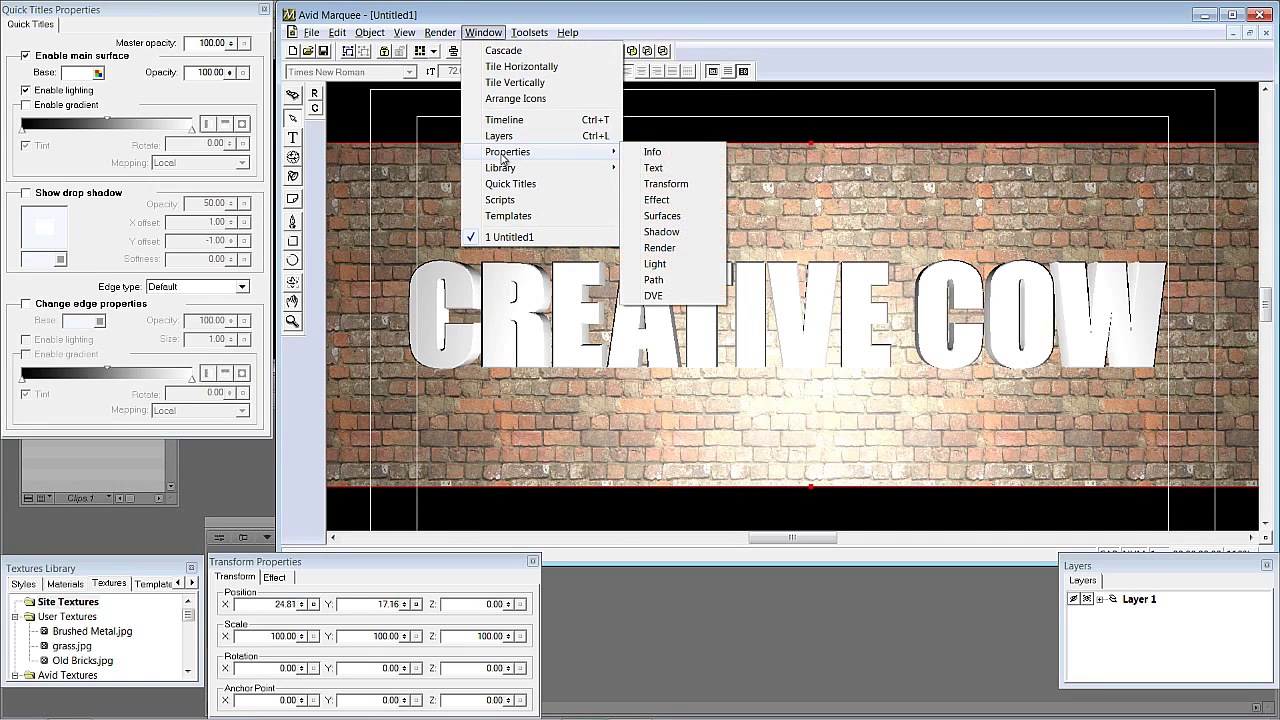
{"action": "left_click", "coordinate": [695, 215]}
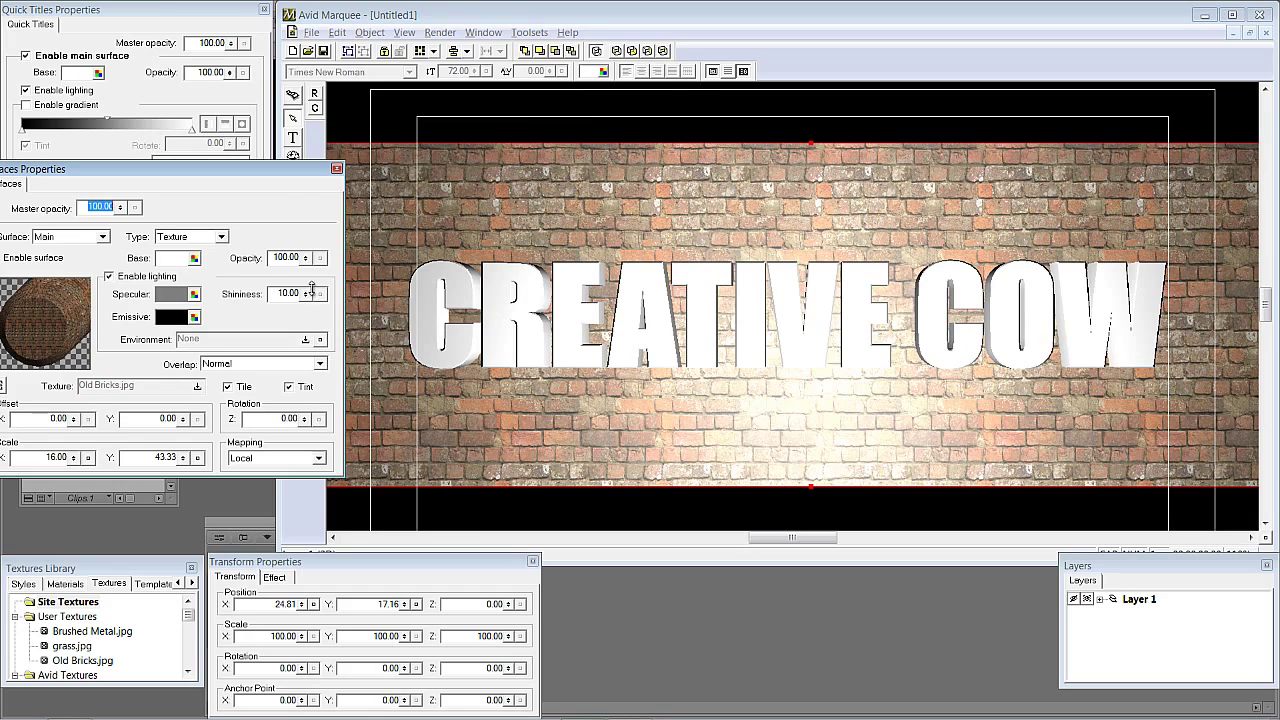
{"action": "left_click_drag", "start_coordinate": [306, 293], "coordinate": [361, 72]}
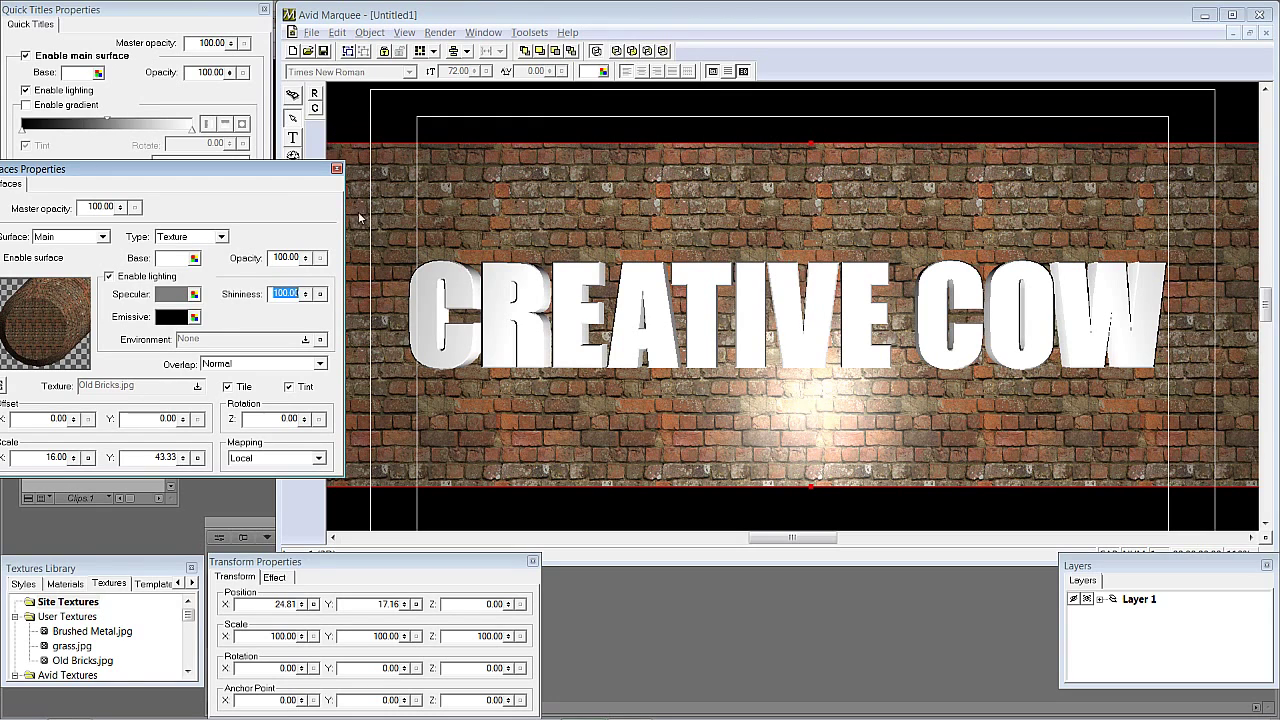
{"action": "left_click_drag", "start_coordinate": [312, 170], "coordinate": [332, 475]}
Change the light to Spot type and aim it from below the title's left end, at Y -256.39, onto the I of CREATIVE.
{"action": "left_click", "coordinate": [293, 176]}
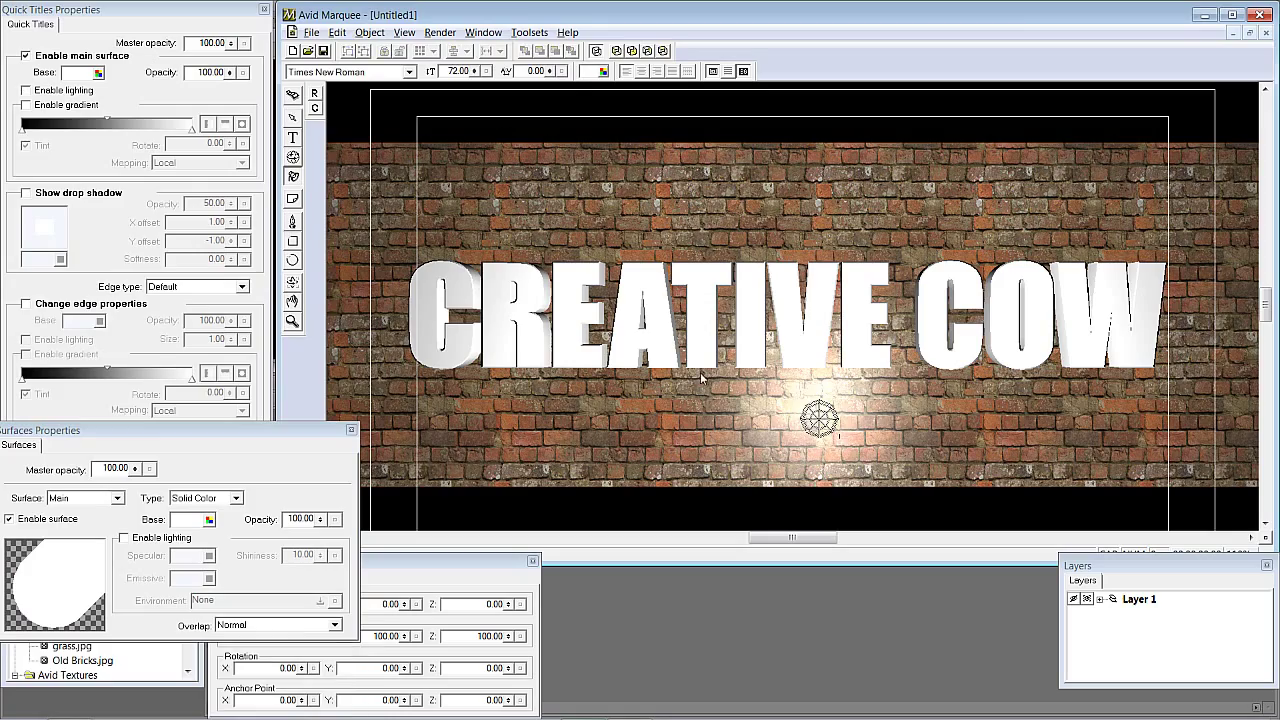
{"action": "left_click_drag", "start_coordinate": [818, 420], "coordinate": [595, 382]}
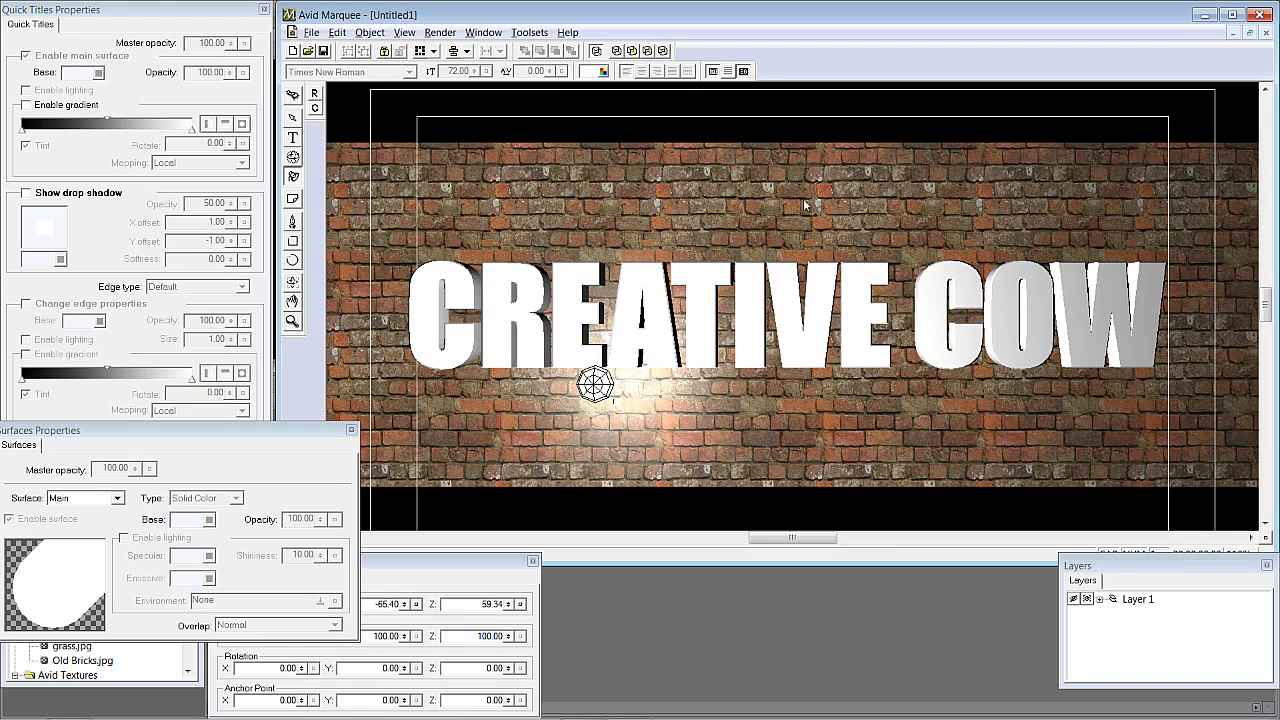
{"action": "right_click", "coordinate": [592, 383]}
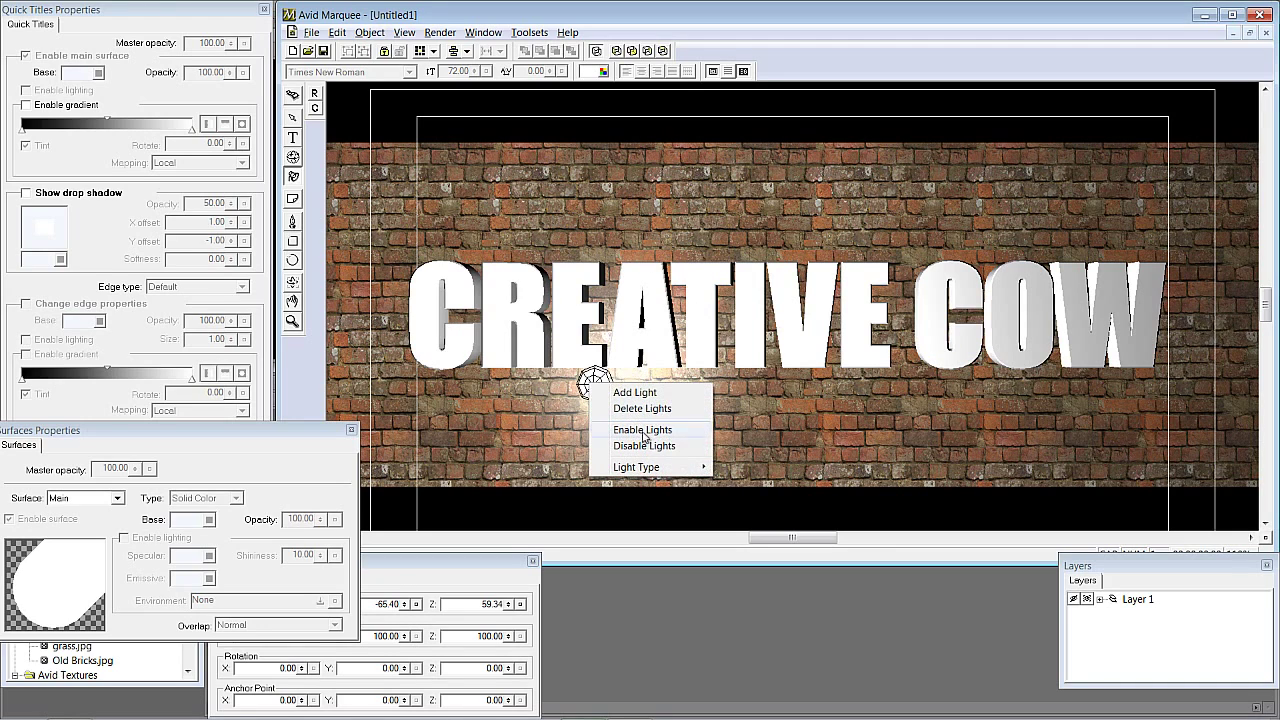
{"action": "mouse_move", "coordinate": [650, 468]}
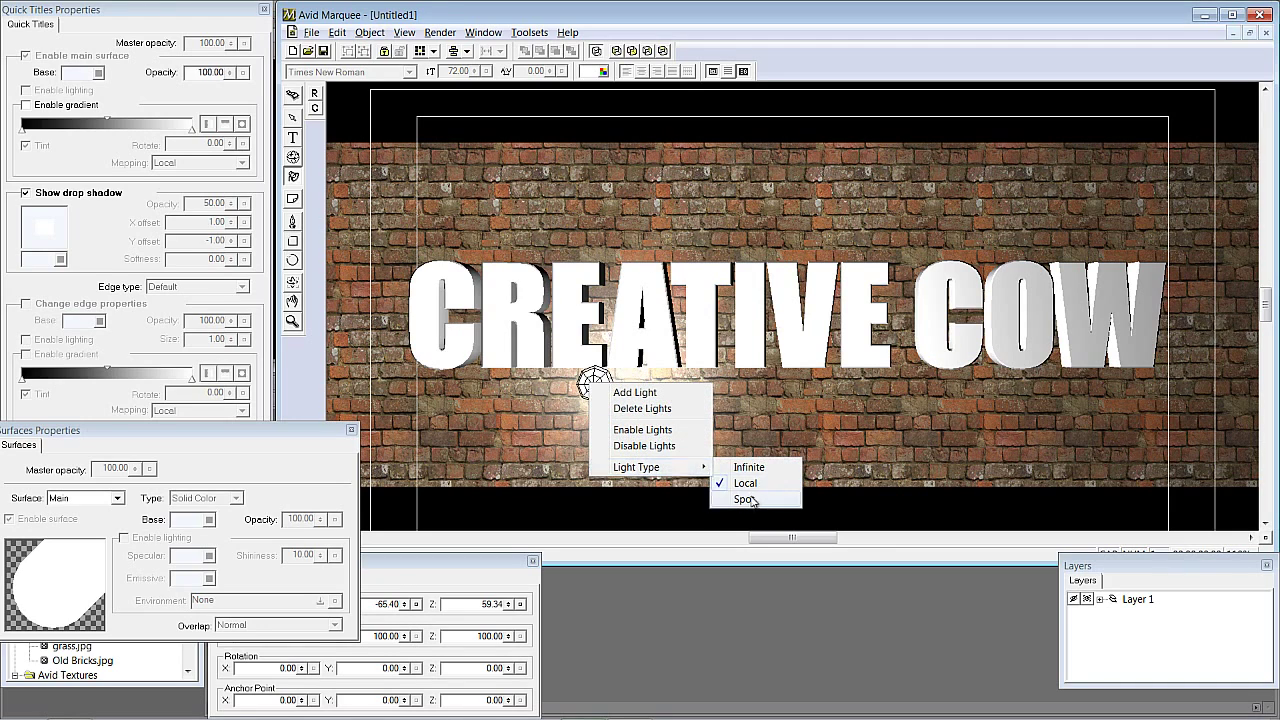
{"action": "left_click", "coordinate": [752, 502]}
{"action": "left_click_drag", "start_coordinate": [596, 386], "coordinate": [498, 556]}
{"action": "left_click_drag", "start_coordinate": [760, 345], "coordinate": [764, 302]}
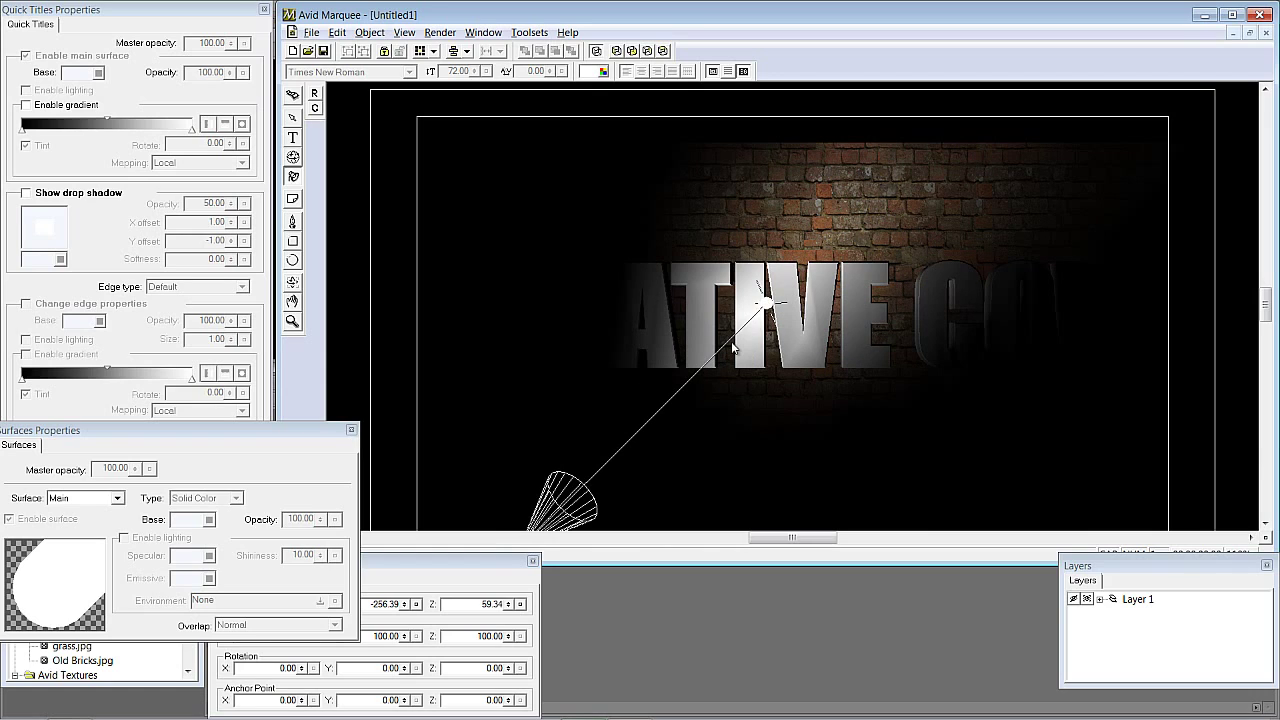
Add a drop shadow to the CREATIVE COW title with X offset 4.81, Y offset 5.02 and softness 65.83.
{"action": "left_click", "coordinate": [302, 122]}
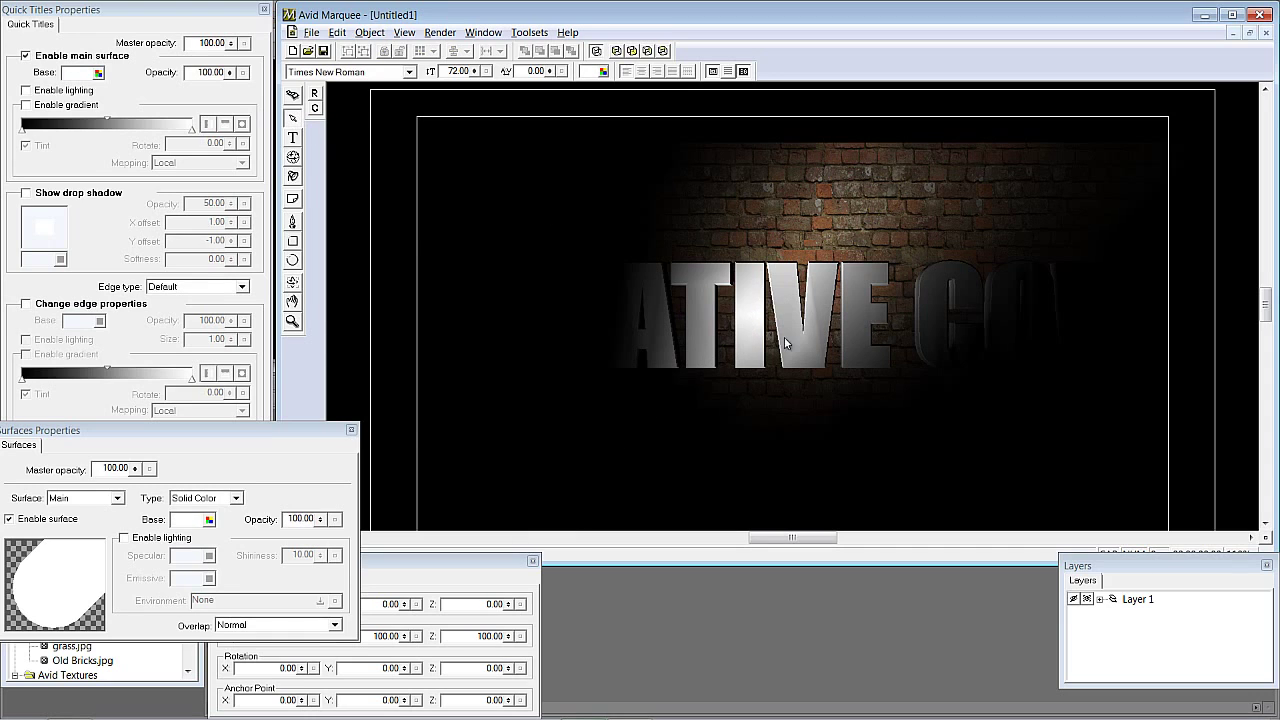
{"action": "left_click", "coordinate": [740, 309]}
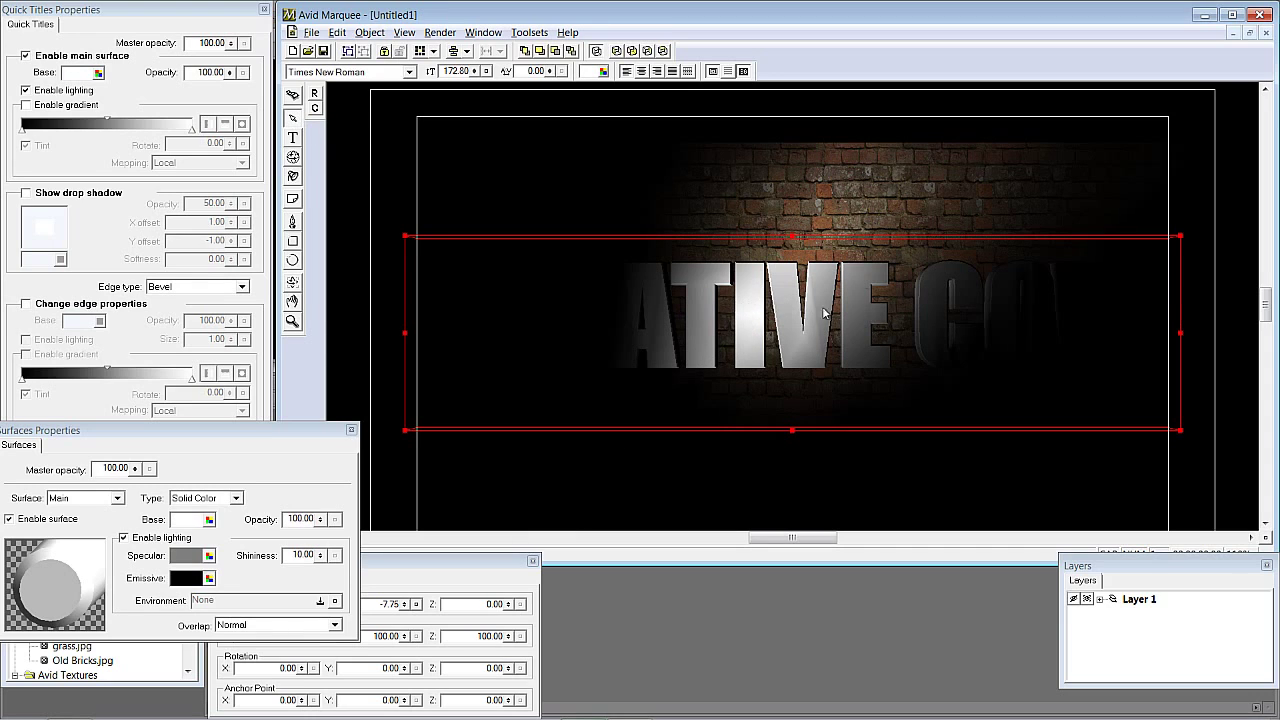
{"action": "left_click", "coordinate": [110, 199]}
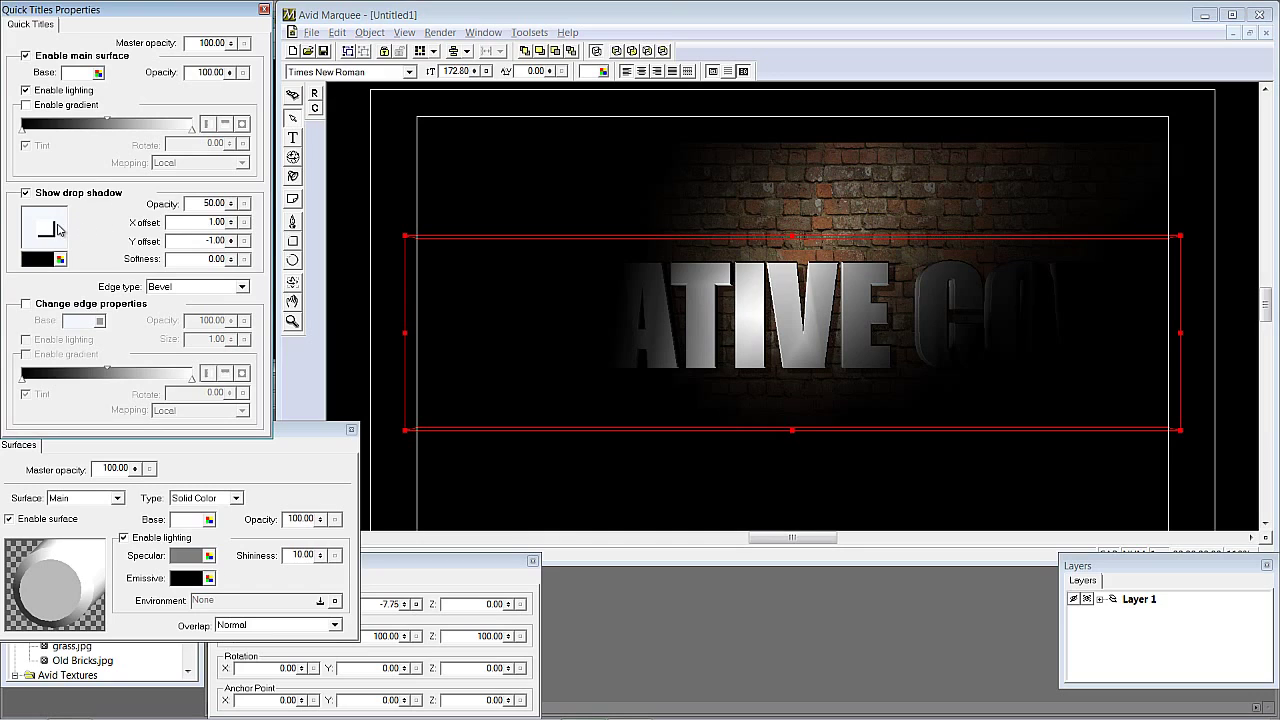
{"action": "left_click_drag", "start_coordinate": [63, 231], "coordinate": [66, 216]}
{"action": "mouse_move", "coordinate": [232, 260]}
{"action": "left_mouse_down"}
{"action": "mouse_move", "coordinate": [240, 213]}
{"action": "mouse_move", "coordinate": [232, 260]}
{"action": "left_mouse_up"}
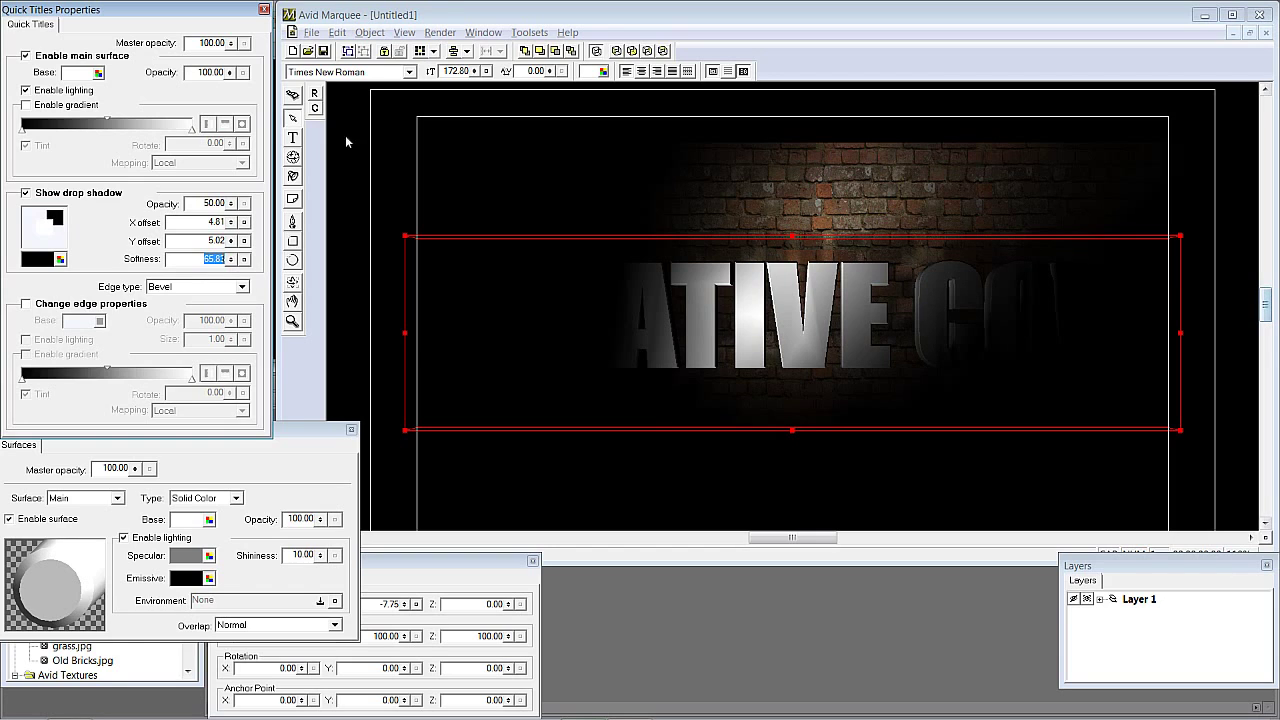
Move the spotlight's source to below the right end of the title, keeping its aim point.
{"action": "left_click", "coordinate": [293, 176]}
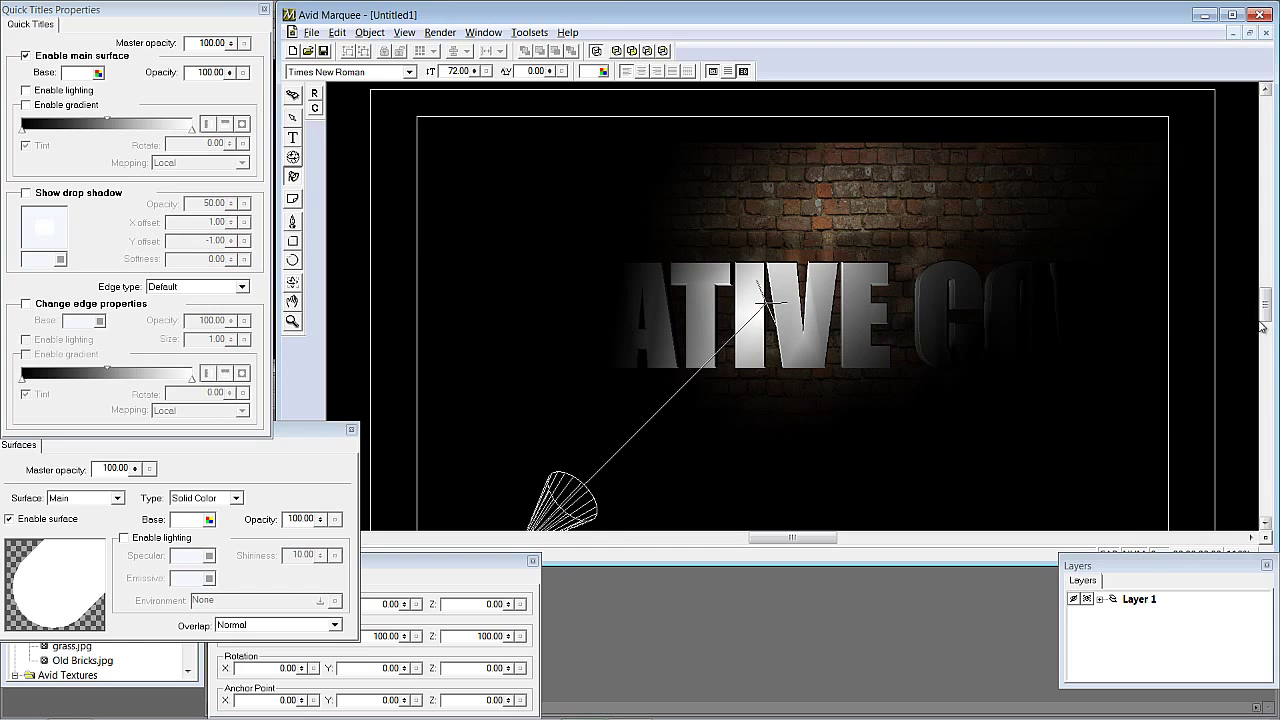
{"action": "left_click_drag", "start_coordinate": [1265, 306], "coordinate": [1265, 315]}
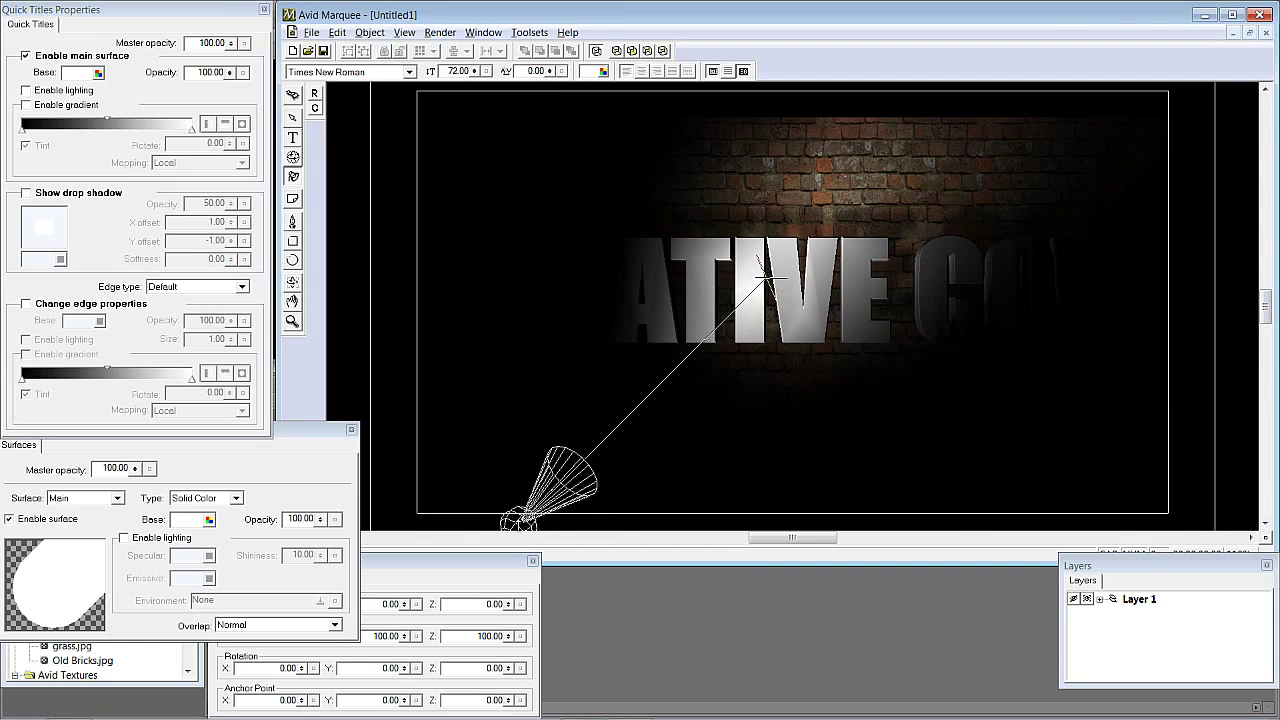
{"action": "left_click_drag", "start_coordinate": [515, 522], "coordinate": [1035, 546]}
Shift the title's drop shadow to X offset -4.81 and Y offset 5.34, and clear the selection.
{"action": "left_click", "coordinate": [450, 205]}
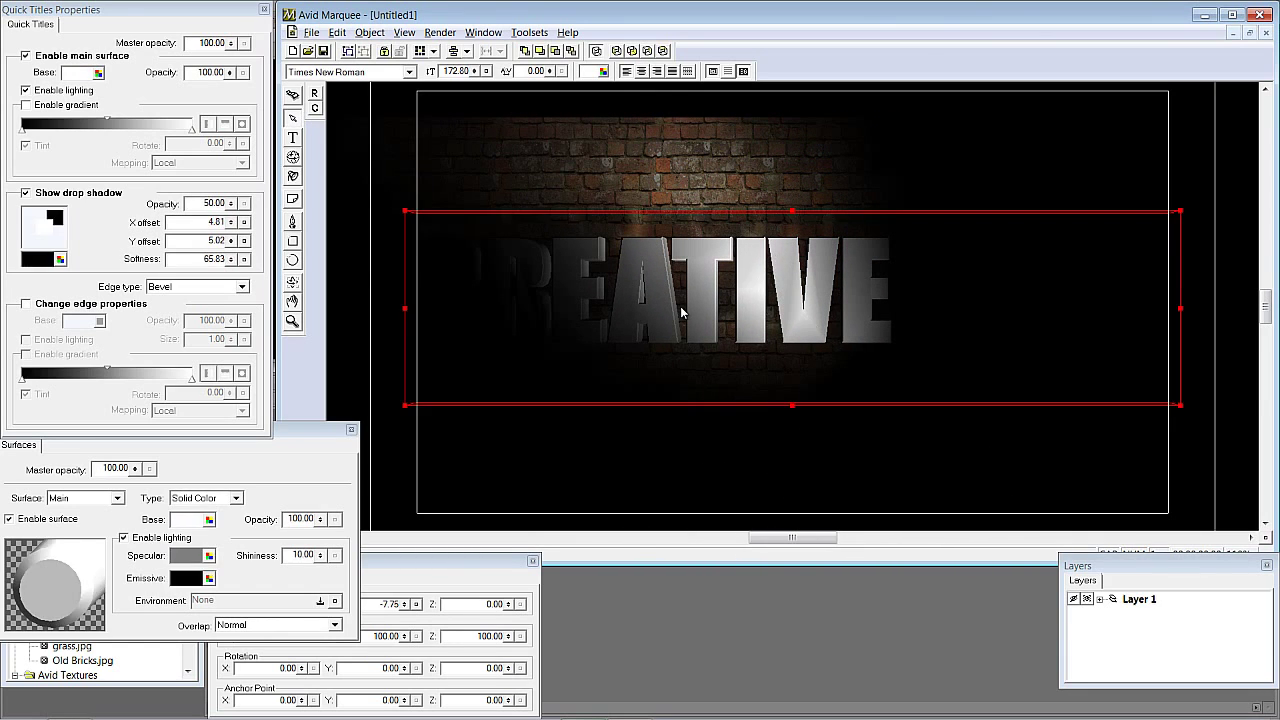
{"action": "left_click_drag", "start_coordinate": [68, 214], "coordinate": [31, 214]}
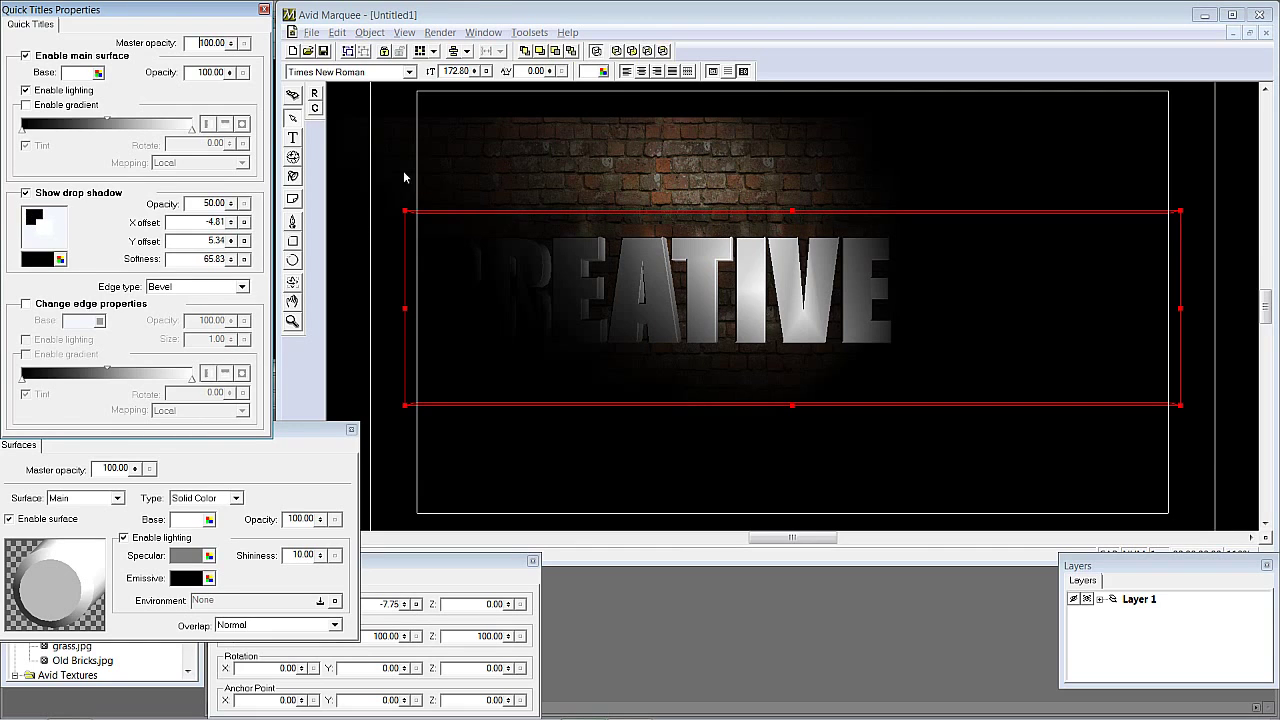
{"action": "left_click", "coordinate": [495, 156]}
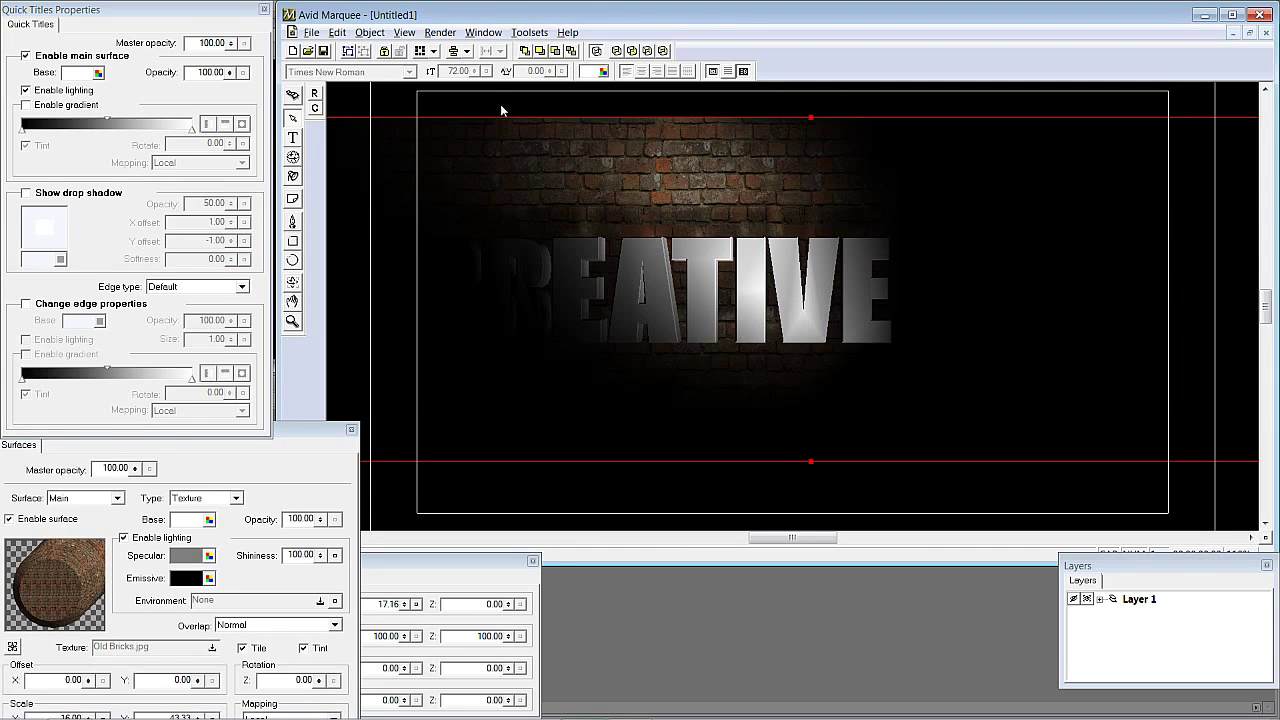
{"action": "left_click", "coordinate": [488, 114]}
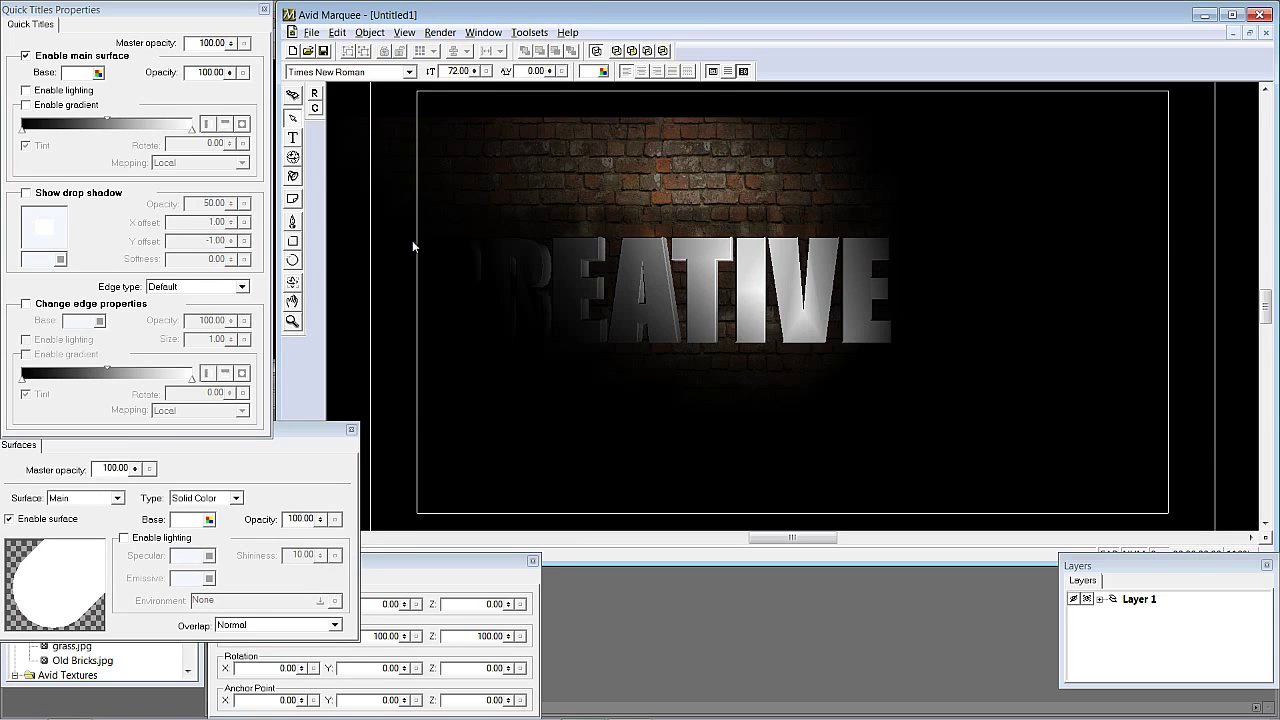